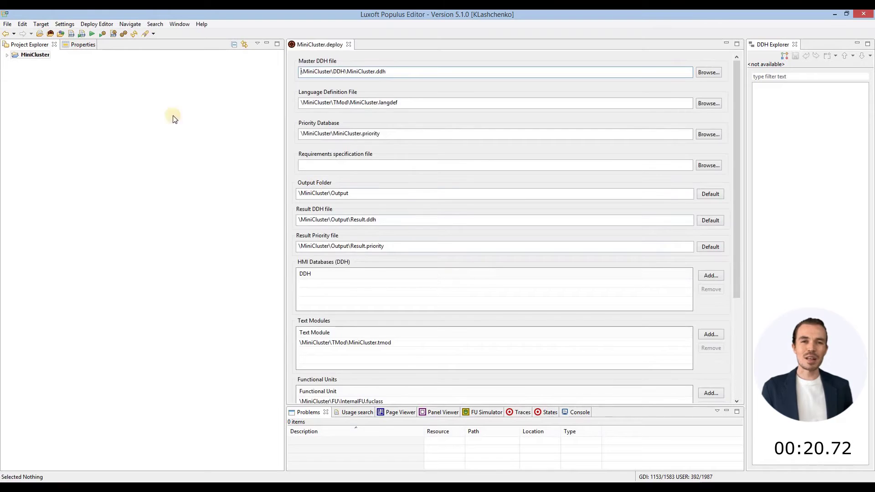
# Open the master MiniCluster.ddh database from the project's DDH folder and open its Default Page in the graphical editor.
pyautogui.click(6, 55)
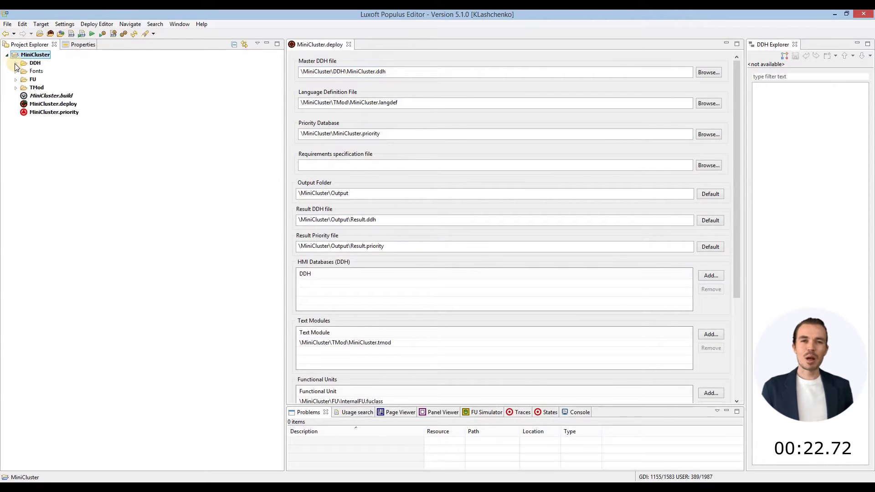
pyautogui.click(15, 63)
pyautogui.click(61, 71)
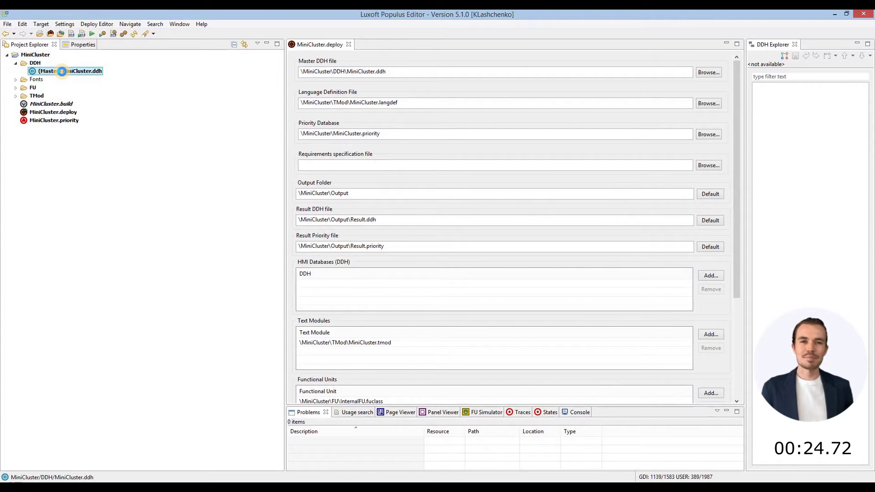
pyautogui.doubleClick(62, 71)
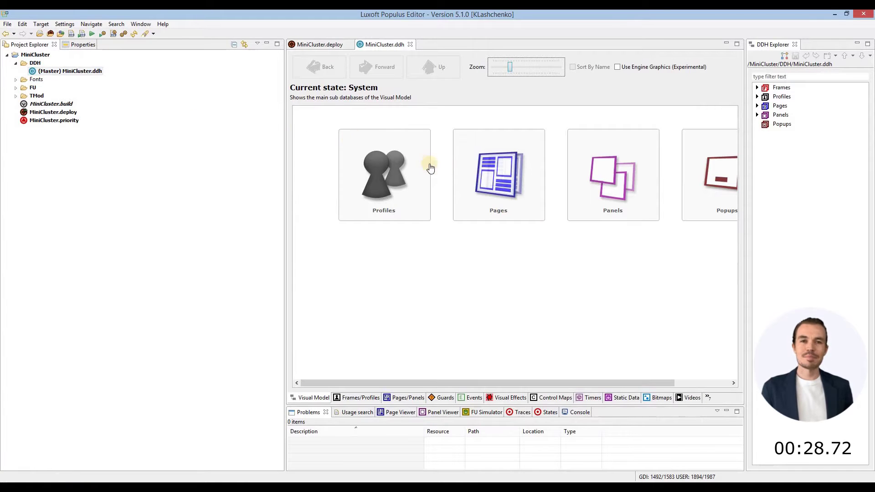
pyautogui.click(482, 176)
pyautogui.doubleClick(482, 175)
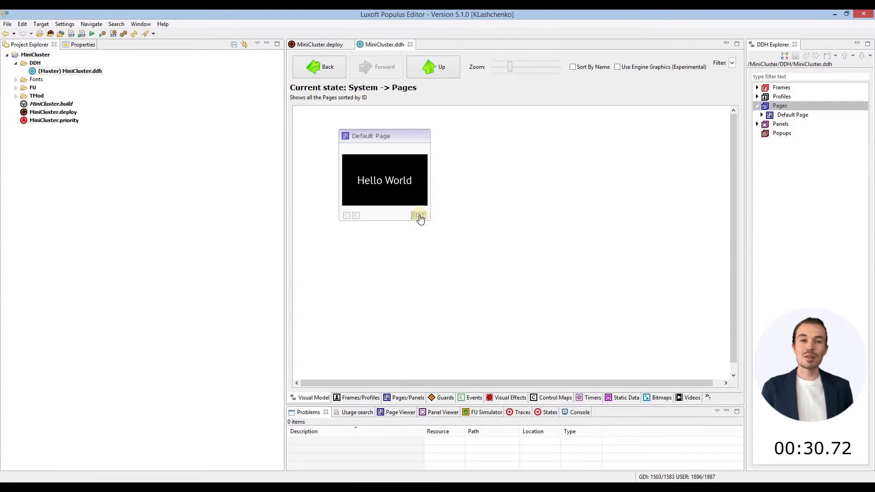
pyautogui.click(420, 214)
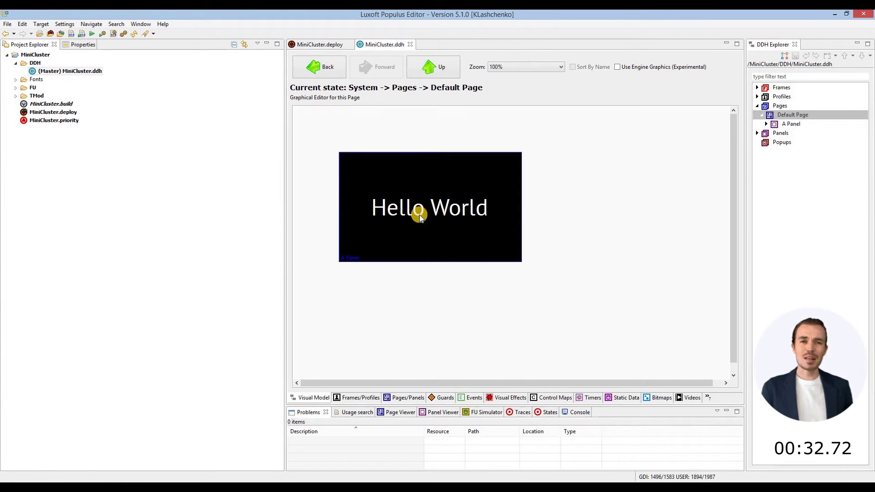
# Serialize the MiniCluster project and run it in the engine to check the Hello World page, closing the engine window at the end.
pyautogui.click(72, 35)
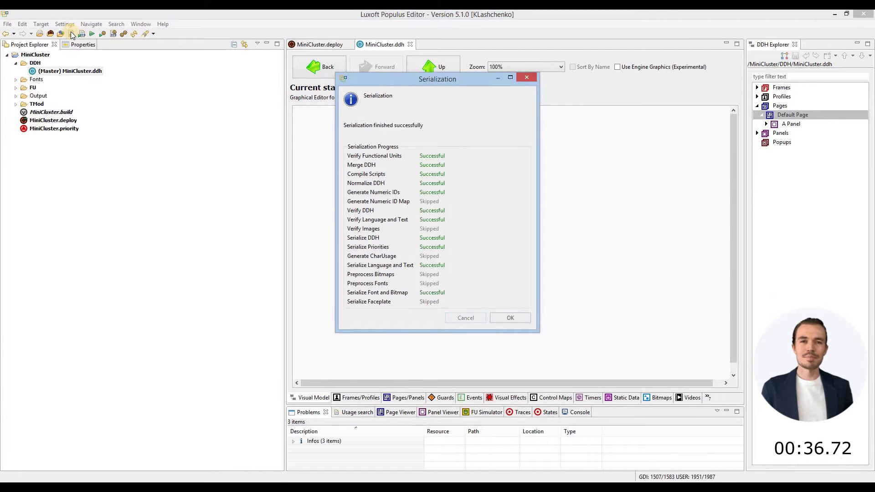
pyautogui.click(495, 316)
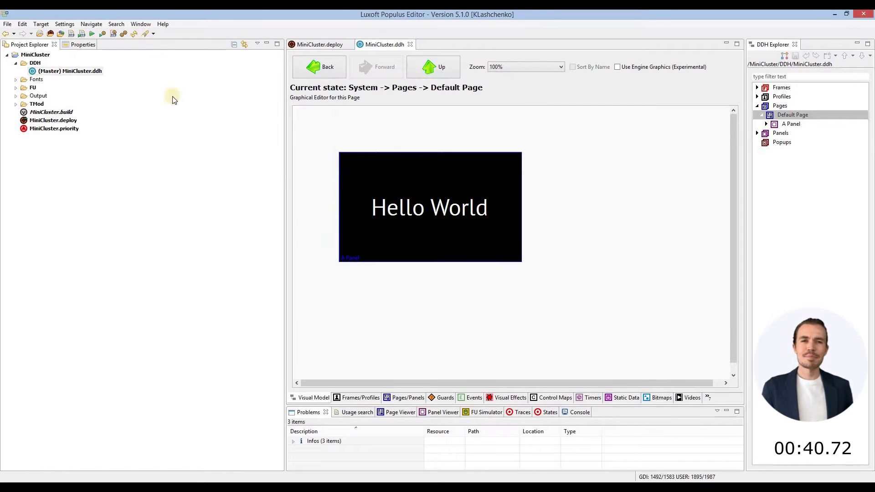
pyautogui.click(92, 34)
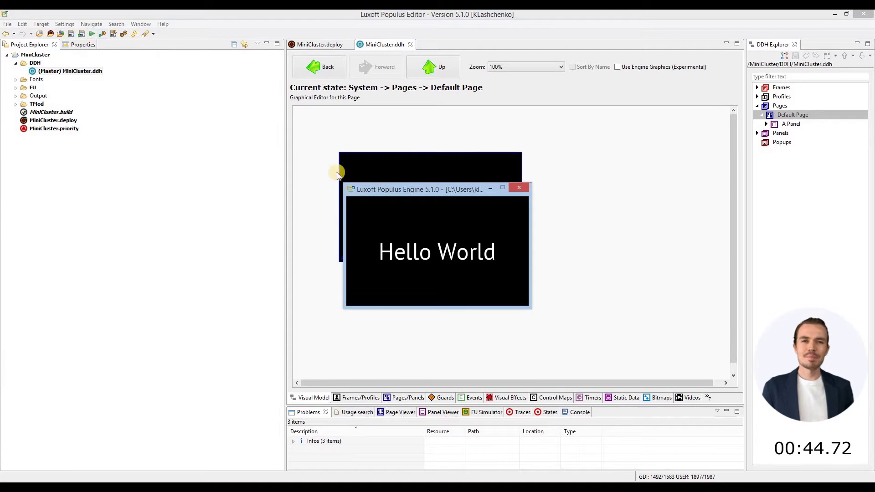
pyautogui.moveTo(375, 193); pyautogui.dragTo(563, 150)
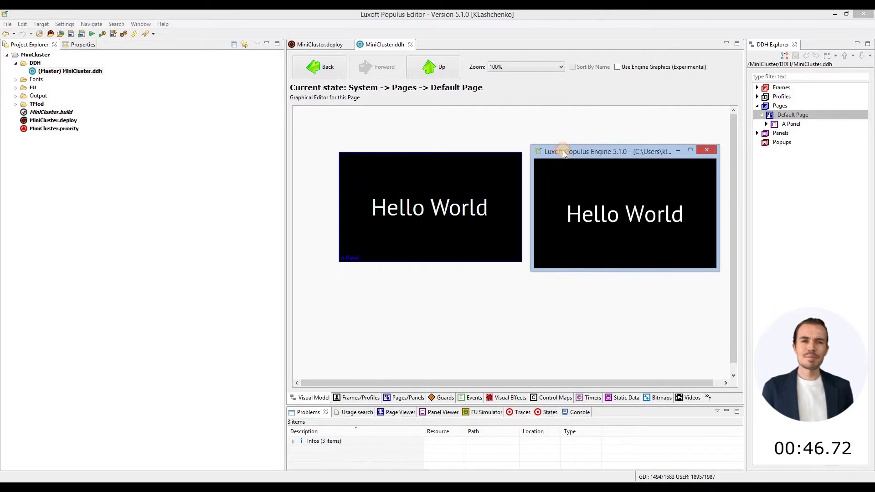
pyautogui.click(708, 149)
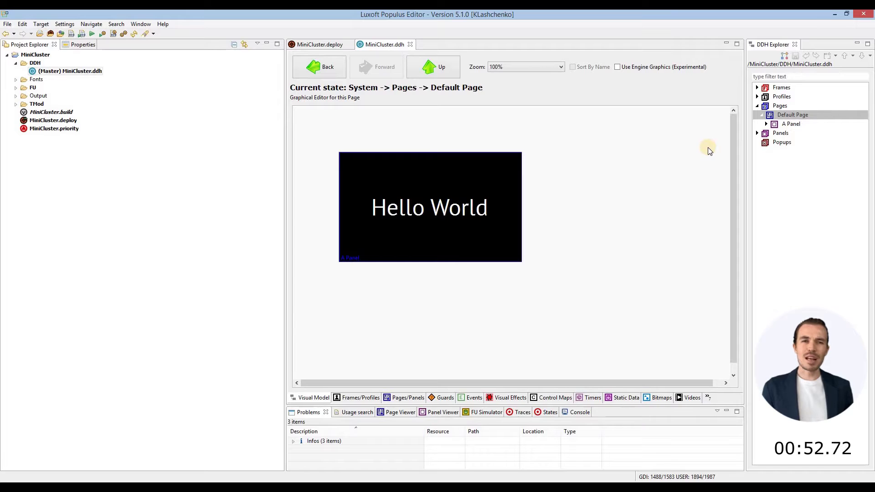
# Delete A Panel from the Default Page.
pyautogui.doubleClick(786, 128)
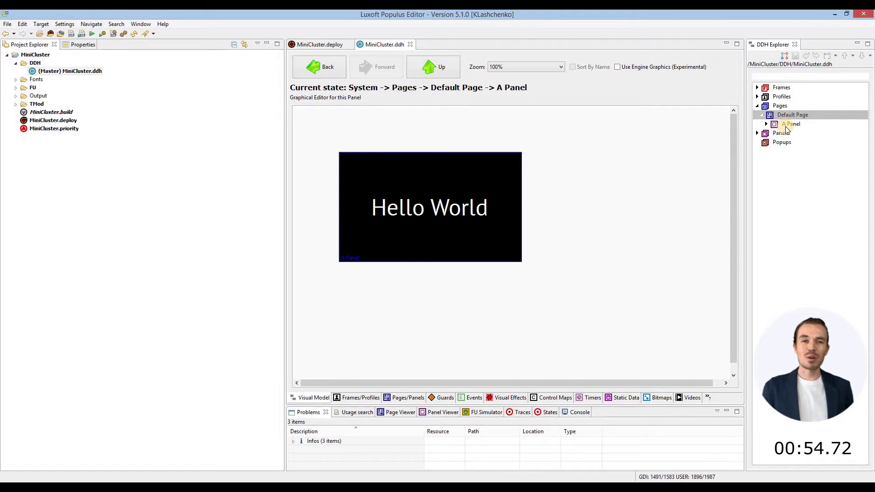
pyautogui.rightClick(785, 130)
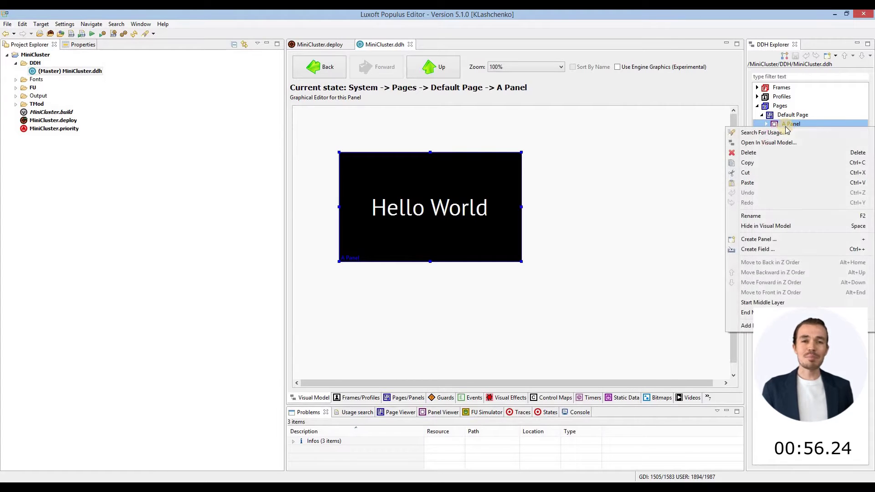
pyautogui.click(782, 152)
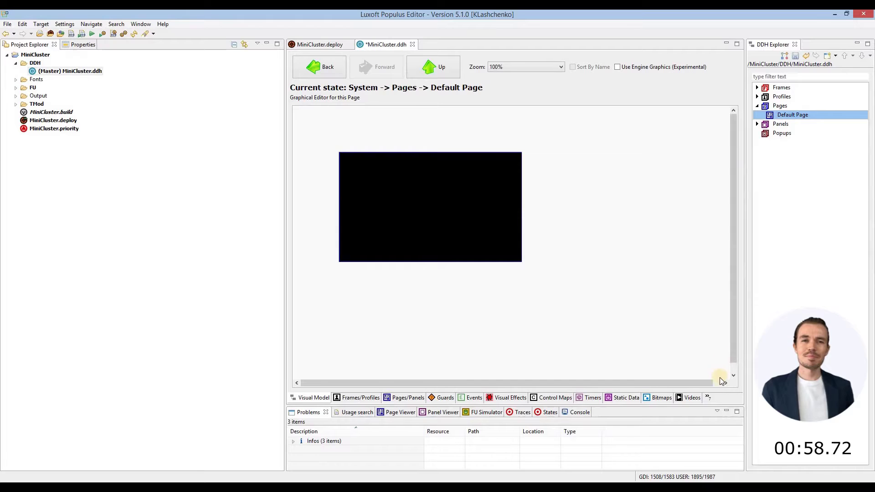
# In the database's master settings, set the display width to 960 and the display height to 720.
pyautogui.click(709, 398)
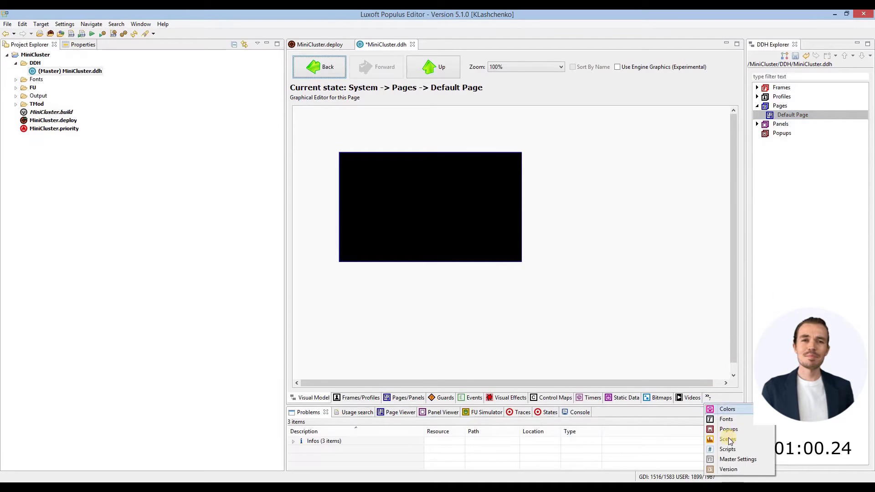
pyautogui.click(731, 460)
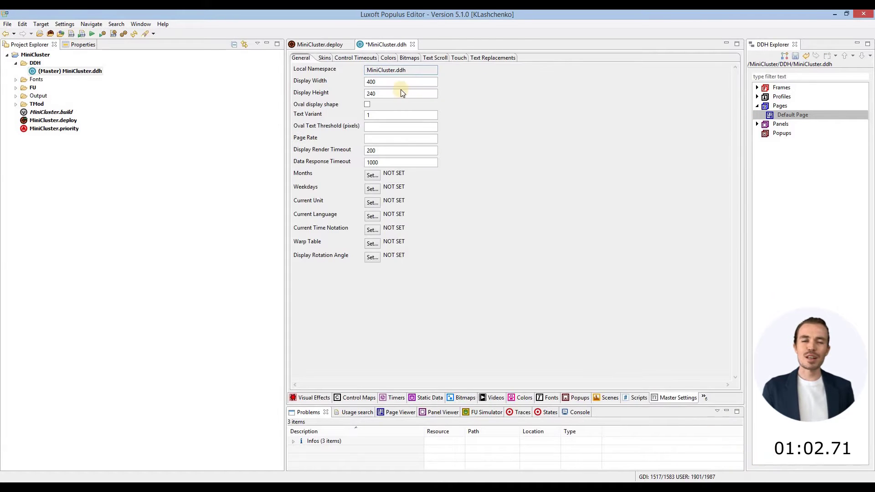
pyautogui.doubleClick(400, 84)
pyautogui.write('960')
pyautogui.doubleClick(384, 94)
pyautogui.write('7')
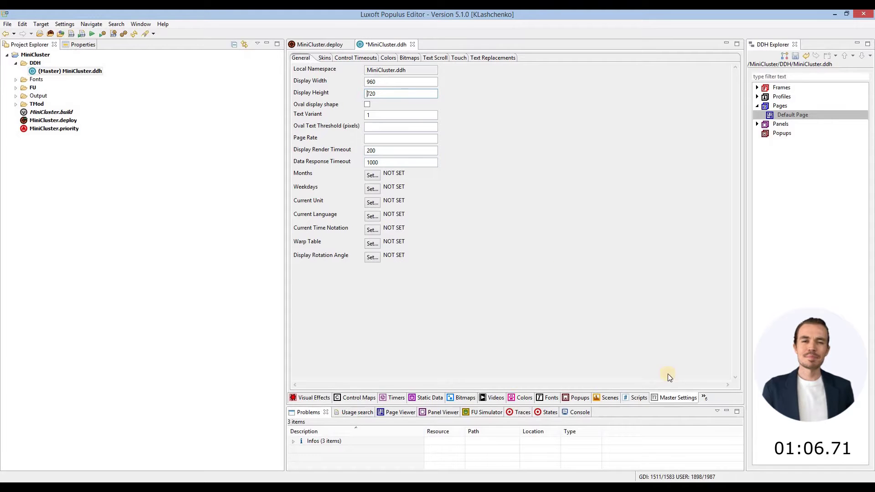
# Return to the visual model and view the whole Default Page at 75% zoom.
pyautogui.click(704, 398)
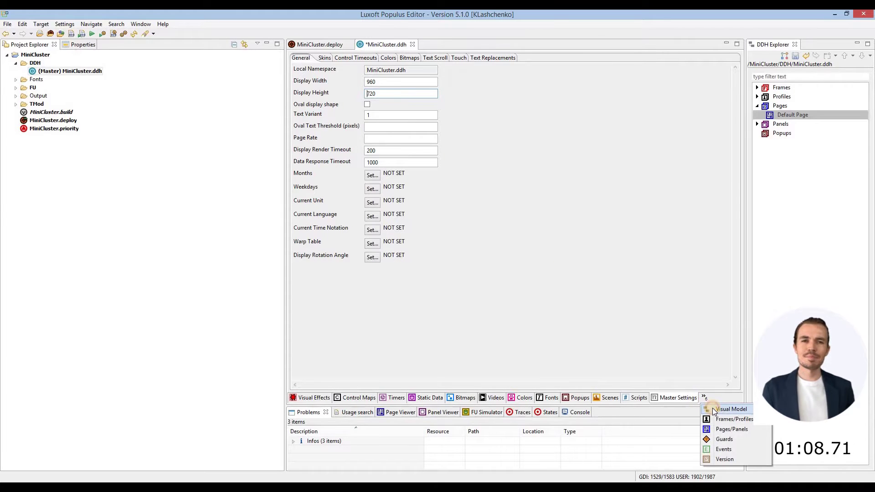
pyautogui.click(712, 409)
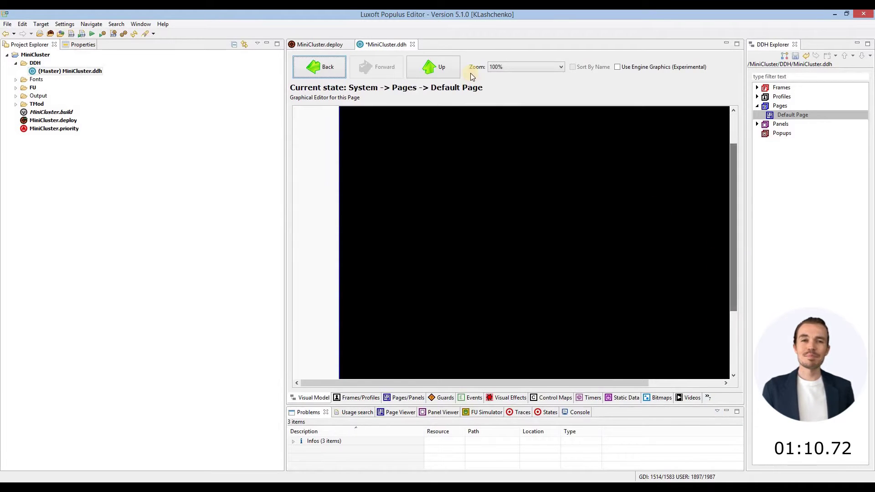
pyautogui.click(497, 66)
pyautogui.click(525, 115)
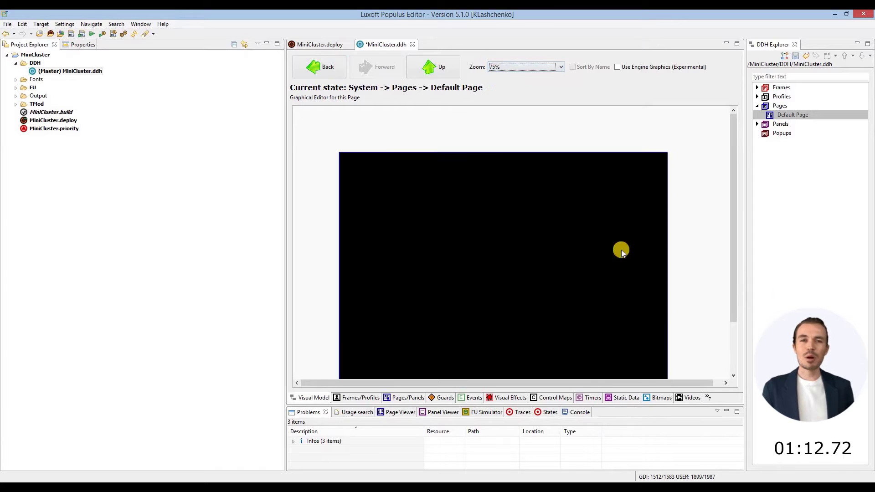
pyautogui.moveTo(734, 274); pyautogui.dragTo(735, 292)
pyautogui.click(662, 299)
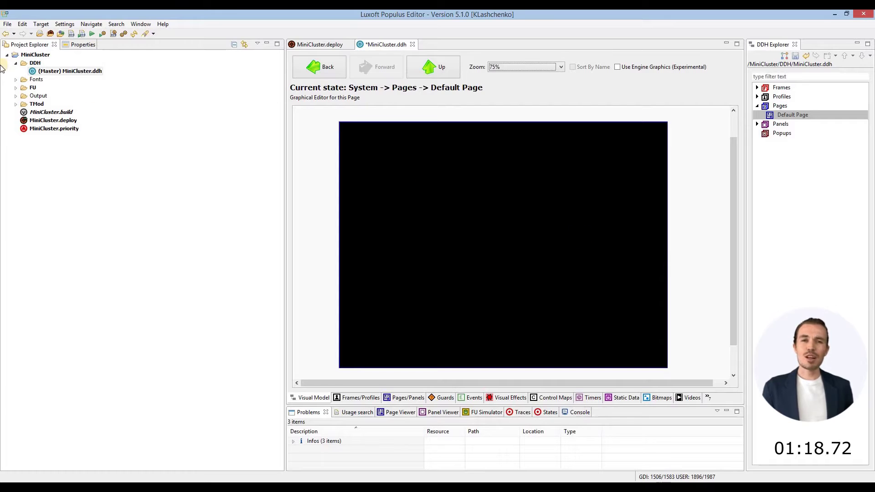
# Create a Functional Unit Interface file named BoardComputer.fuclass with FU ID 10 in the FU folder.
pyautogui.doubleClick(27, 89)
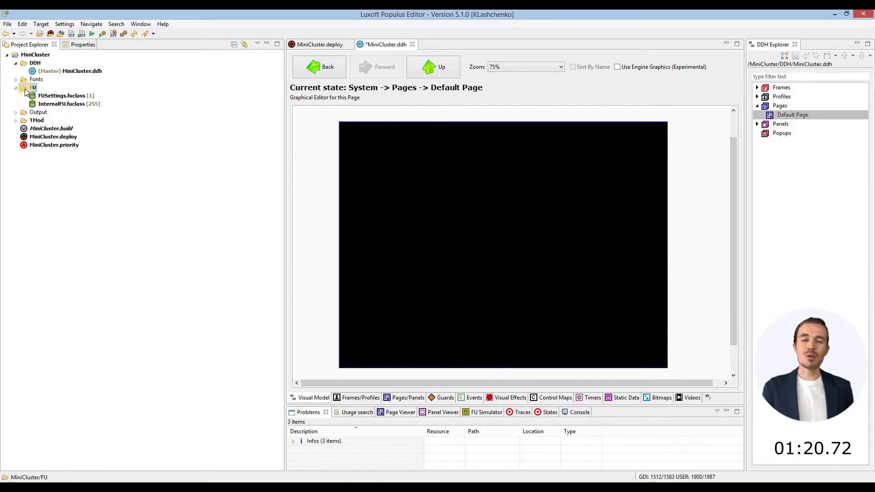
pyautogui.rightClick(27, 91)
pyautogui.moveTo(103, 95)
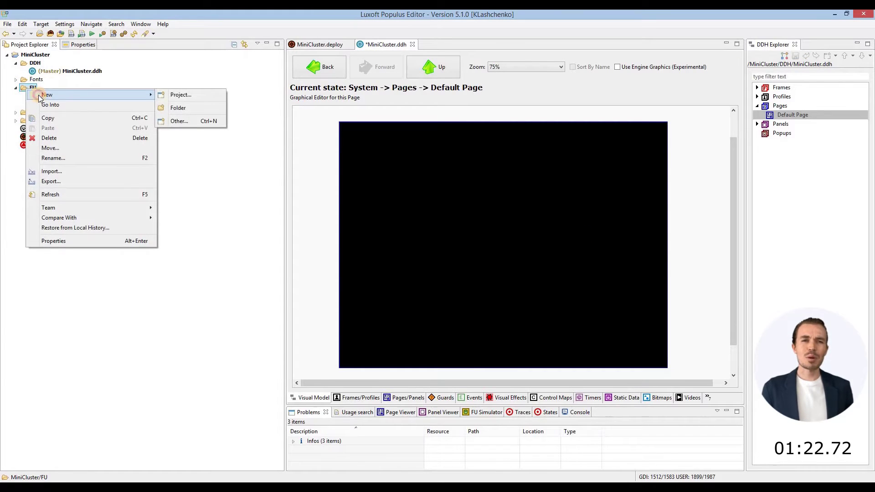
pyautogui.click(187, 122)
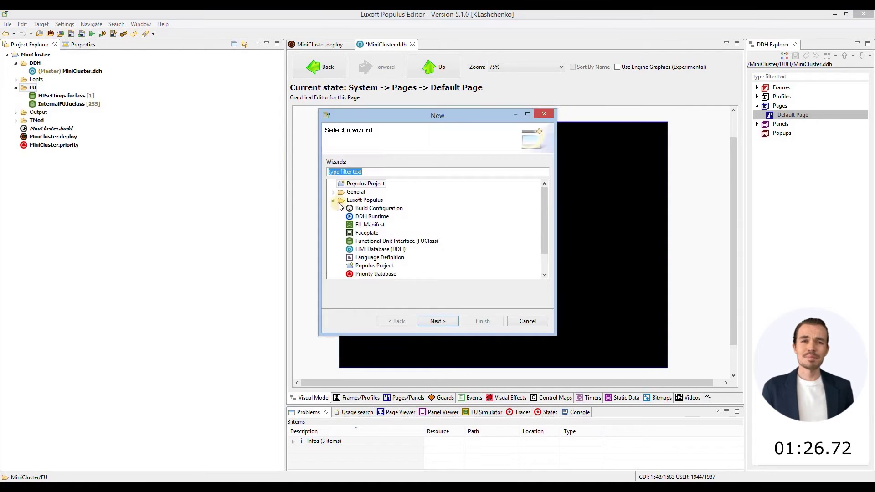
pyautogui.click(366, 246)
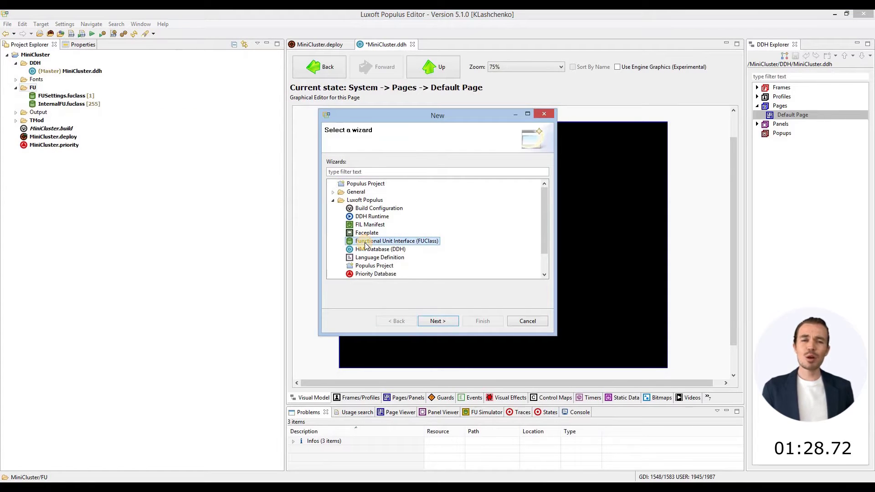
pyautogui.click(438, 321)
pyautogui.moveTo(372, 177); pyautogui.dragTo(353, 181)
pyautogui.write('BoardComputer.fuclass')
pyautogui.click(384, 190)
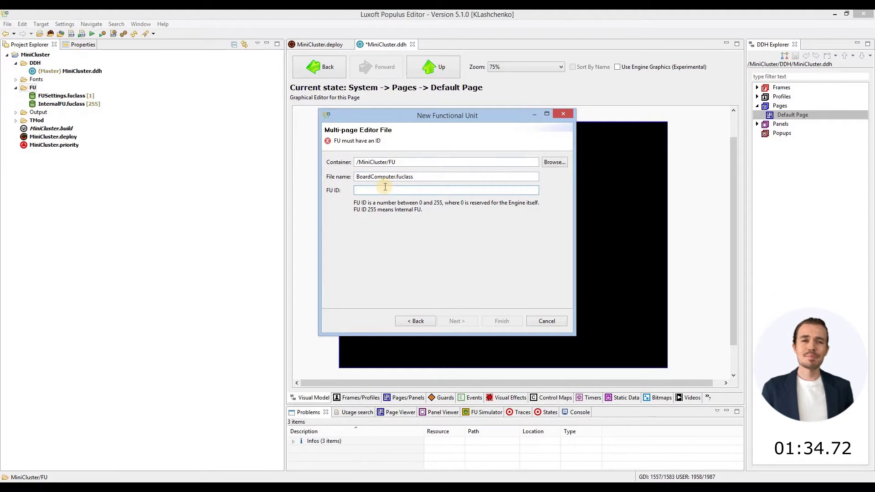
pyautogui.write('10')
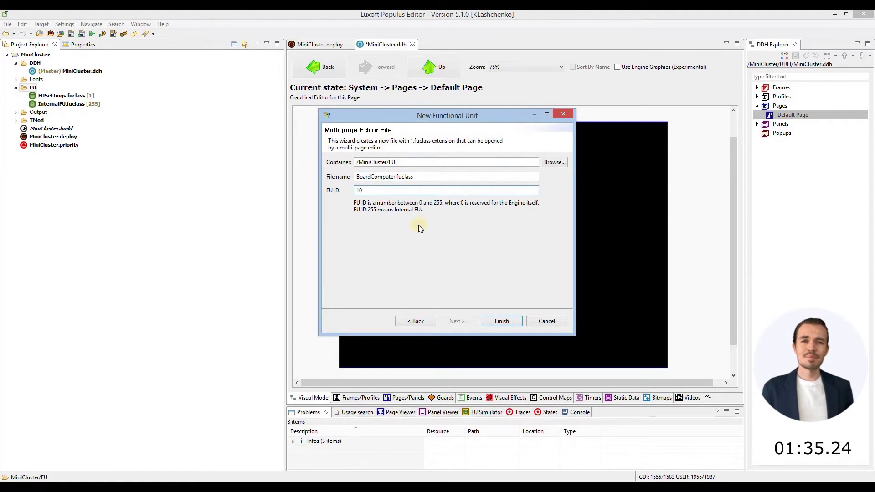
pyautogui.click(513, 322)
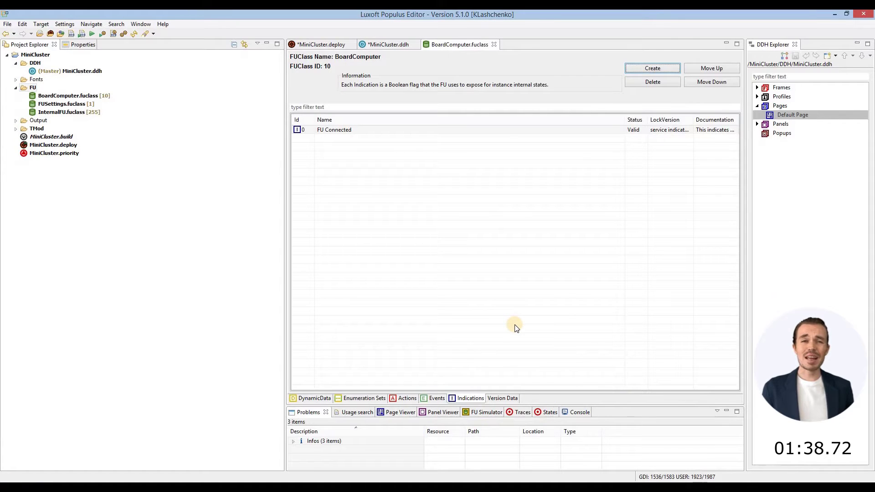
# Add two dynamic data entries to the BoardComputer functional unit and name the first one Current Vehicle Speed.
pyautogui.click(313, 398)
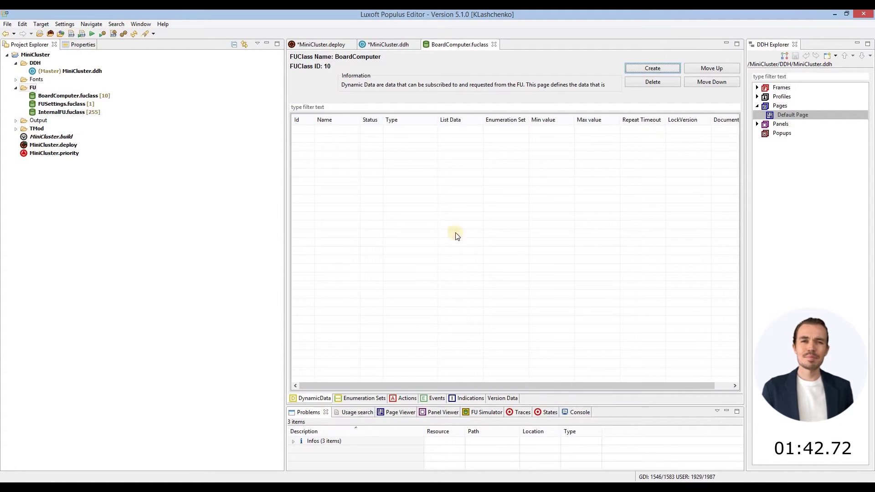
pyautogui.click(634, 68)
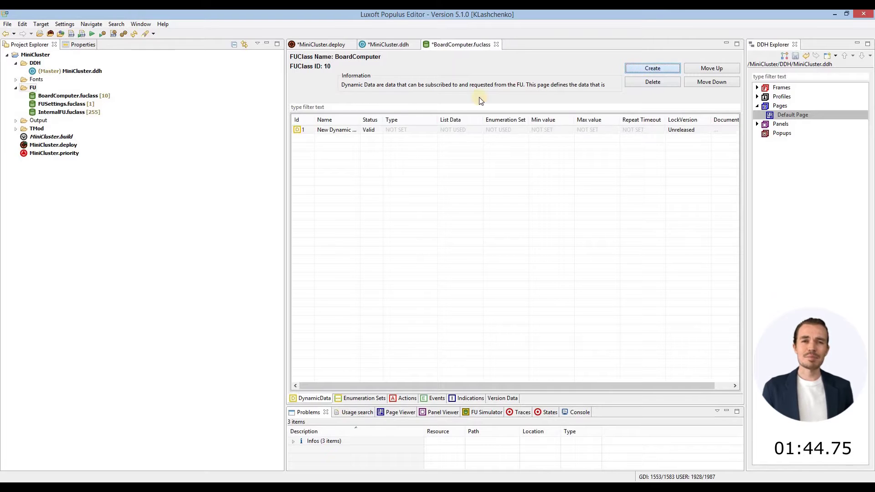
pyautogui.click(634, 68)
pyautogui.click(345, 130)
pyautogui.click(345, 130)
pyautogui.write('Curren')
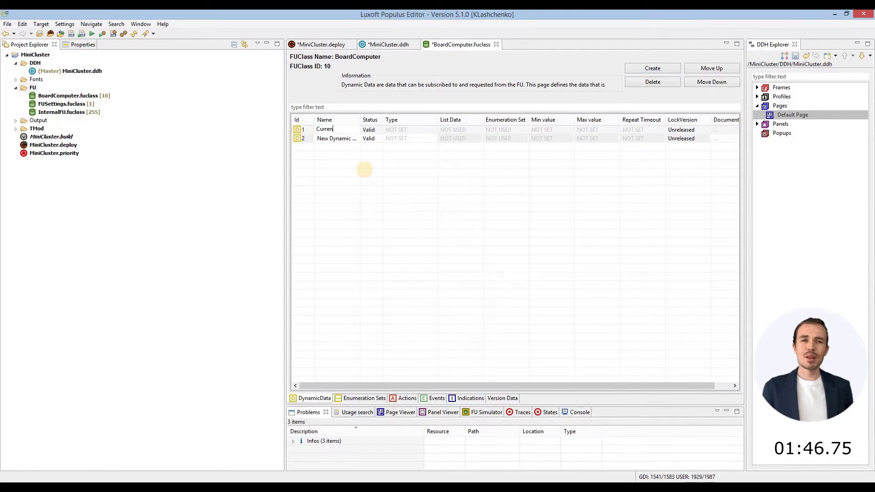
pyautogui.write('t Vehicle Speed')
pyautogui.press('Return')
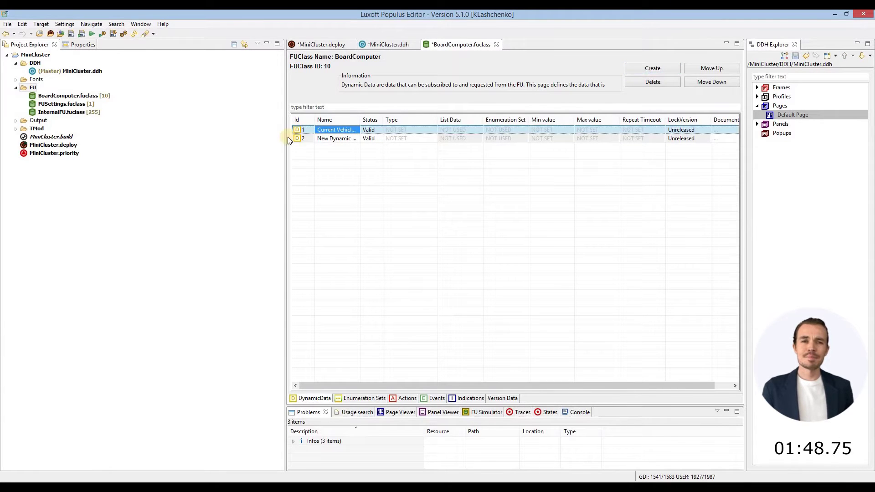
# Widen the functional unit editor and set the data type of Current Vehicle Speed to Speed.
pyautogui.moveTo(284, 146); pyautogui.dragTo(234, 155)
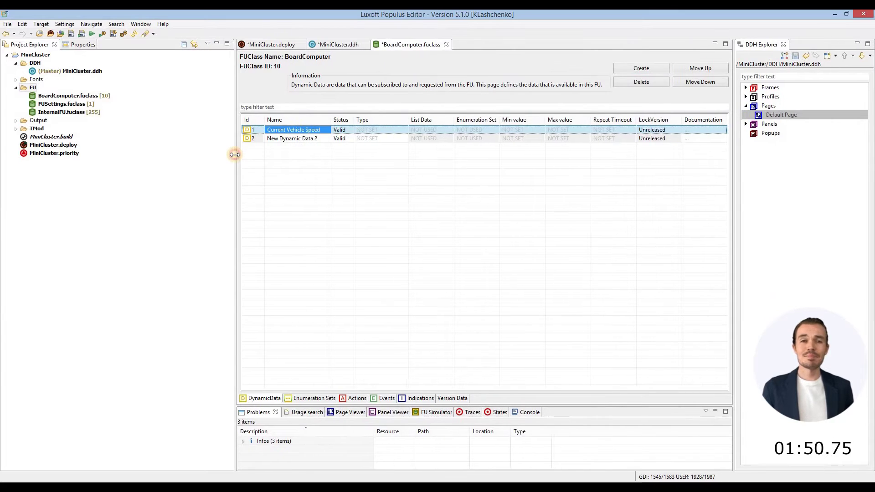
pyautogui.click(379, 130)
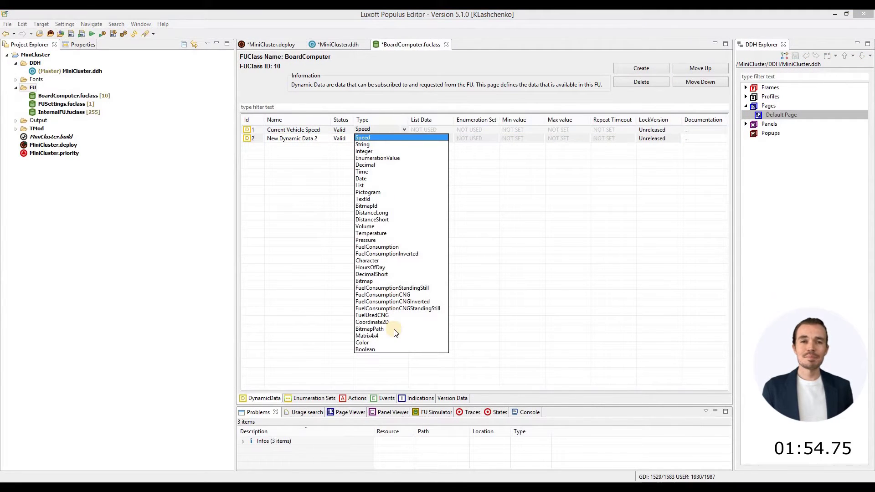
pyautogui.click(384, 137)
# Rename the second dynamic data entry to Fuel Level and set its data type to Integer.
pyautogui.click(295, 138)
pyautogui.click(296, 138)
pyautogui.write('Fuel Level')
pyautogui.press('Return')
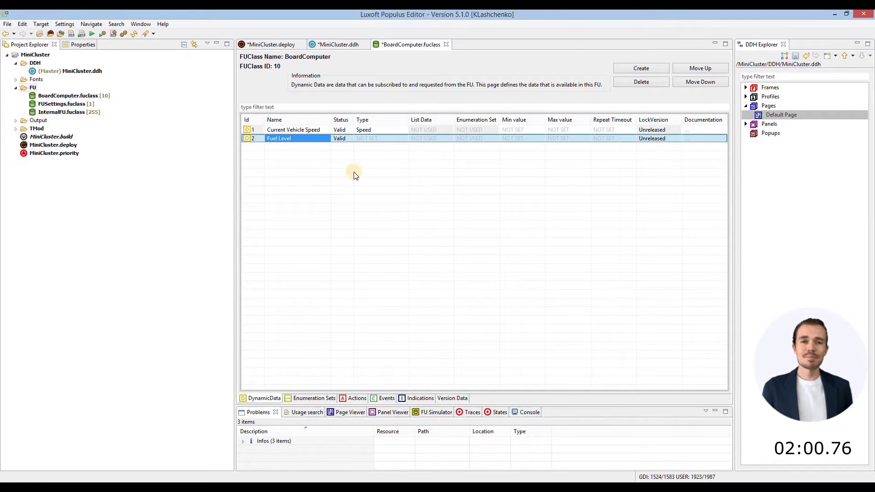
pyautogui.click(379, 138)
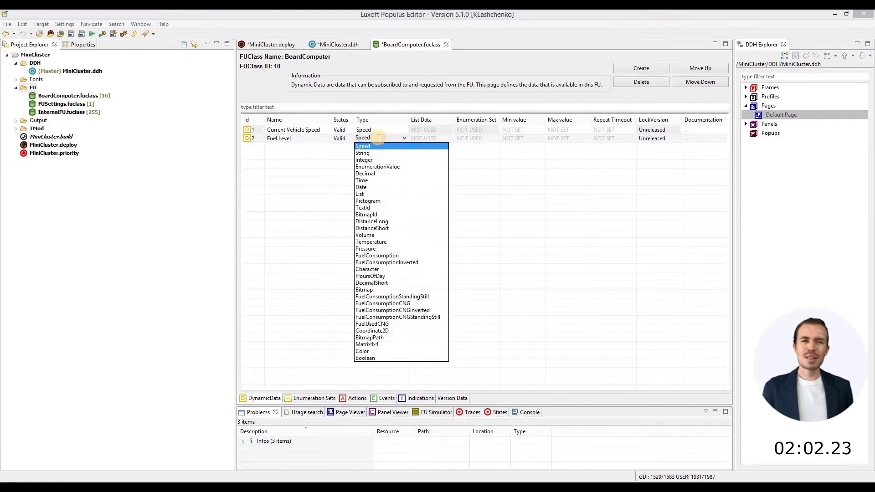
pyautogui.click(375, 161)
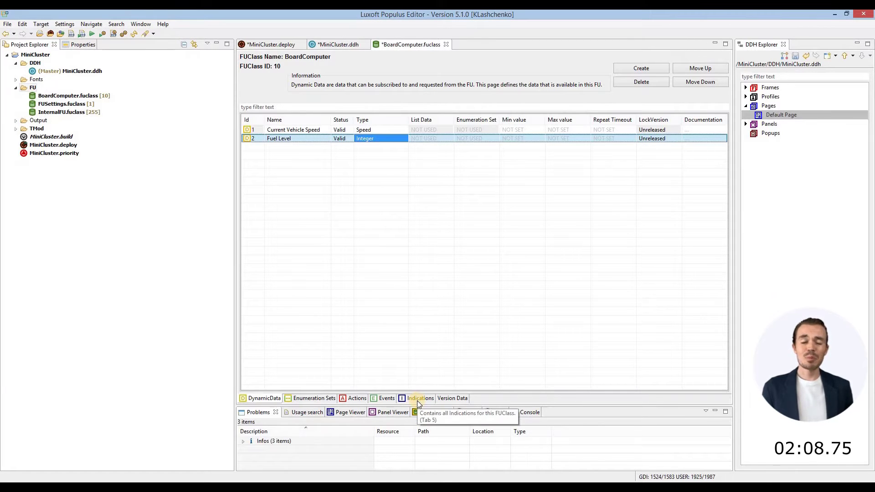
# Add five new indications to the BoardComputer functional unit.
pyautogui.click(418, 401)
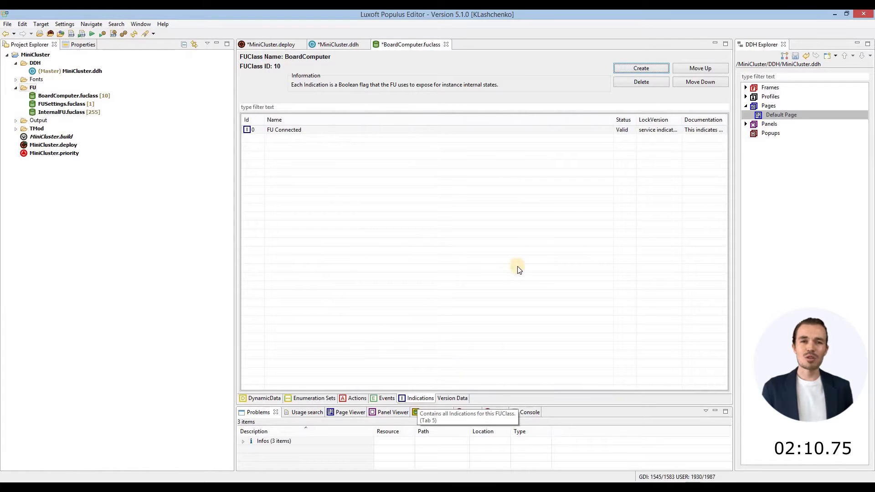
pyautogui.click(655, 70)
pyautogui.click(655, 70)
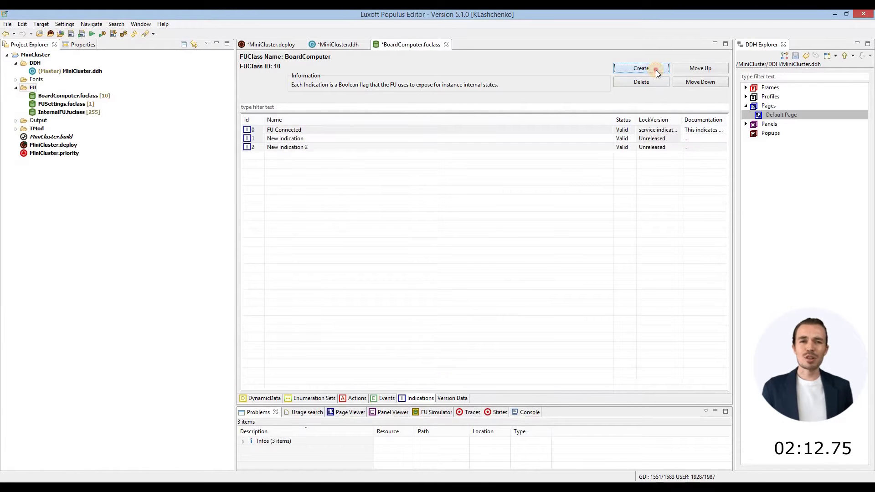
pyautogui.click(656, 70)
pyautogui.click(656, 69)
pyautogui.click(656, 70)
# Name the new indications Handbrake, Battery, Oil, ABS and Highbeam, and close BoardComputer.fuclass with its changes saved.
pyautogui.click(397, 138)
pyautogui.click(406, 138)
pyautogui.write('Handbrake')
pyautogui.press('Tab')
pyautogui.write('Battery')
pyautogui.press('Tab')
pyautogui.write('Oil')
pyautogui.press('Tab')
pyautogui.write('ABS')
pyautogui.press('Tab')
pyautogui.write('Highbeam')
pyautogui.press('Return')
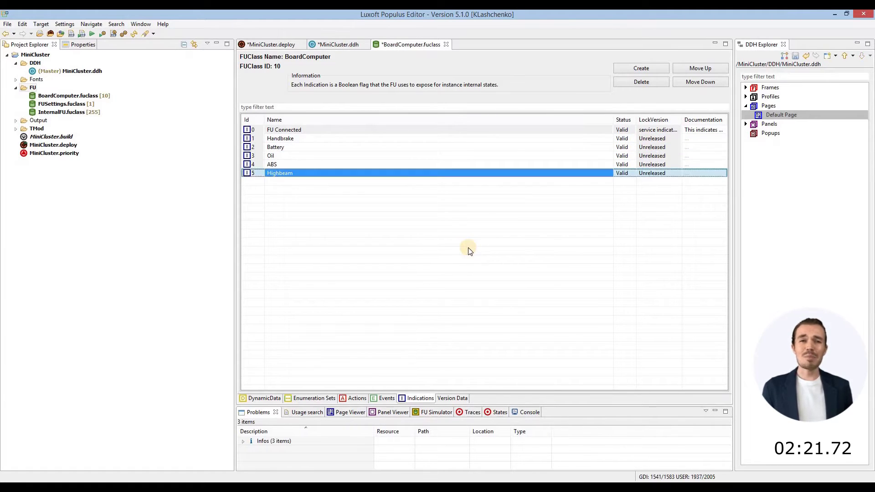
pyautogui.click(447, 45)
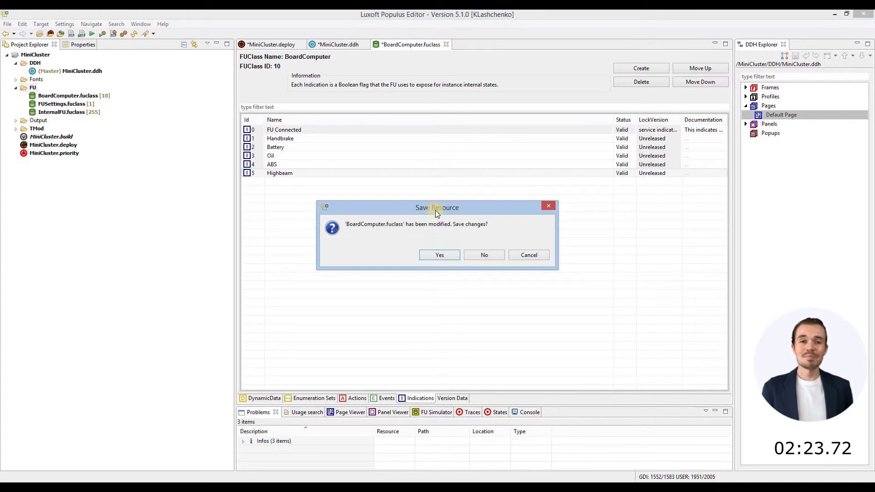
pyautogui.click(440, 255)
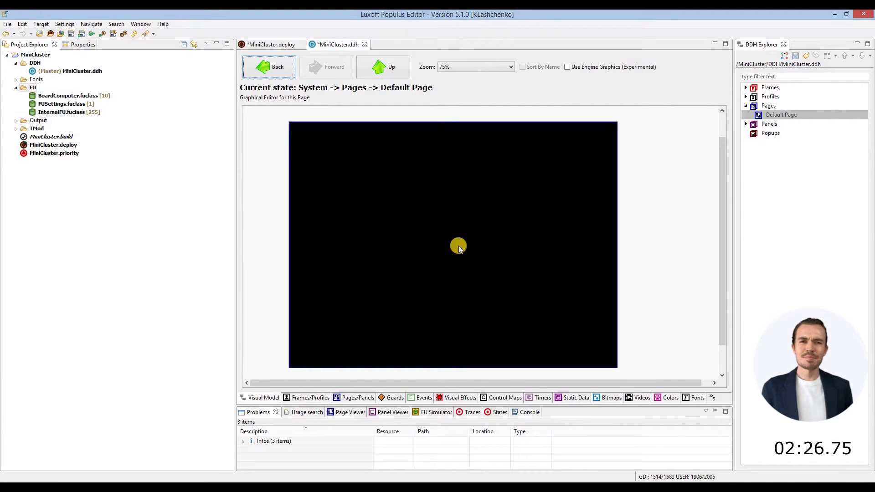
# Create a folder named Bitmaps directly under the MiniCluster project.
pyautogui.click(789, 114)
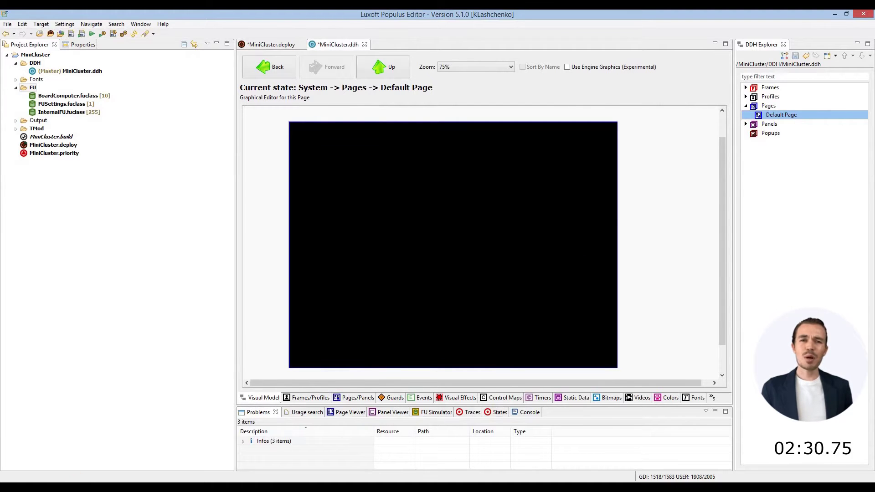
pyautogui.click(36, 55)
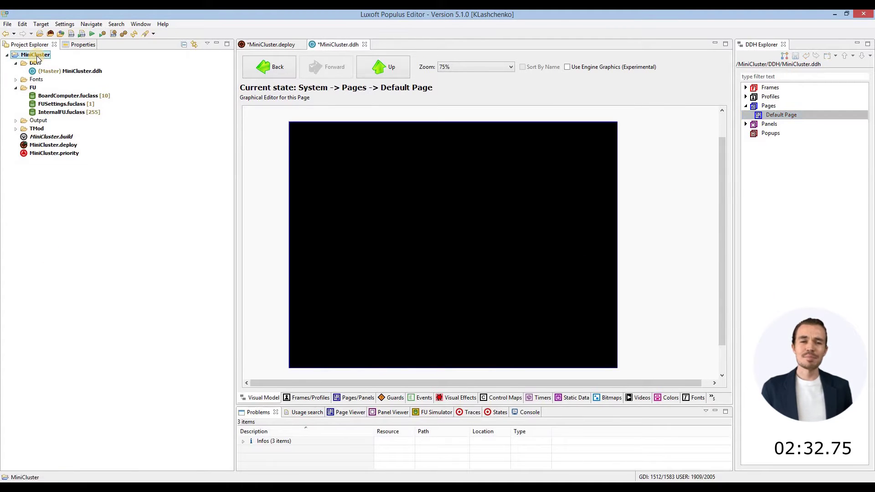
pyautogui.rightClick(37, 58)
pyautogui.moveTo(160, 63)
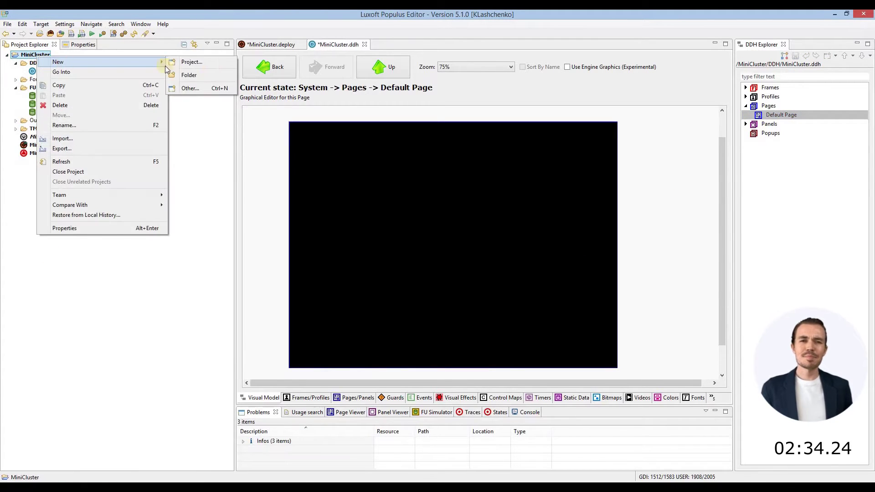
pyautogui.click(218, 78)
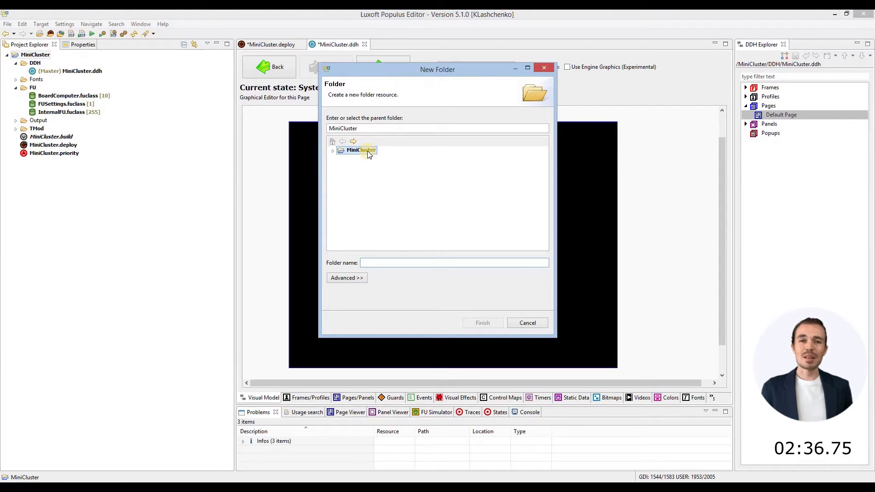
pyautogui.click(394, 263)
pyautogui.write('Bitmaps')
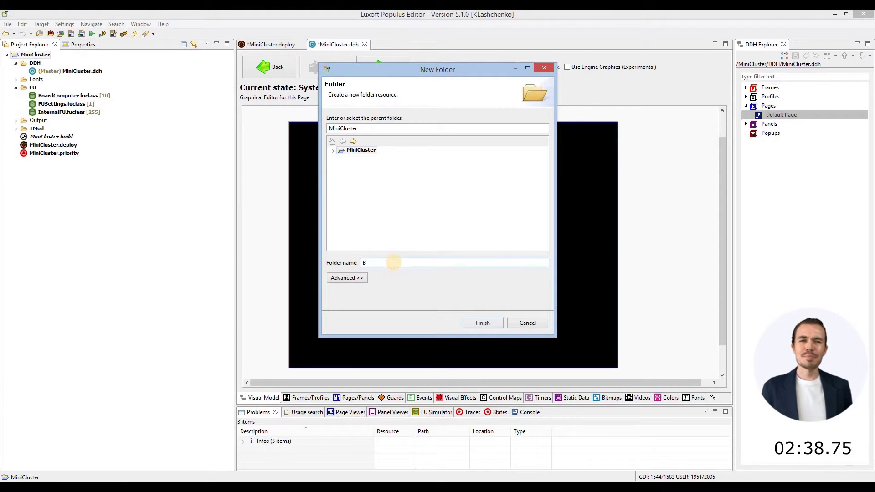
pyautogui.click(489, 321)
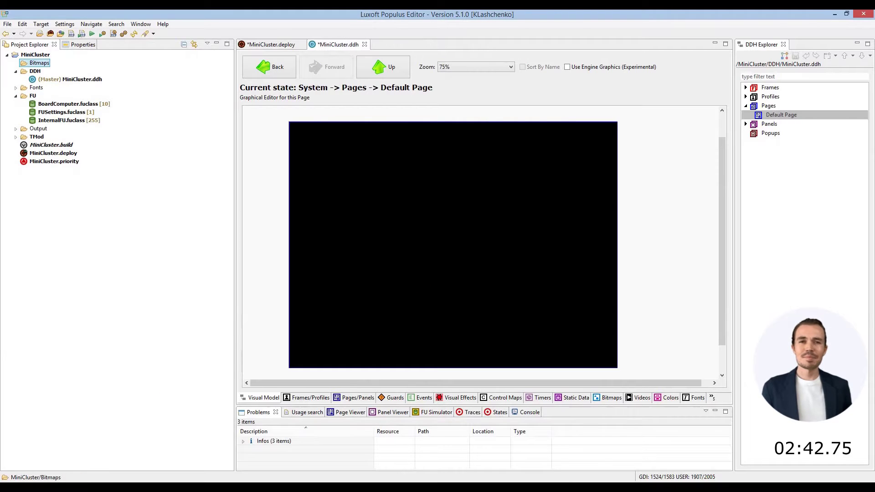
# Copy all PNG images from the DemoData Bitmaps folder in File Explorer into the project's Bitmaps folder and expand it.
pyautogui.hotkey('alt', 'Tab')
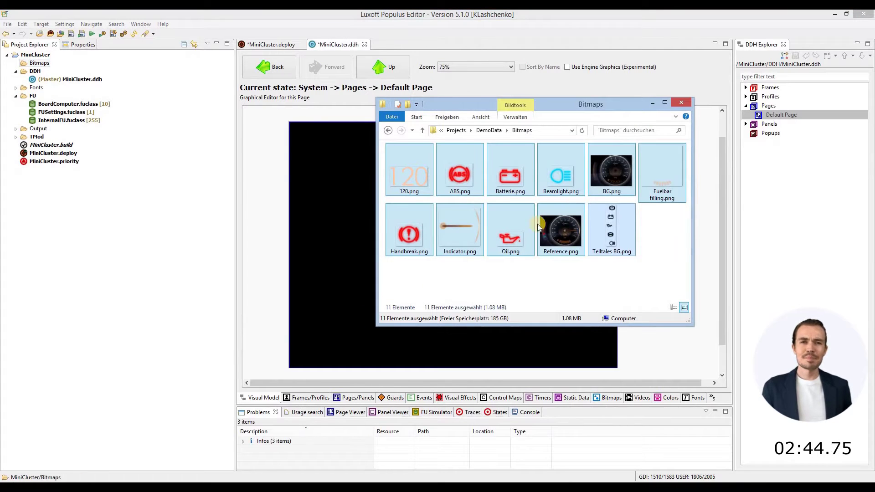
pyautogui.moveTo(598, 196); pyautogui.dragTo(37, 64)
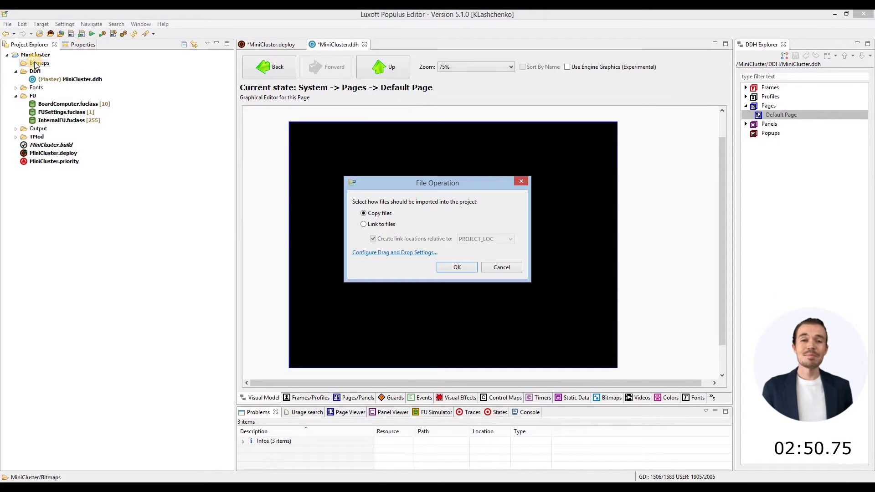
pyautogui.click(466, 269)
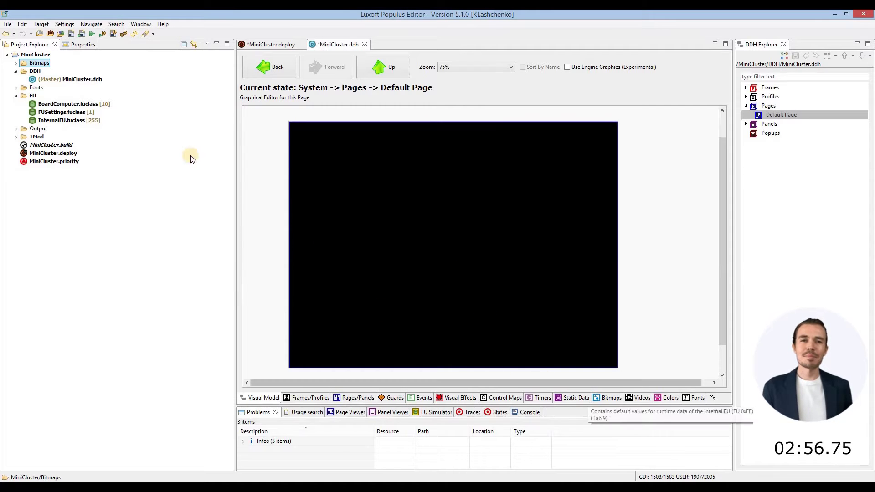
pyautogui.click(16, 63)
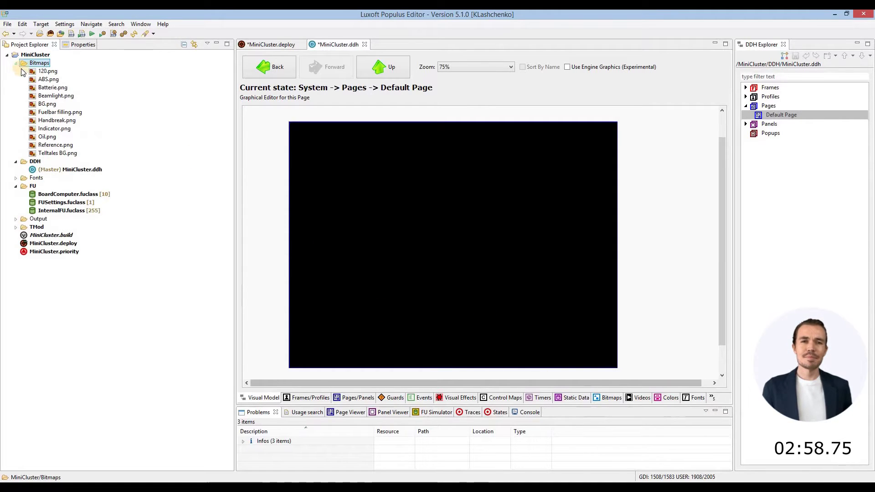
# Add all images in the project's Bitmaps folder, from 120.png to Telltales BG.png, to the DDH bitmap database.
pyautogui.click(610, 398)
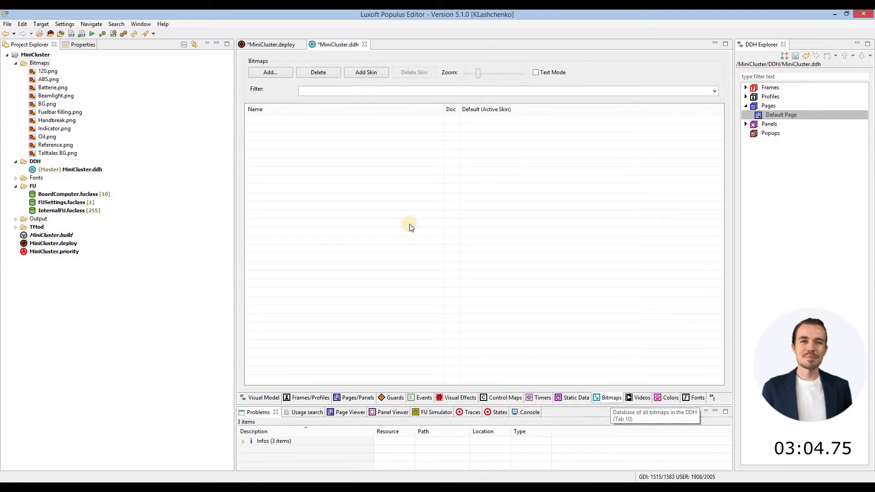
pyautogui.click(285, 74)
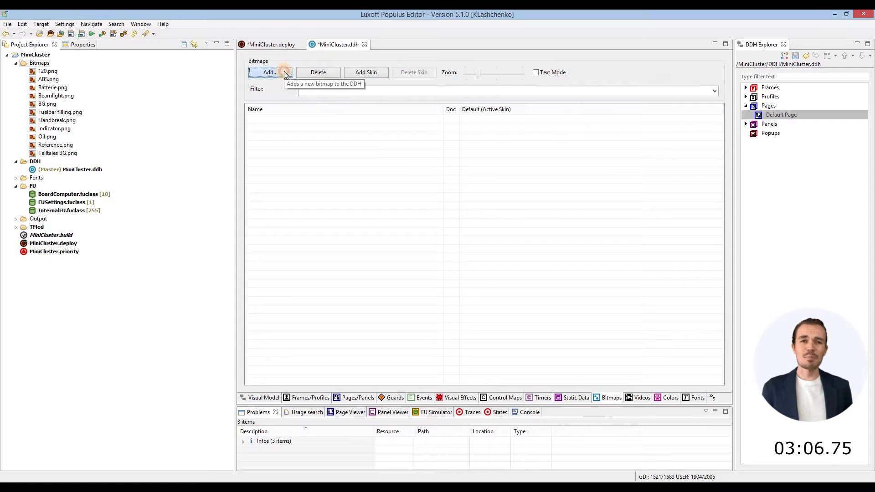
pyautogui.click(272, 87)
pyautogui.click(281, 101)
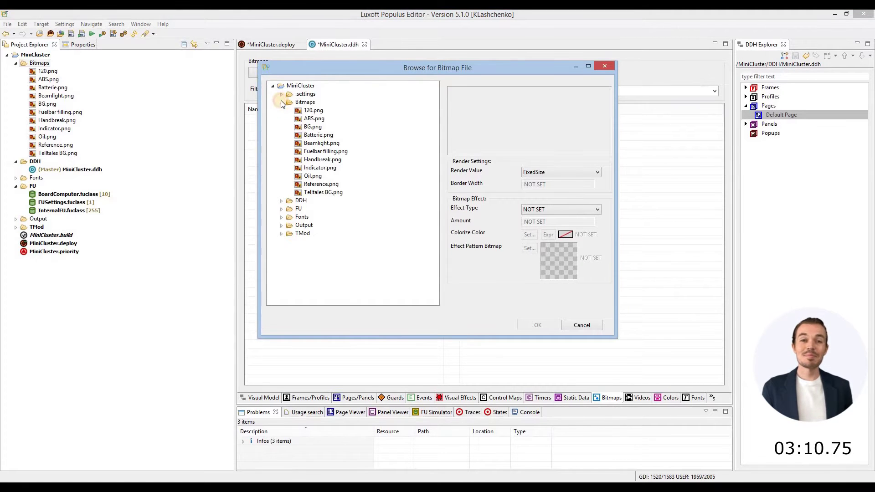
pyautogui.click(313, 144)
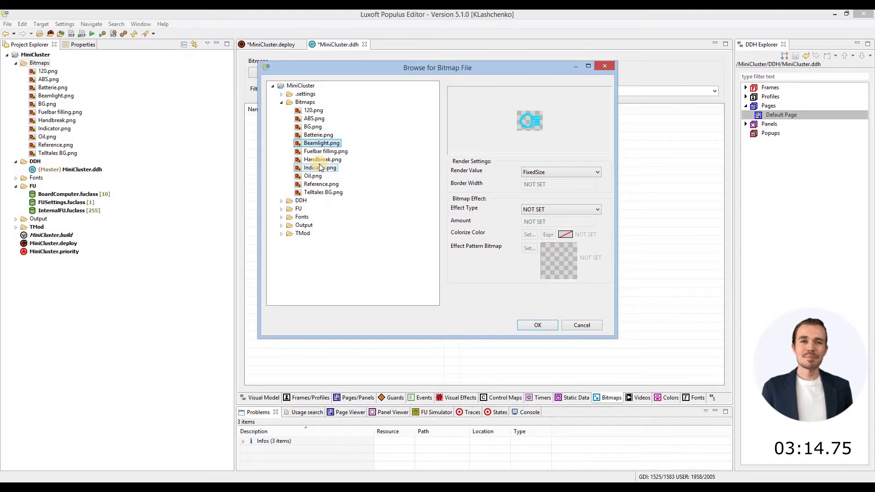
pyautogui.click(314, 110)
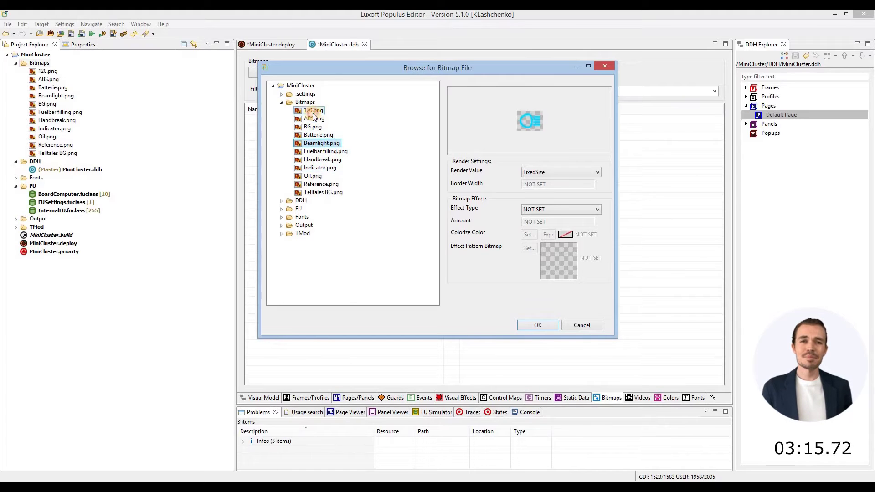
pyautogui.keyDown('shift'); pyautogui.click(322, 192); pyautogui.keyUp('shift')
pyautogui.click(550, 329)
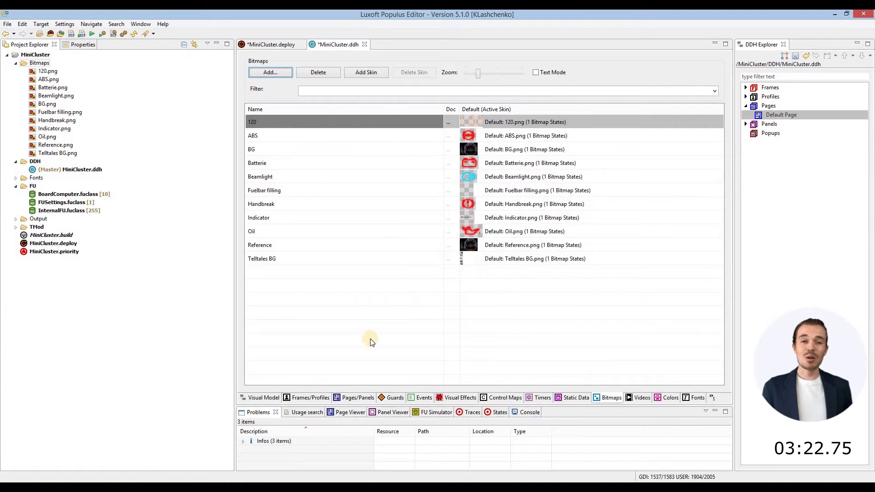
# Set the background bitmap of the Default Page to BG.
pyautogui.click(267, 399)
pyautogui.click(770, 113)
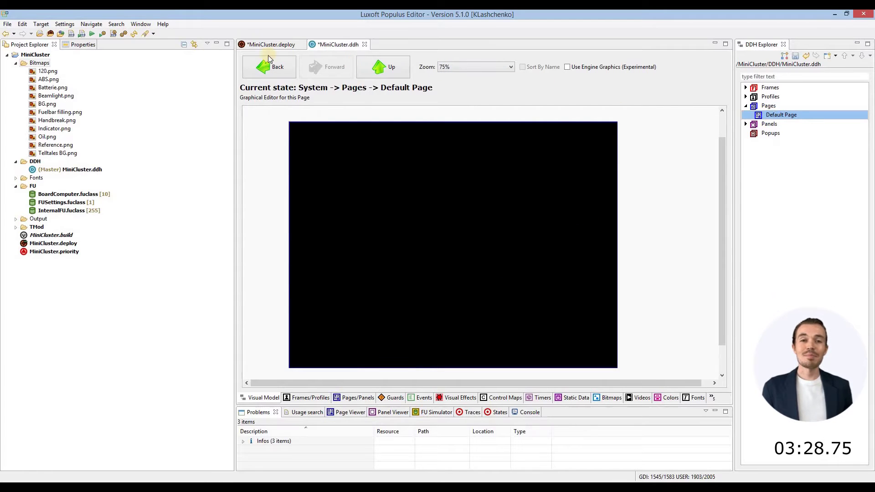
pyautogui.click(94, 43)
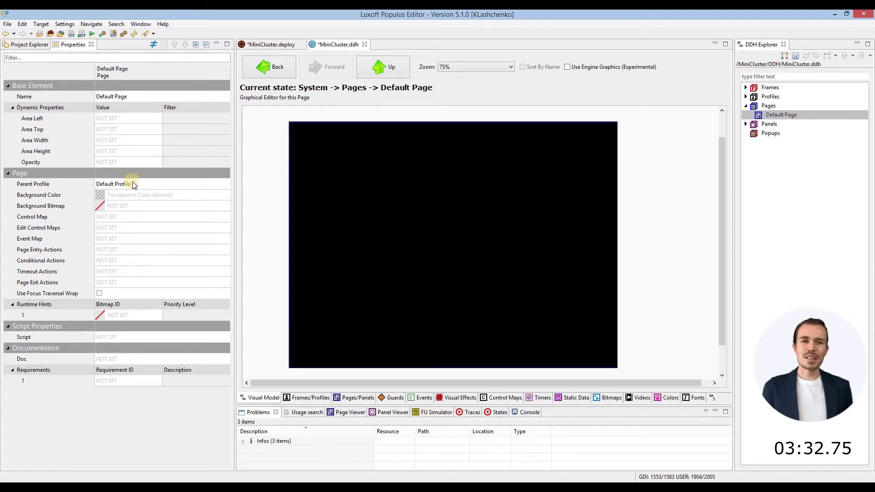
pyautogui.click(57, 207)
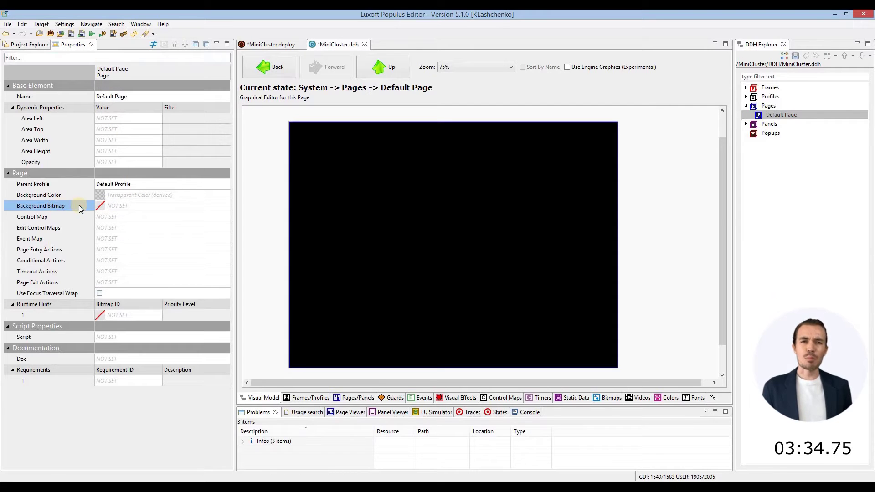
pyautogui.click(124, 208)
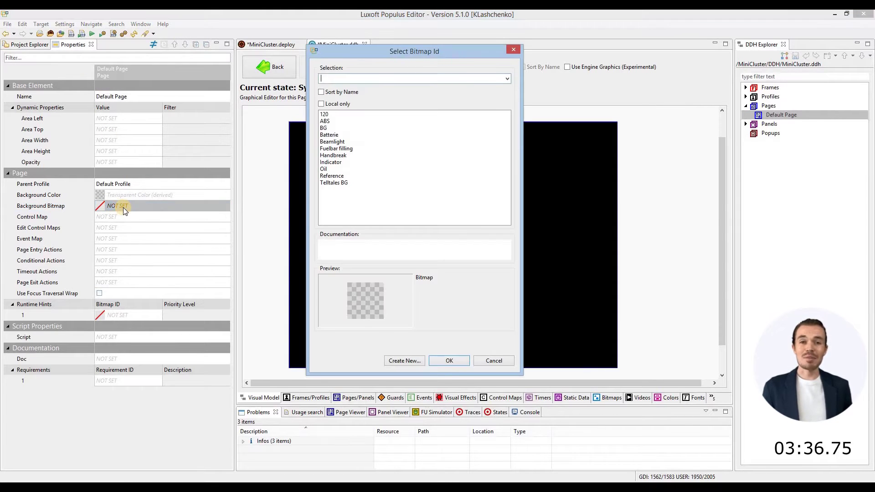
pyautogui.click(328, 128)
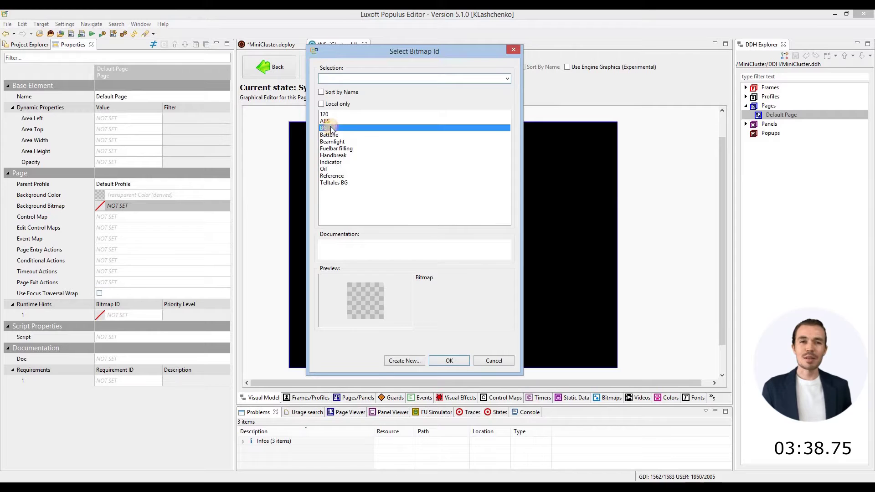
pyautogui.click(445, 360)
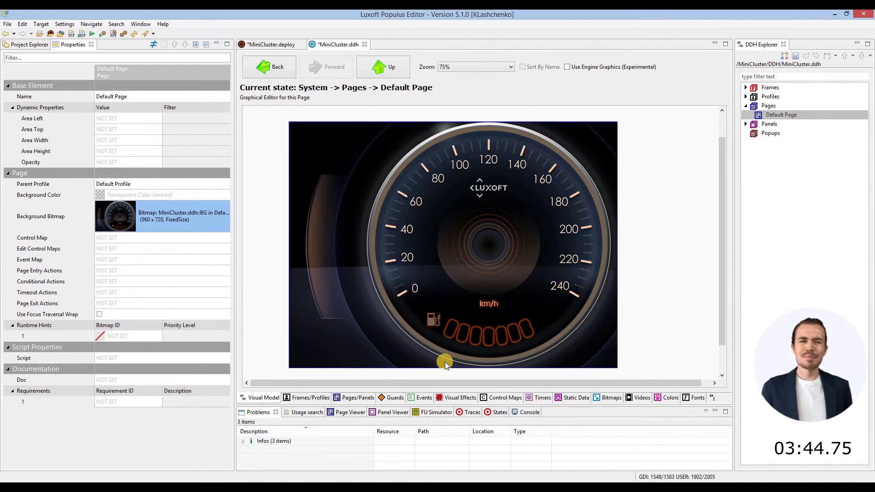
# Create a panel named Telltales on the Default Page.
pyautogui.click(797, 116)
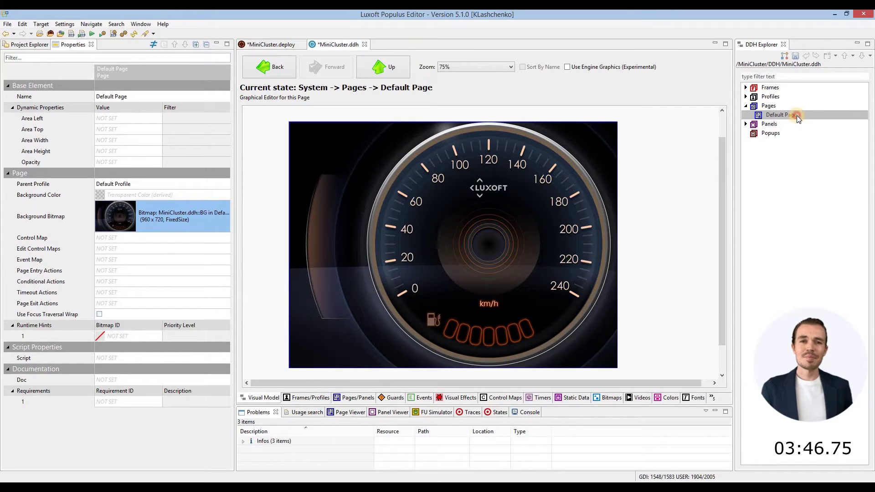
pyautogui.rightClick(797, 115)
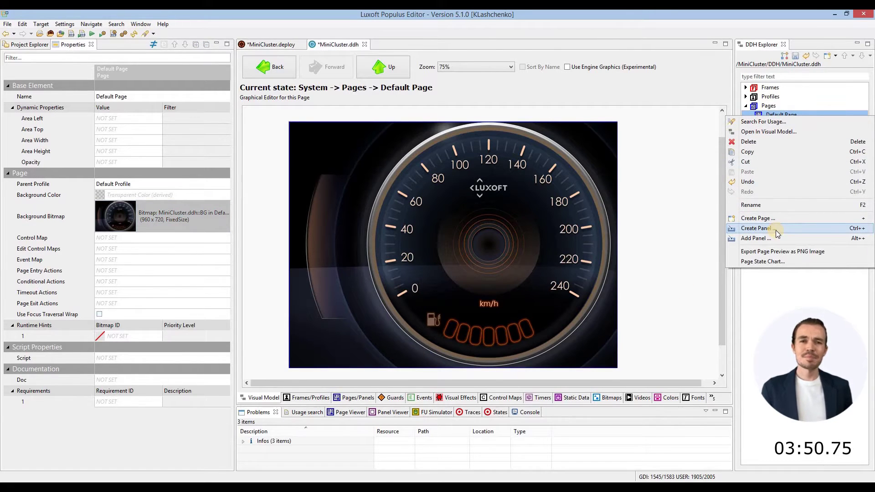
pyautogui.click(757, 229)
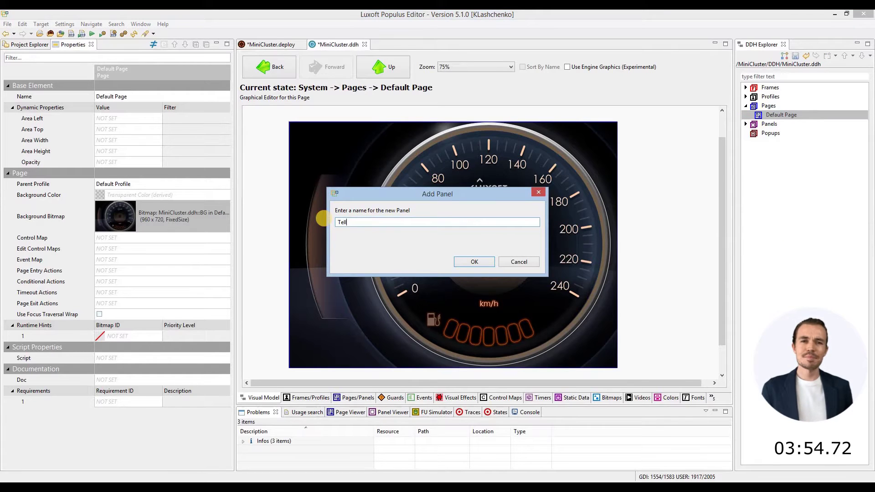
pyautogui.click(475, 262)
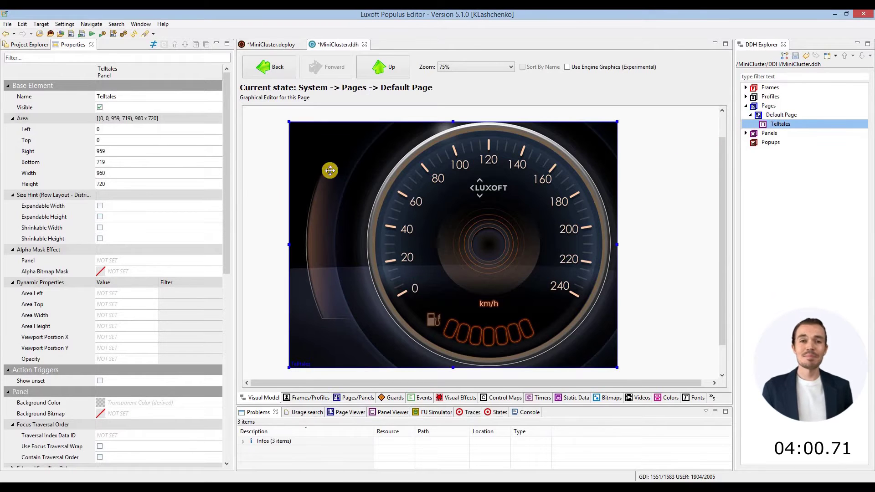
# Resize the Telltales panel around the curved strip beside the speedometer, at about left 34, top 146 and 430 high.
pyautogui.moveTo(291, 120); pyautogui.dragTo(419, 221)
pyautogui.moveTo(510, 301); pyautogui.dragTo(393, 252)
pyautogui.moveTo(498, 245); pyautogui.dragTo(337, 245)
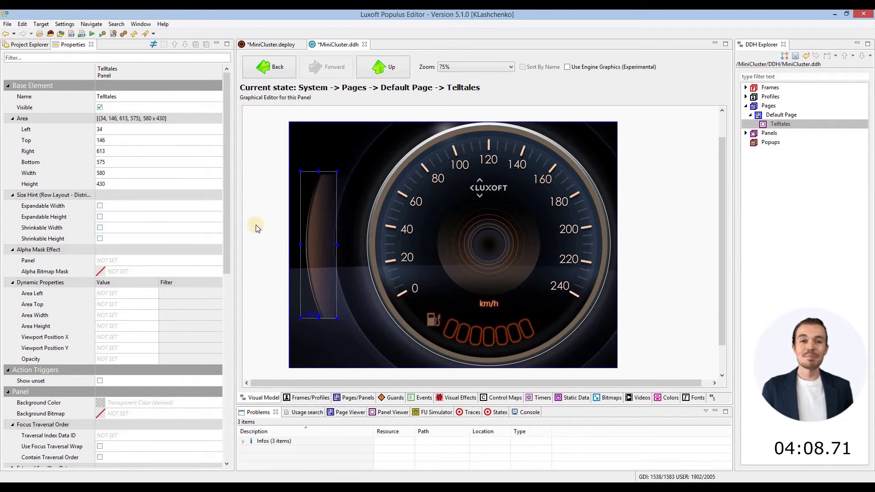
# Set the Telltales panel's area to left 60, top 190, right 138 and bottom 524.
pyautogui.click(25, 130)
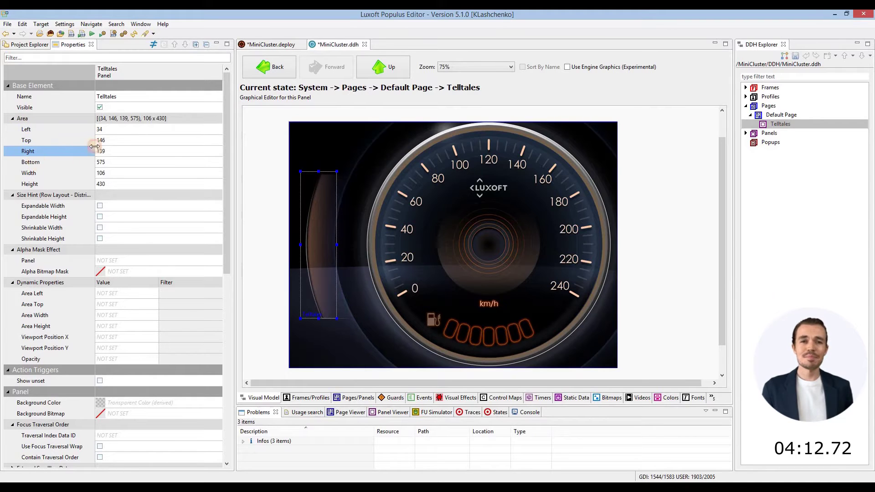
pyautogui.click(113, 132)
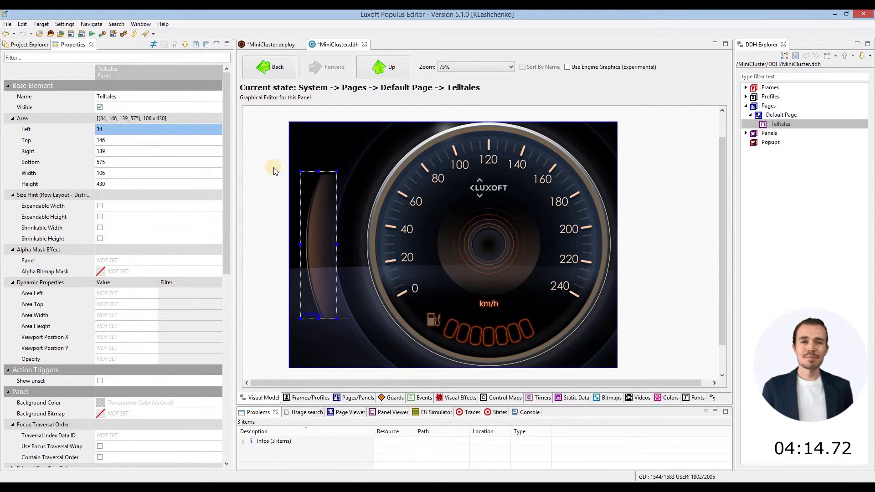
pyautogui.write('60')
pyautogui.press('Return')
pyautogui.write('190')
pyautogui.press('Return')
pyautogui.write('138')
pyautogui.press('Return')
pyautogui.write('524')
pyautogui.press('Return')
# Set the background bitmap of the Telltales panel to Telltales BG.
pyautogui.moveTo(228, 177); pyautogui.dragTo(228, 236)
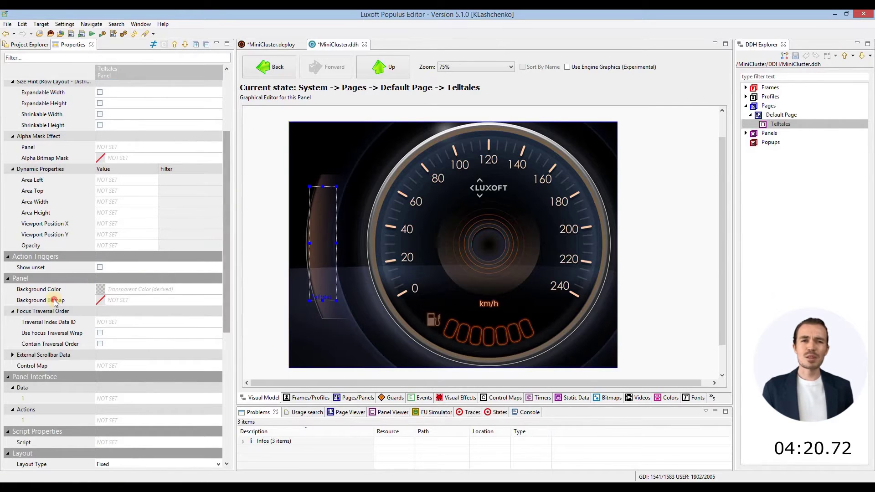
pyautogui.click(122, 302)
pyautogui.click(132, 300)
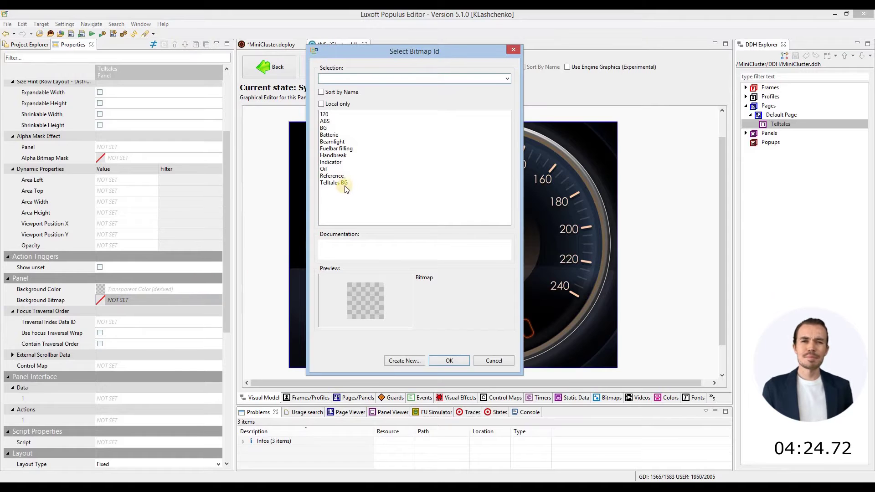
pyautogui.click(346, 183)
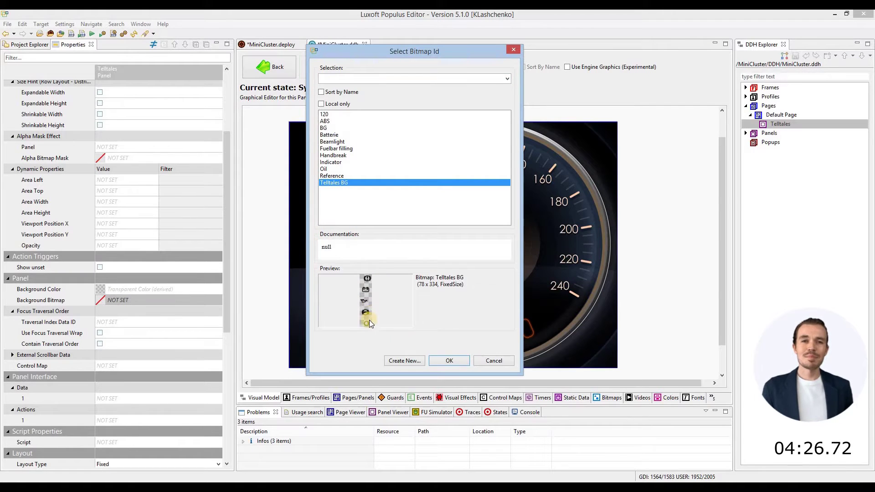
pyautogui.click(444, 361)
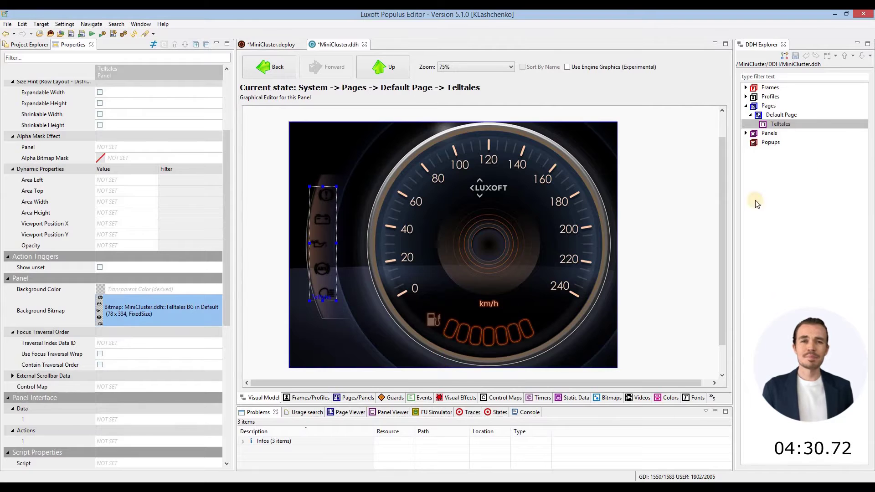
# Create a Static Bitmap Field named Handbrake in the Telltales panel.
pyautogui.click(794, 126)
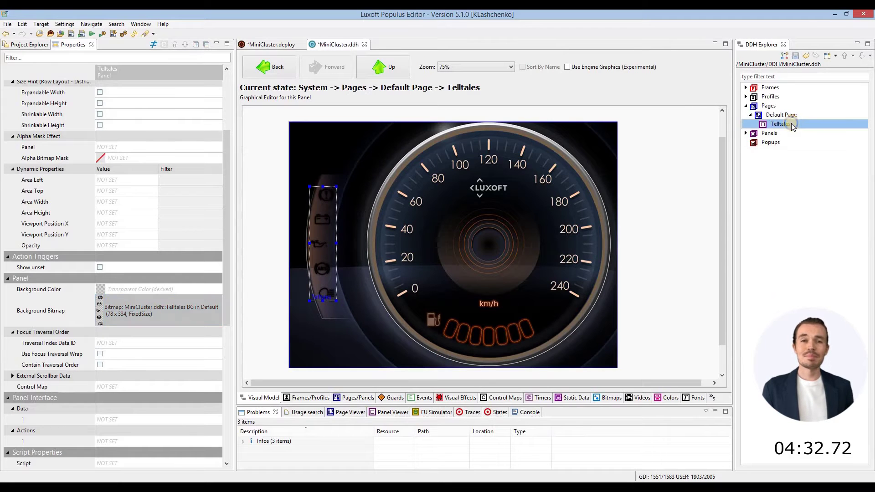
pyautogui.rightClick(793, 126)
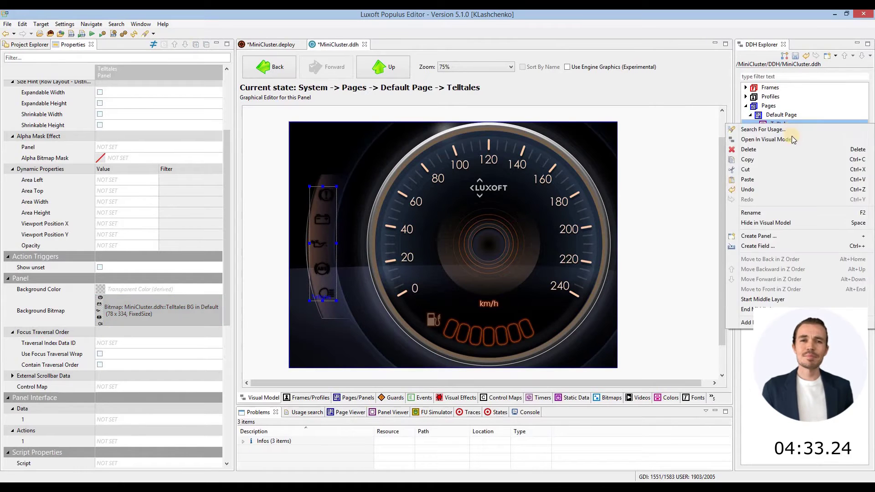
pyautogui.click(785, 247)
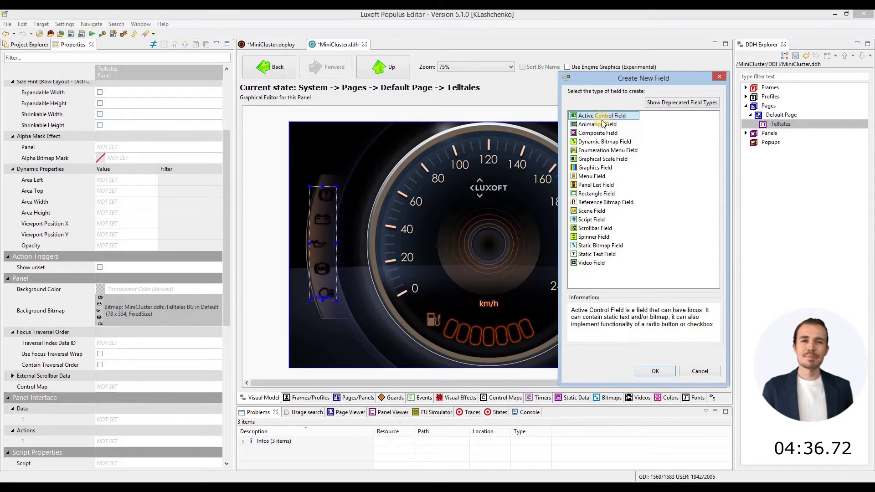
pyautogui.click(612, 246)
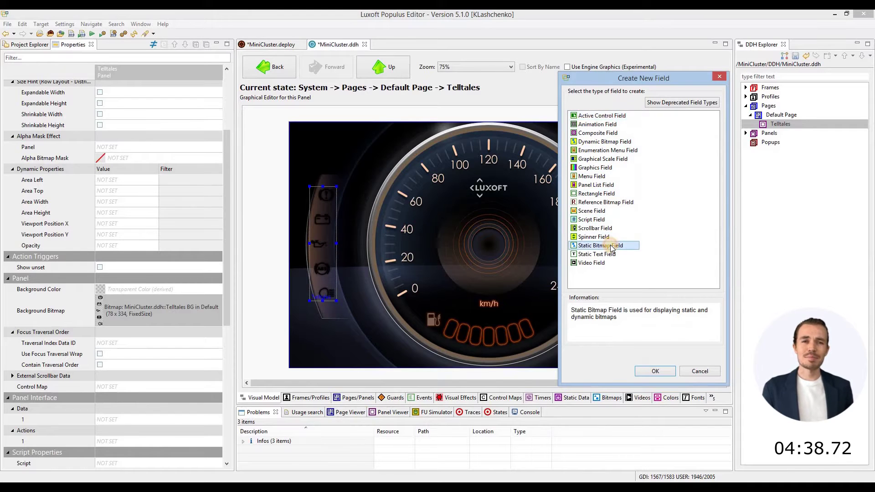
pyautogui.click(655, 372)
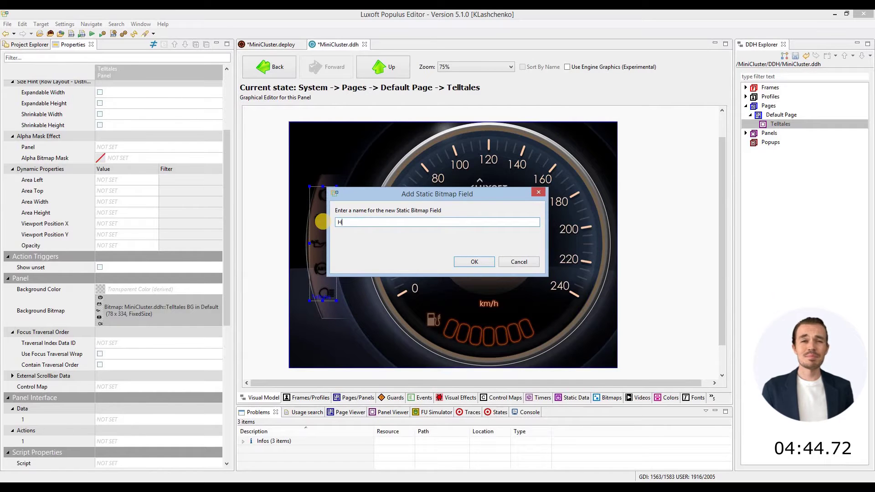
pyautogui.click(466, 264)
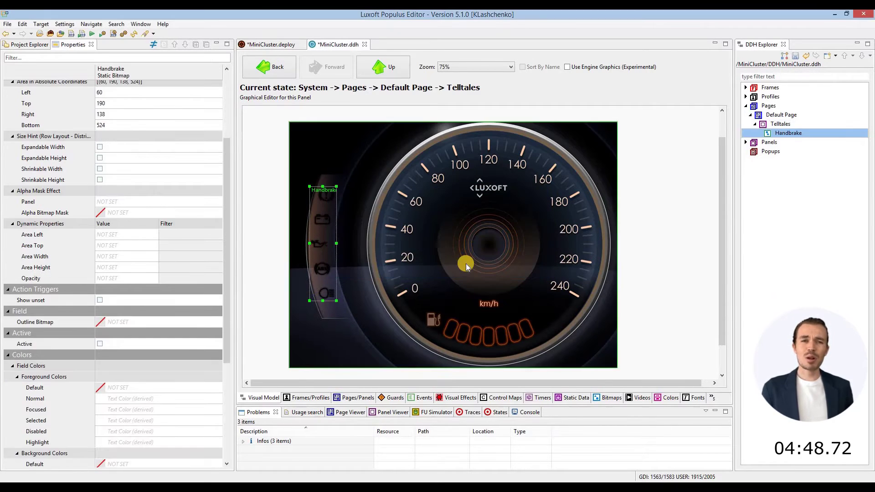
# Set the Handbrake field's relative area to left 20, right 78 and bottom 50, keeping top at 0.
pyautogui.click(790, 136)
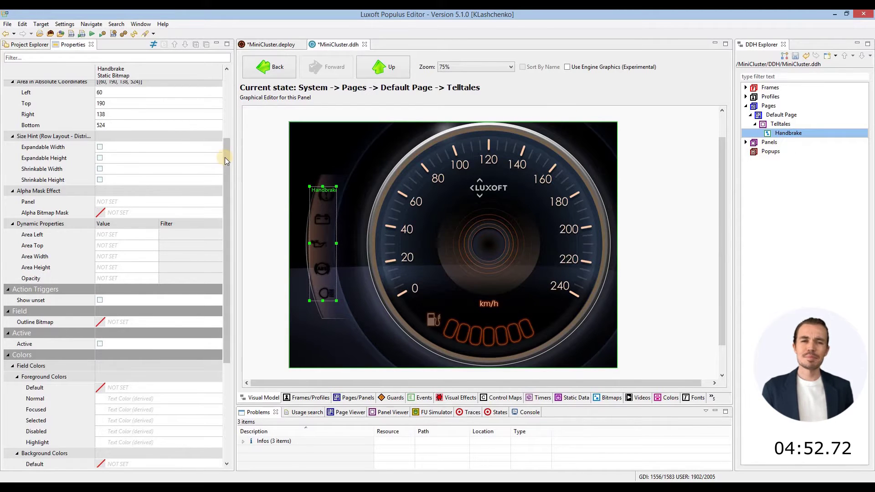
pyautogui.click(229, 106)
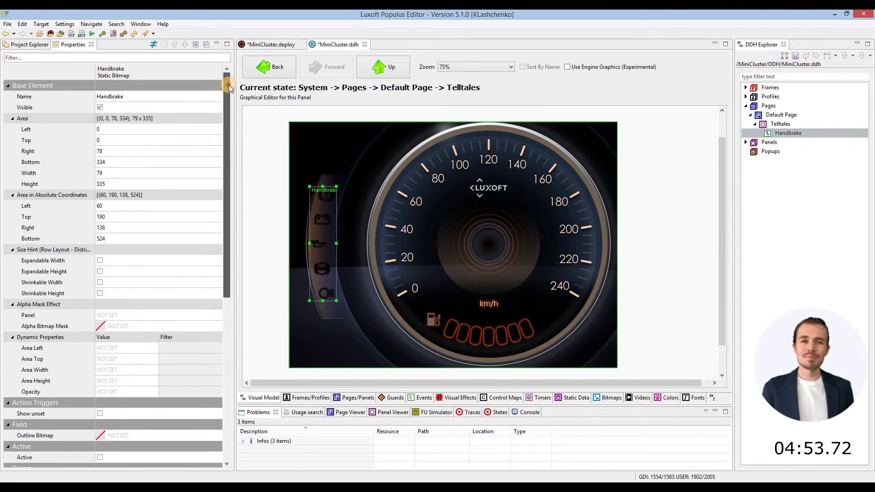
pyautogui.click(128, 130)
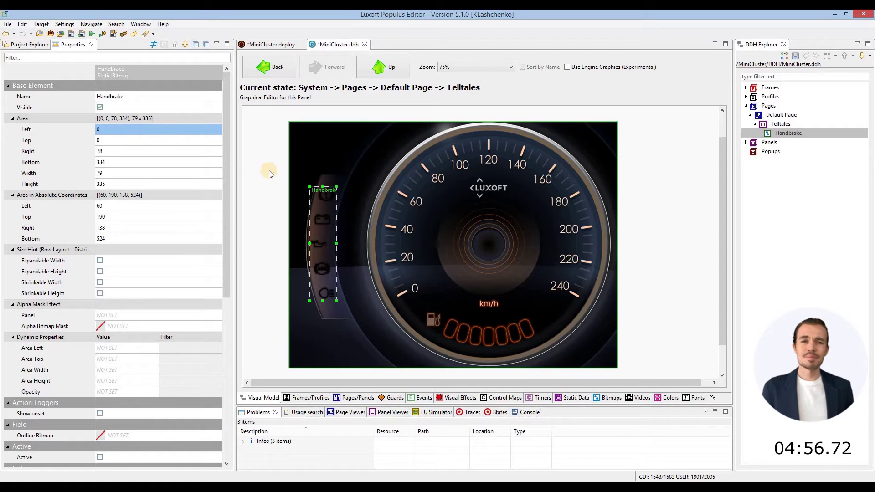
pyautogui.write('20')
pyautogui.press('Down')
pyautogui.press('Down')
pyautogui.write('78')
pyautogui.press('Down')
pyautogui.write('50')
pyautogui.press('Return')
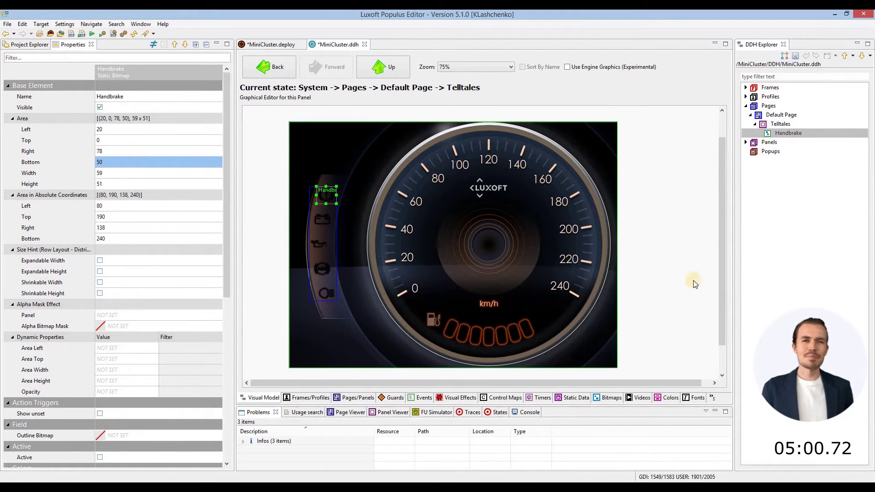
# Assign the Handbreak bitmap to the Handbrake static bitmap field.
pyautogui.moveTo(227, 235); pyautogui.dragTo(219, 418)
pyautogui.click(62, 397)
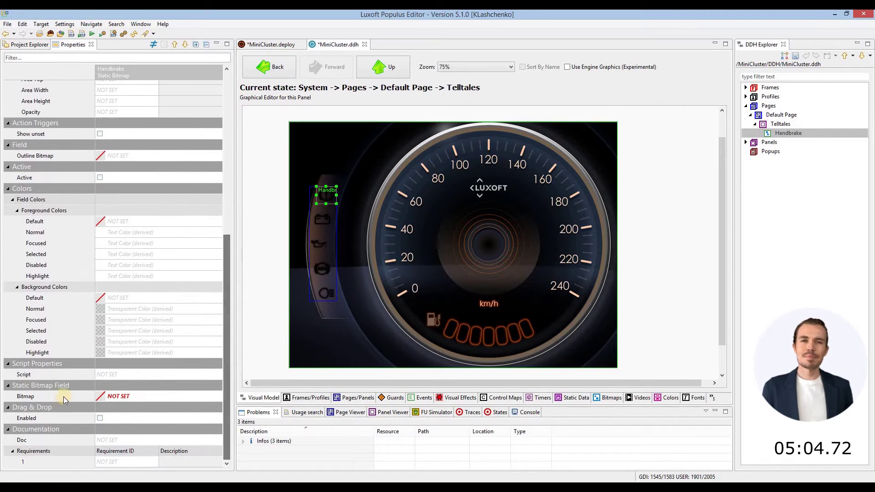
pyautogui.click(119, 397)
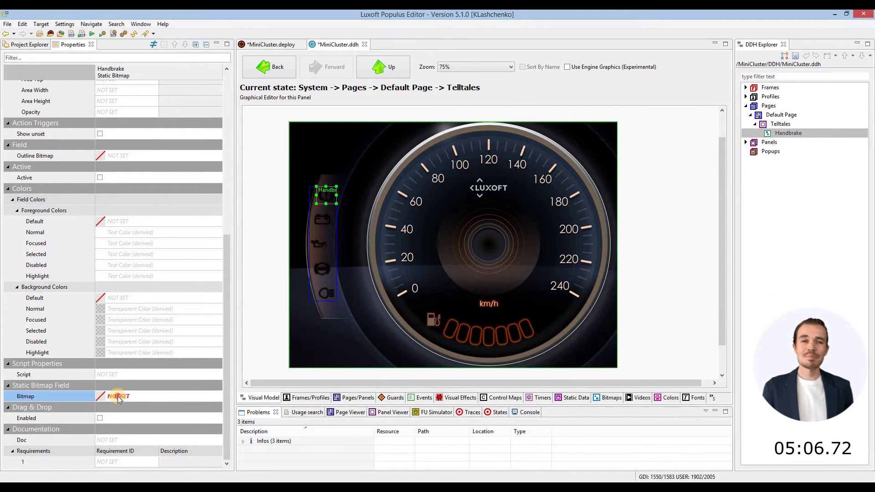
pyautogui.click(118, 398)
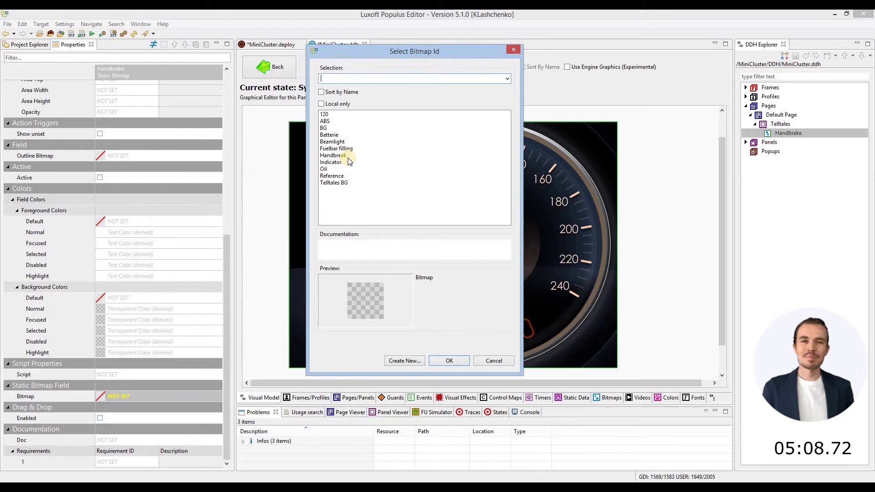
pyautogui.click(347, 156)
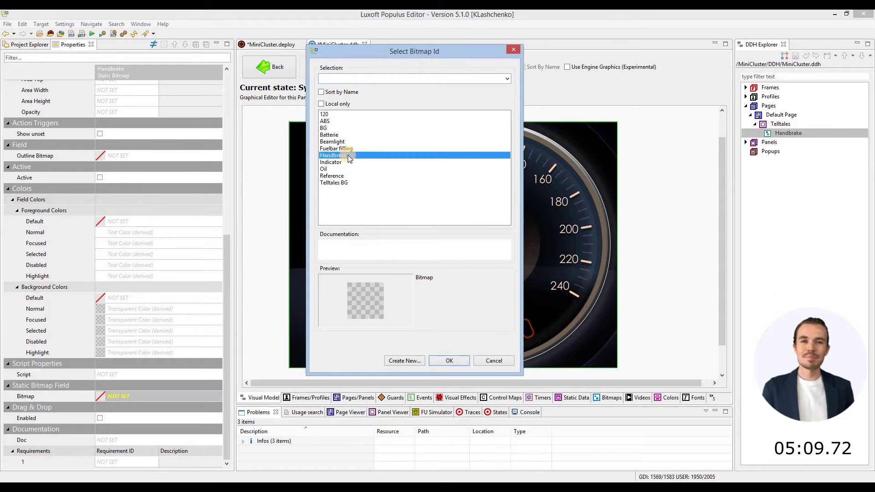
pyautogui.click(457, 361)
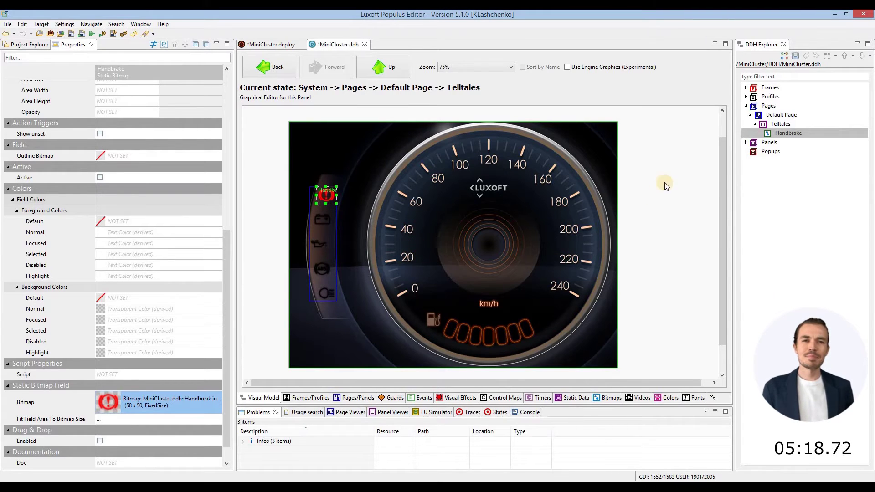
# Copy the Handbrake field and paste four duplicates of it into the Telltales panel.
pyautogui.click(811, 133)
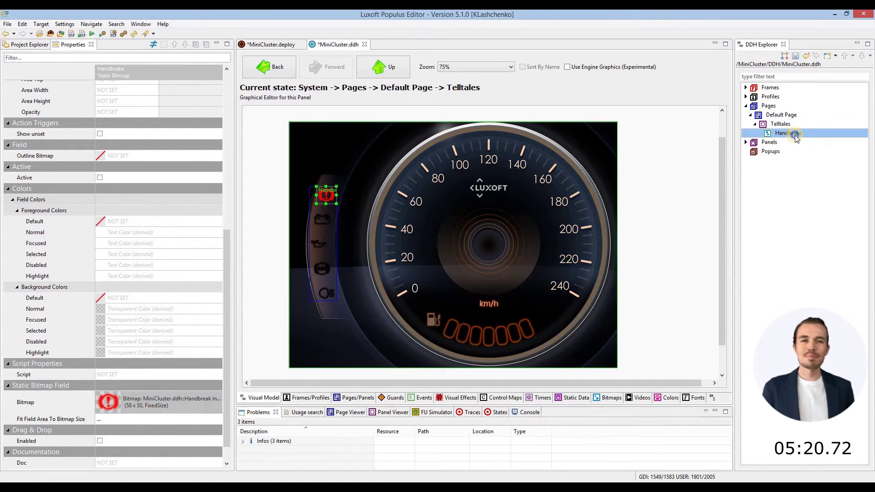
pyautogui.rightClick(795, 134)
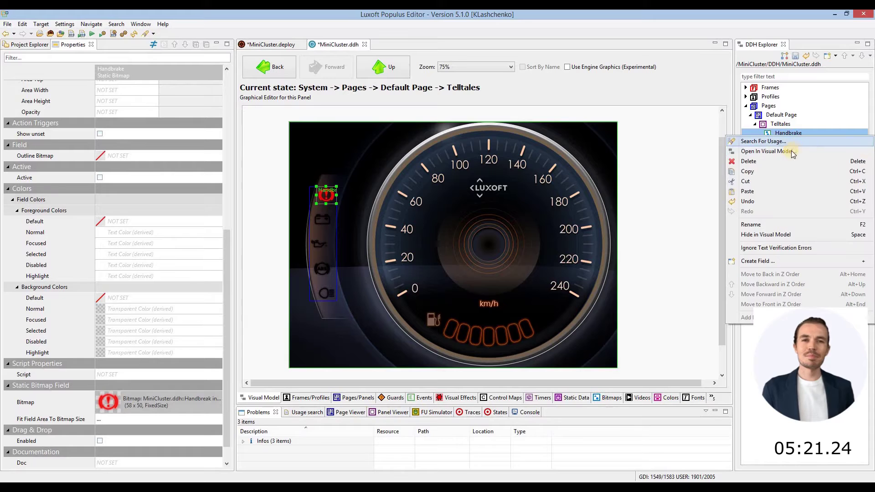
pyautogui.click(782, 173)
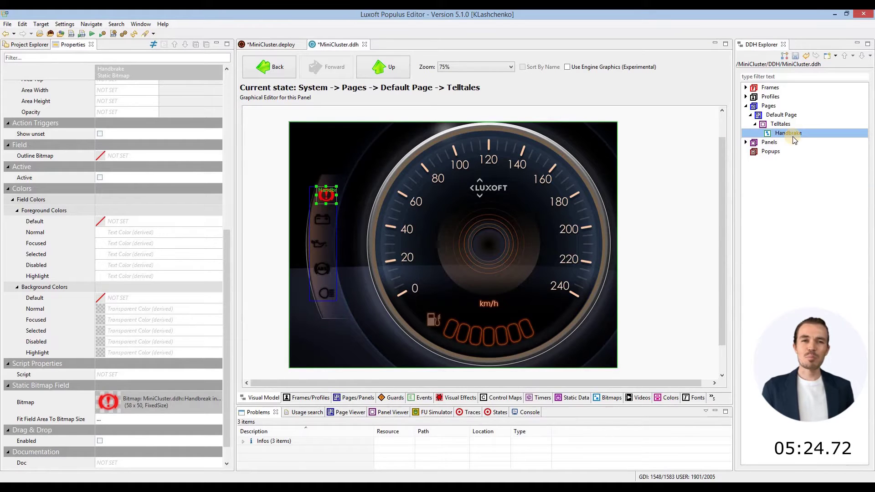
pyautogui.hotkey('ctrl', 'v')
pyautogui.hotkey('ctrl', 'v')
pyautogui.hotkey('ctrl', 'v')
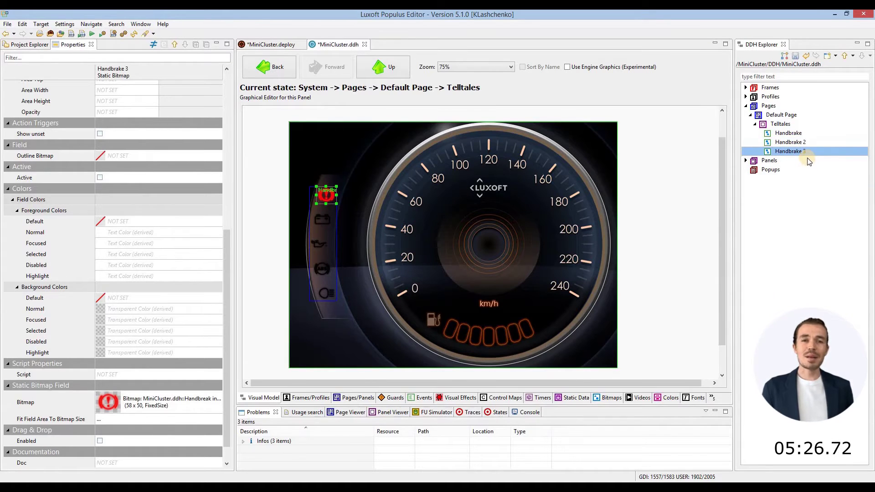
pyautogui.hotkey('ctrl', 'v')
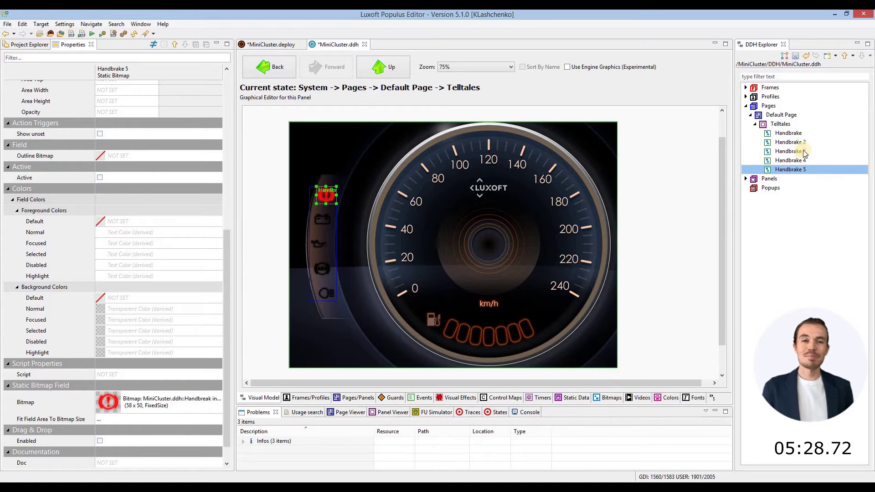
# Show the properties of all five Handbrake fields together and rename the four copies Battery, Oil, ABS and Highbeam.
pyautogui.click(797, 133)
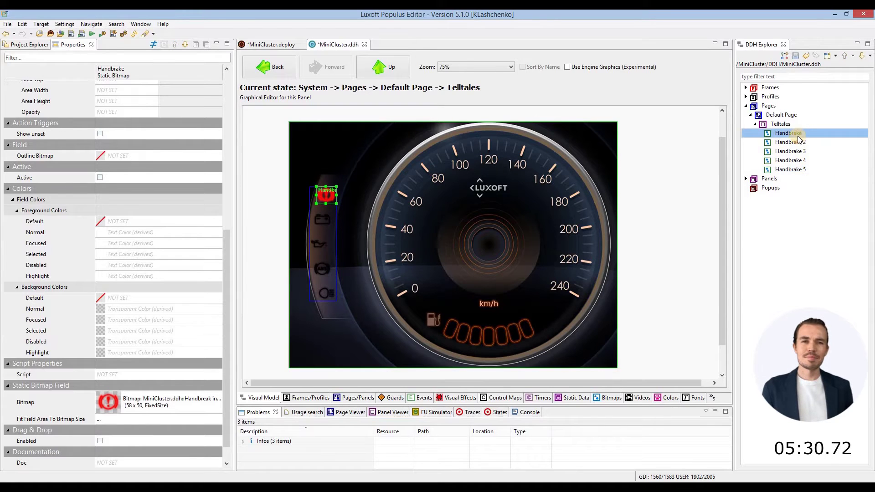
pyautogui.keyDown('shift'); pyautogui.click(805, 173); pyautogui.keyUp('shift')
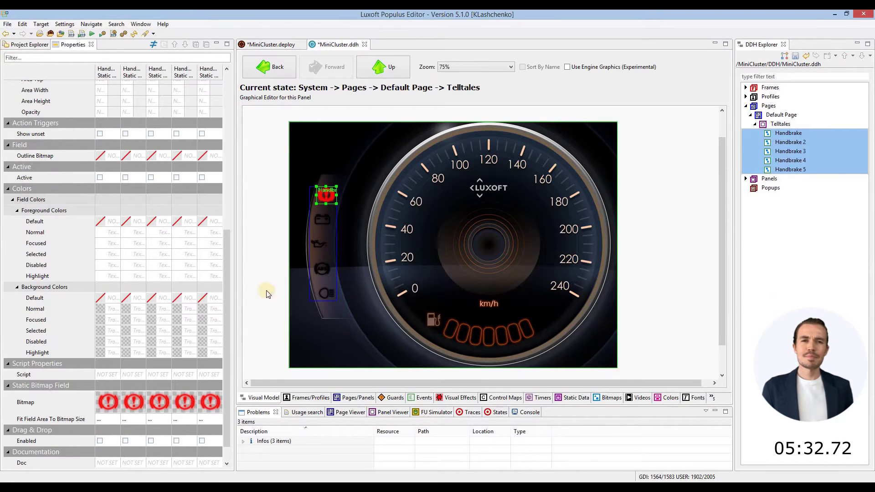
pyautogui.moveTo(235, 309); pyautogui.dragTo(260, 172)
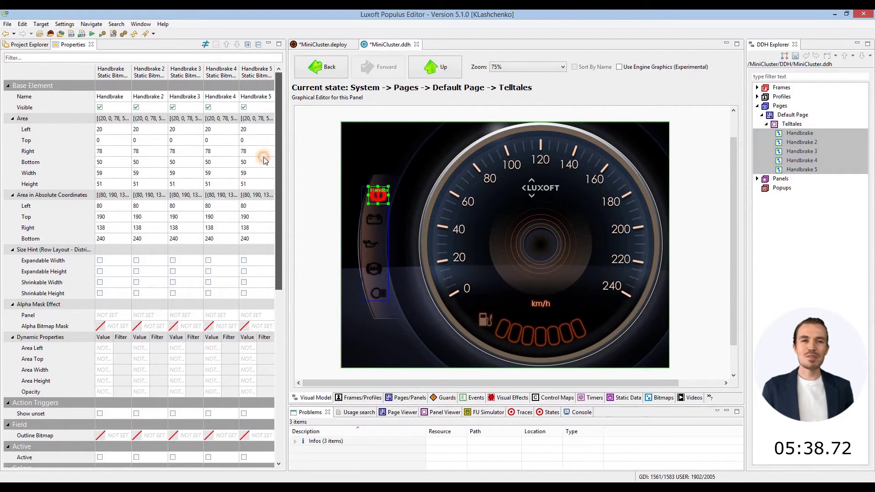
pyautogui.click(147, 100)
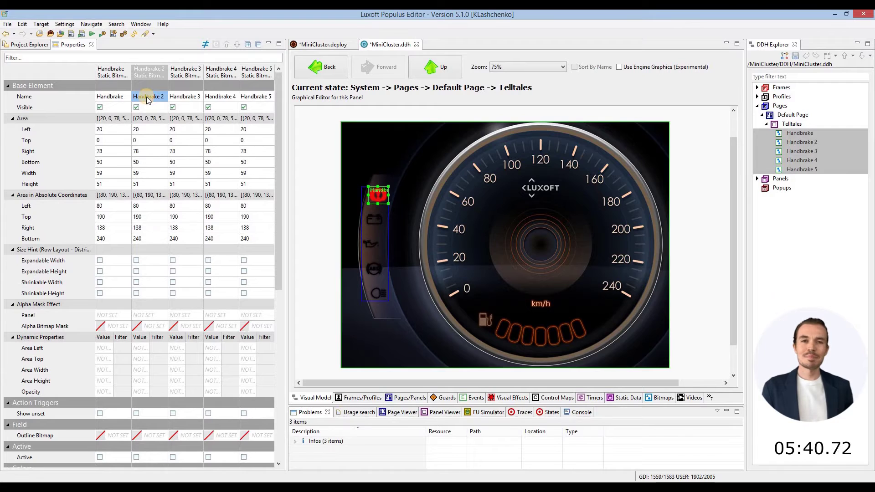
pyautogui.write('Battery')
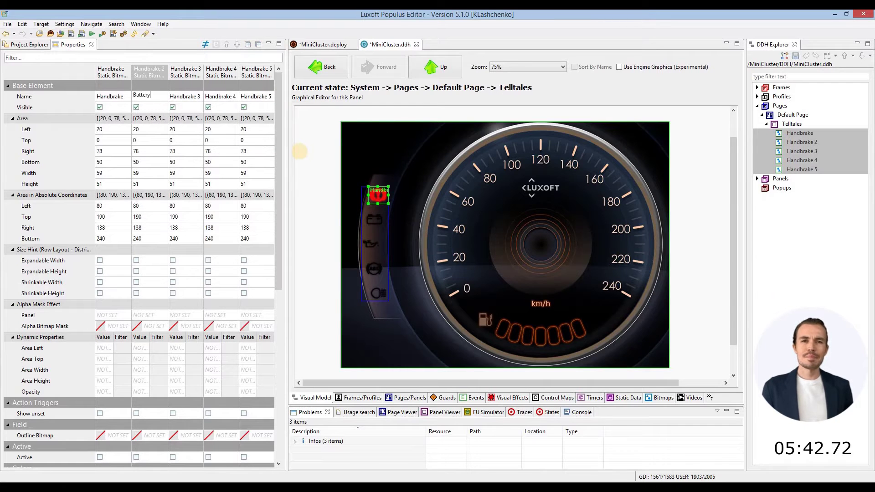
pyautogui.press('Tab')
pyautogui.write('Oil')
pyautogui.press('Tab')
pyautogui.write('ABS')
pyautogui.press('Tab')
pyautogui.write('Highbeam')
pyautogui.press('Return')
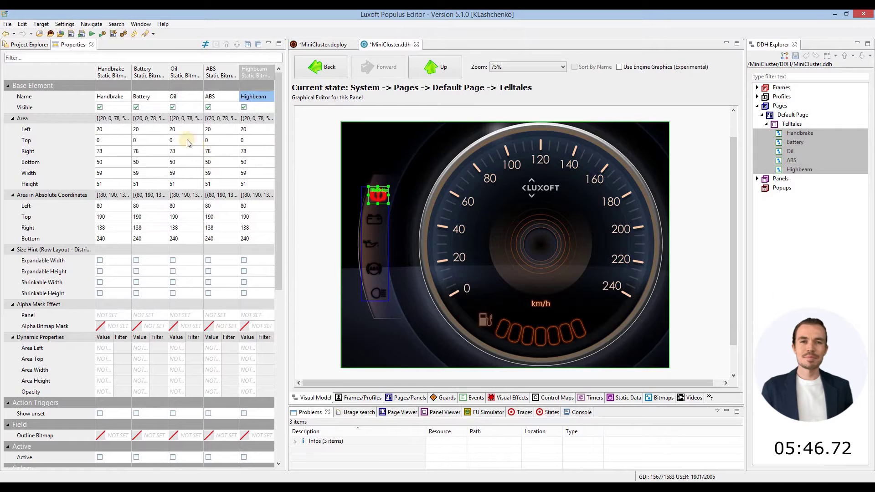
# Set the Battery field's relative area to left 9, top 75, right 65 and bottom 116.
pyautogui.click(148, 129)
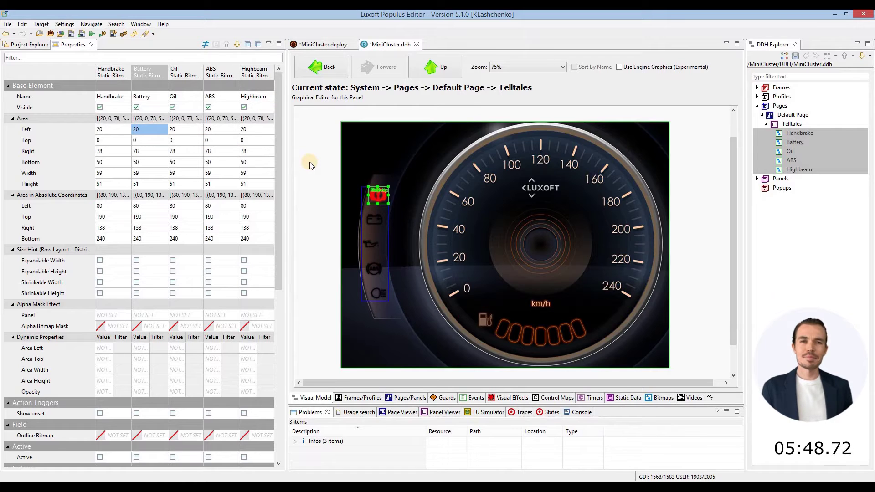
pyautogui.write('9')
pyautogui.press('Return')
pyautogui.write('75')
pyautogui.press('Return')
pyautogui.write('65')
pyautogui.press('Return')
pyautogui.write('116')
pyautogui.press('Return')
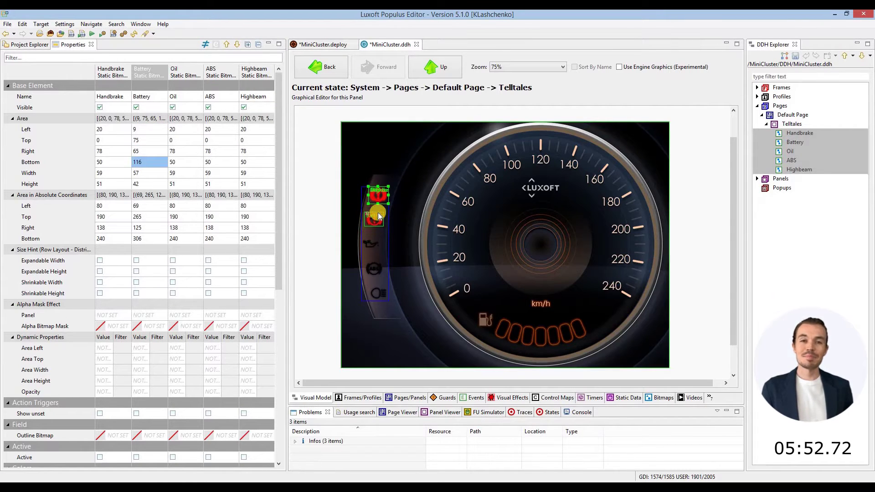
# Set the Oil field's relative area to left 0, top 152, right 55 and bottom 183.
pyautogui.click(187, 130)
pyautogui.write('0')
pyautogui.press('Return')
pyautogui.write('152')
pyautogui.press('Return')
# Set the ABS field's relative area to left 7, top 216, right 65 and bottom 265.
pyautogui.click(221, 130)
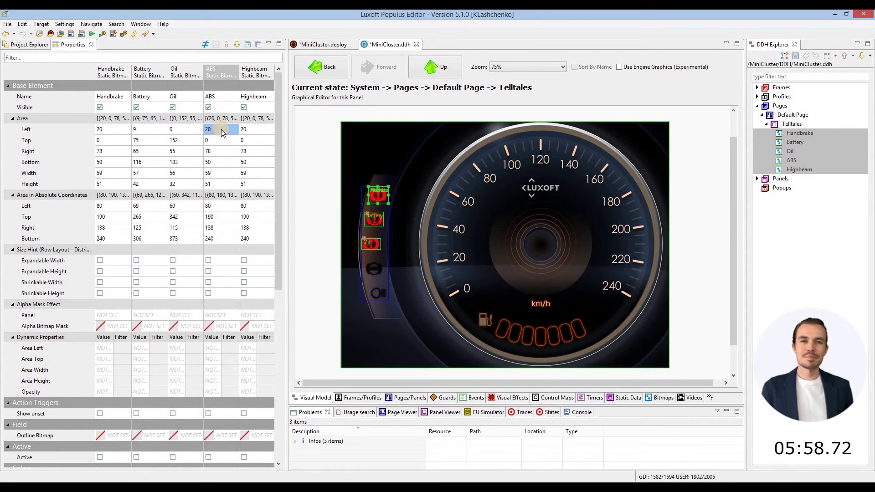
pyautogui.write('7')
pyautogui.press('Return')
pyautogui.write('216')
pyautogui.press('Return')
pyautogui.press('Return')
pyautogui.write('265')
pyautogui.press('Return')
# Set the Highbeam field's relative area to left 21, top 290, right 77 and bottom 333.
pyautogui.click(256, 130)
pyautogui.write('21')
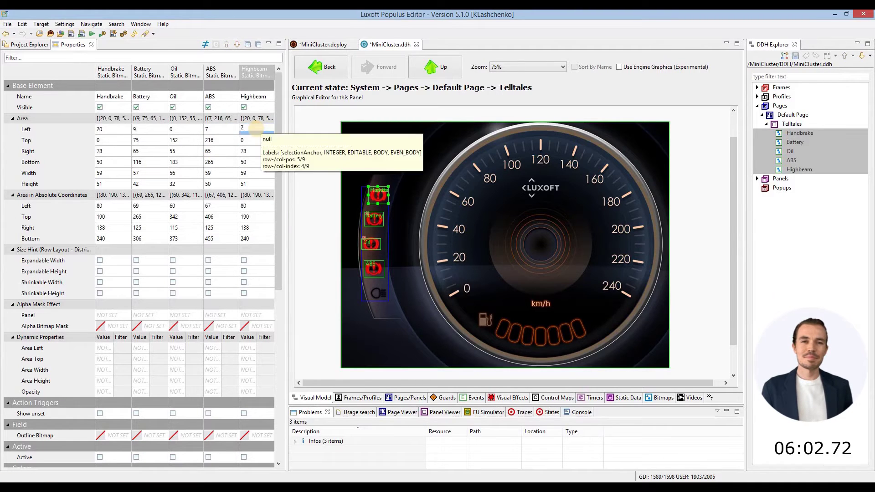
pyautogui.press('Return')
pyautogui.write('290')
pyautogui.press('Return')
pyautogui.write('77')
pyautogui.press('Return')
pyautogui.write('333')
pyautogui.press('Return')
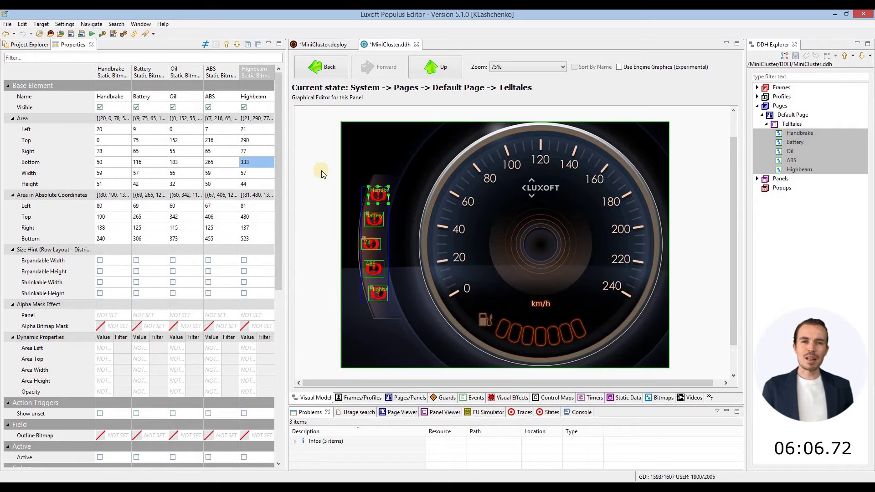
# Assign the Batterie bitmap to the Battery field and the Oil bitmap to the Oil field.
pyautogui.moveTo(278, 192); pyautogui.dragTo(276, 403)
pyautogui.click(159, 387)
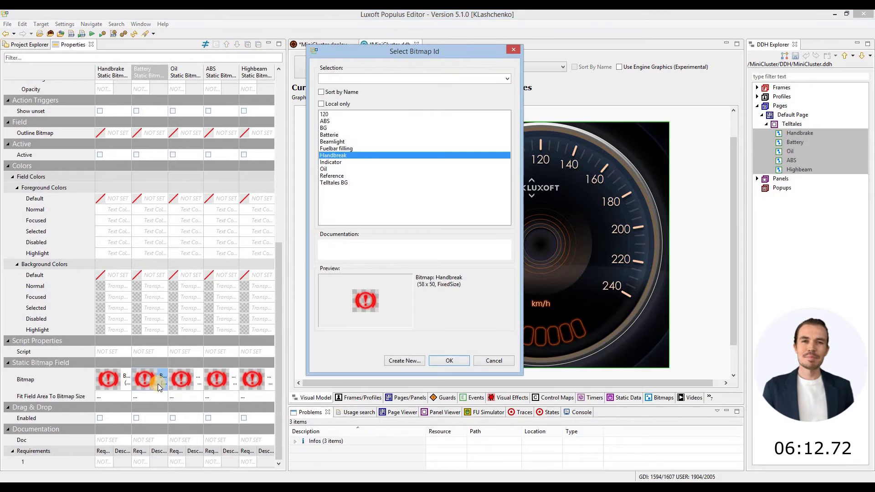
pyautogui.click(342, 135)
pyautogui.click(449, 361)
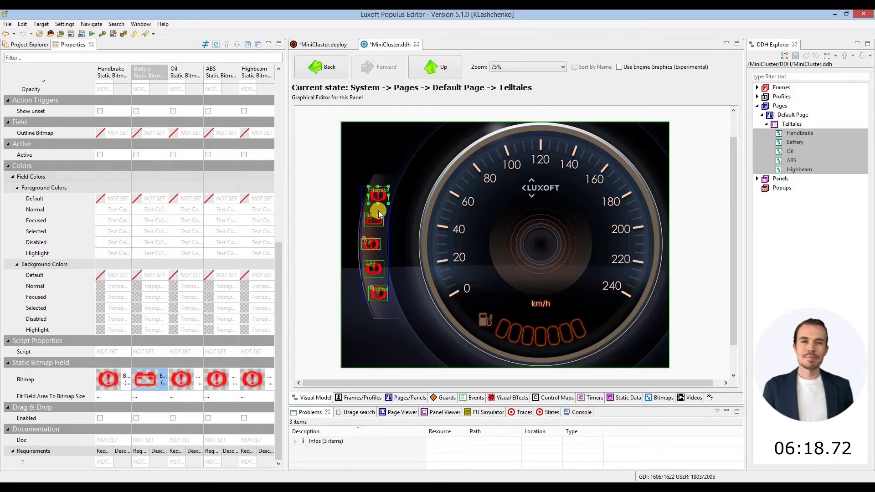
pyautogui.doubleClick(182, 381)
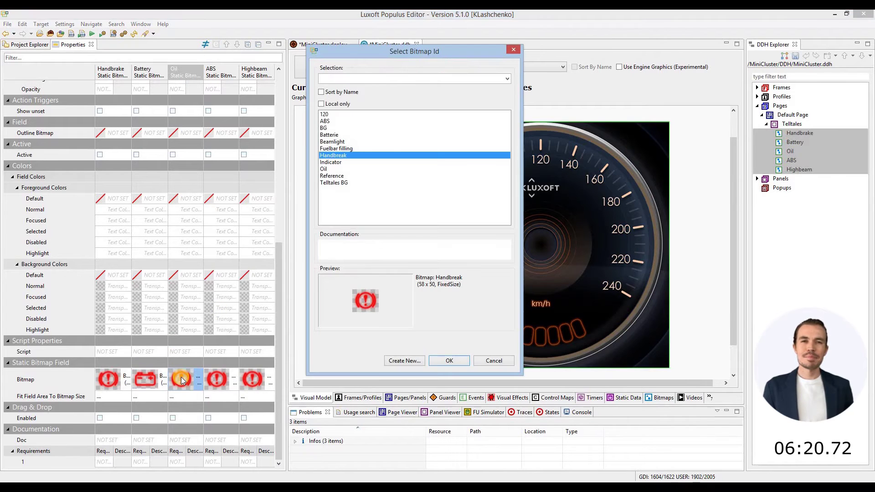
pyautogui.click(324, 169)
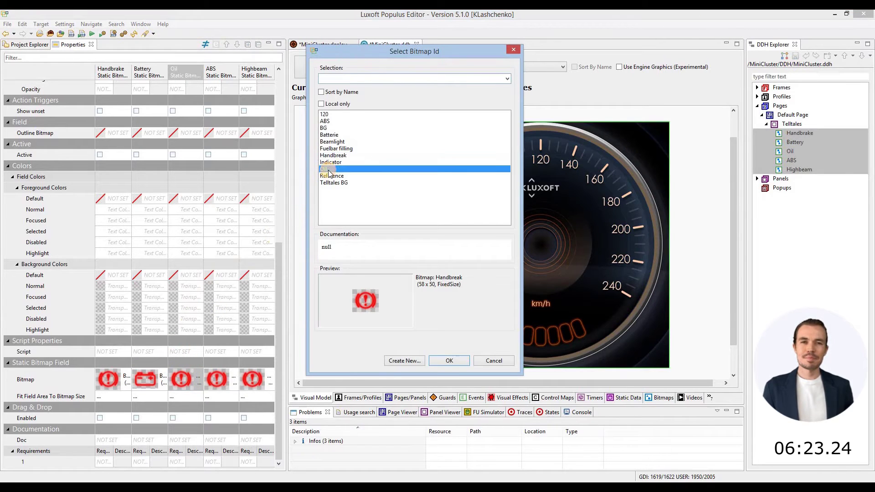
pyautogui.click(451, 361)
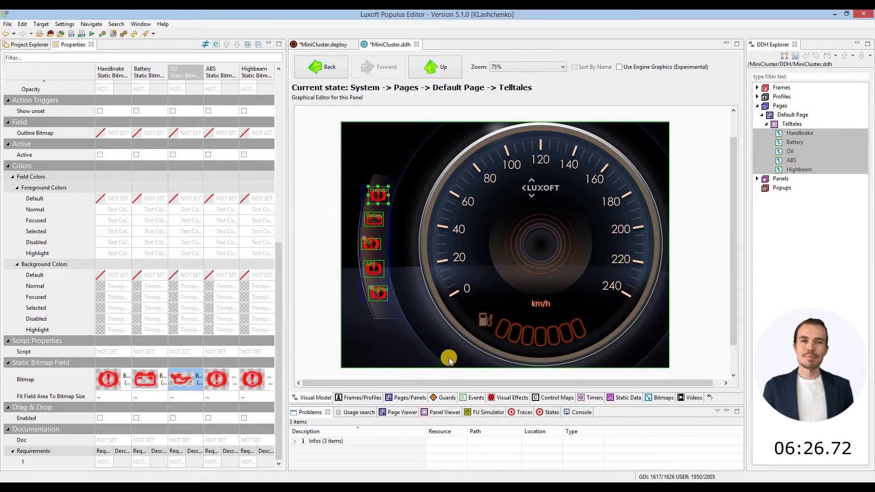
# Assign the ABS bitmap to the ABS field and the Beamlight bitmap to the Highbeam field.
pyautogui.click(218, 387)
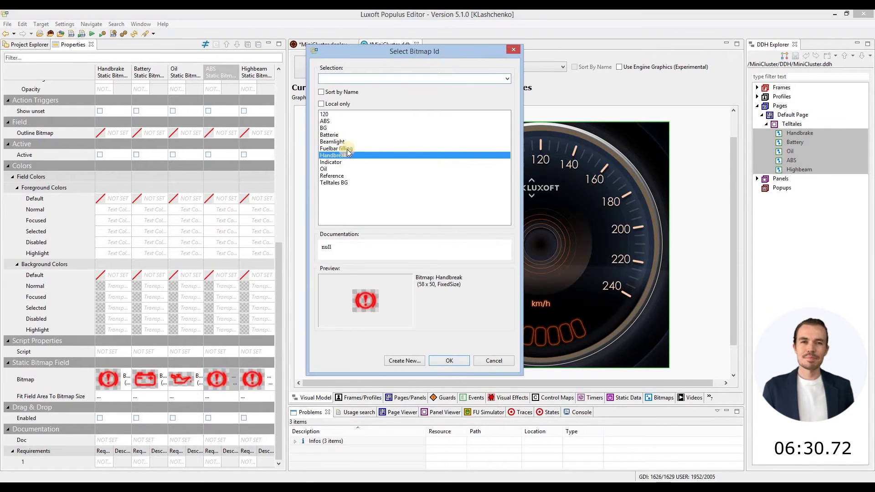
pyautogui.click(339, 122)
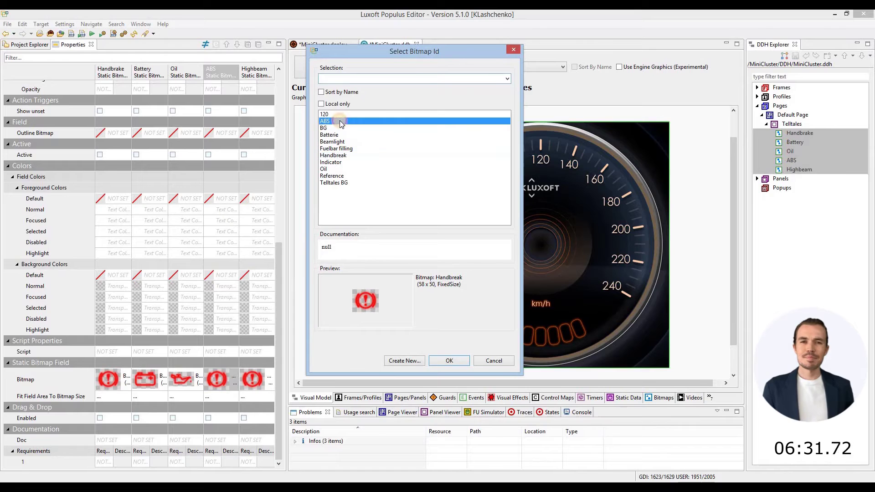
pyautogui.click(449, 361)
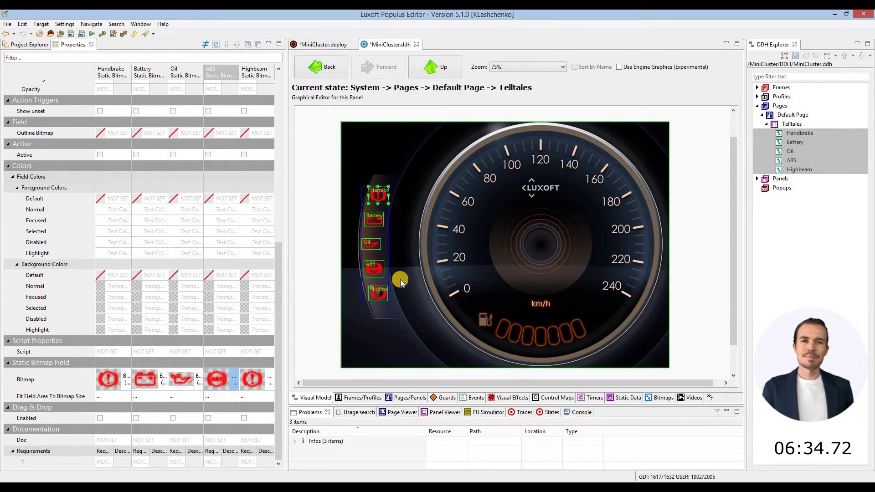
pyautogui.click(254, 384)
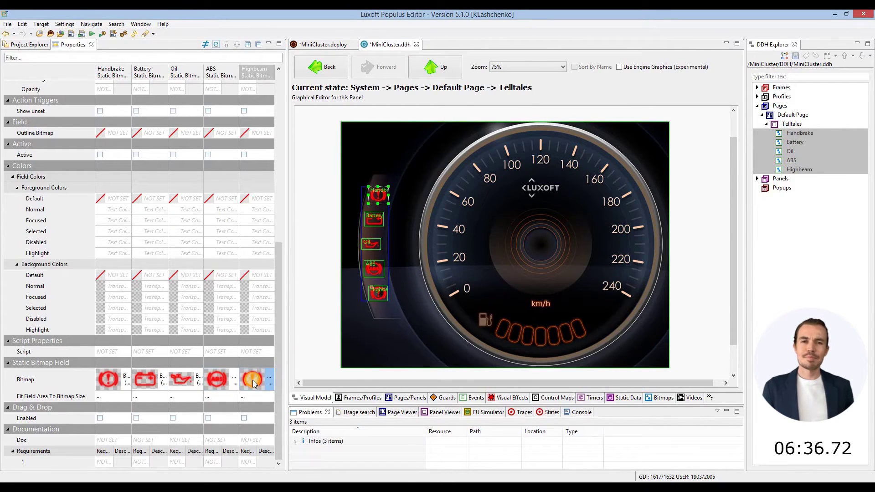
pyautogui.click(253, 380)
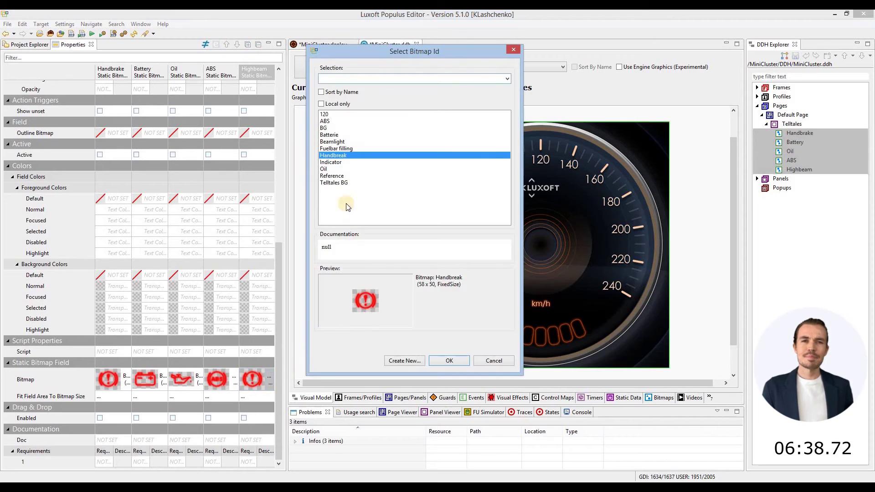
pyautogui.click(336, 142)
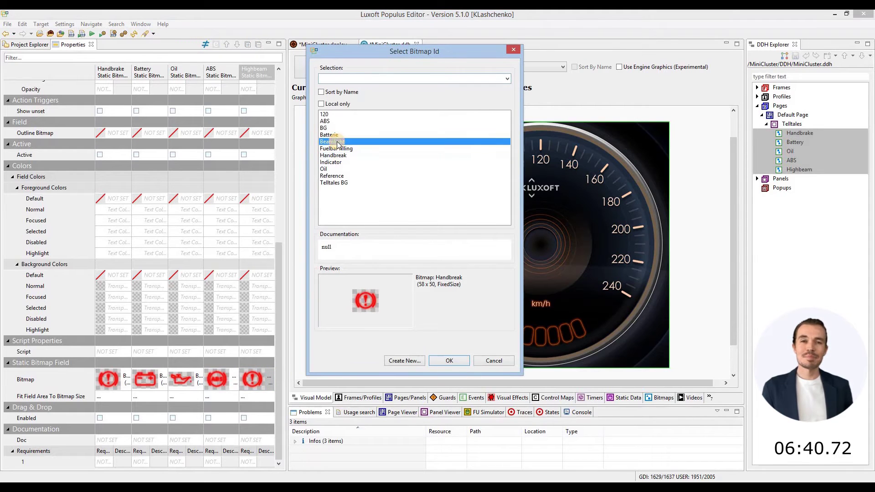
pyautogui.click(450, 361)
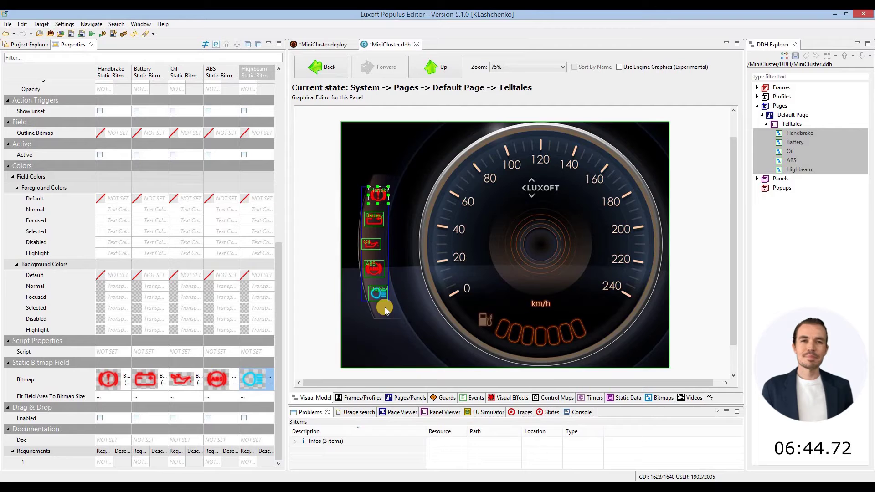
# Set the Handbrake field's visibility to the expression Indication "BoardComputer::Handbrake".
pyautogui.moveTo(281, 362); pyautogui.dragTo(289, 177)
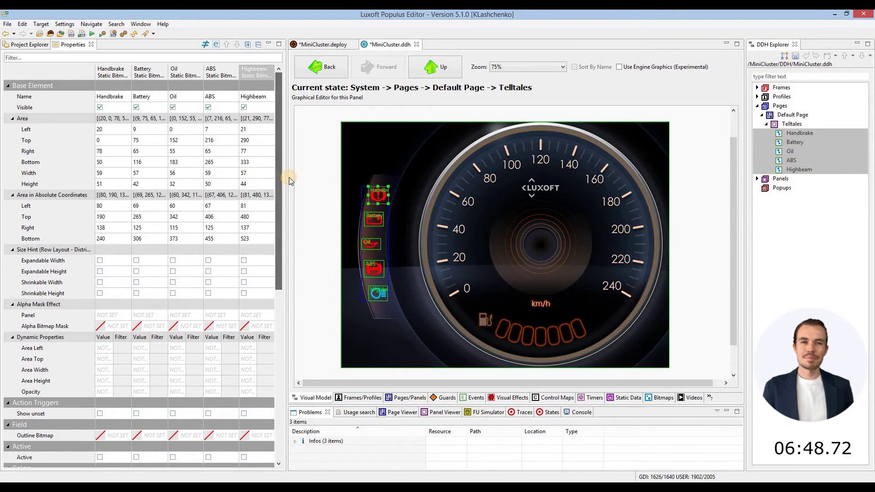
pyautogui.rightClick(117, 111)
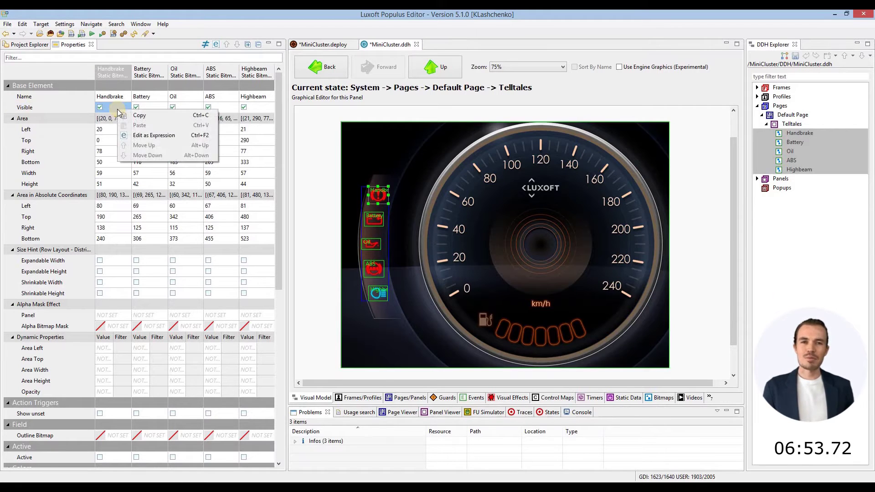
pyautogui.click(135, 136)
pyautogui.write('Indication')
pyautogui.hotkey('ctrl', 'space')
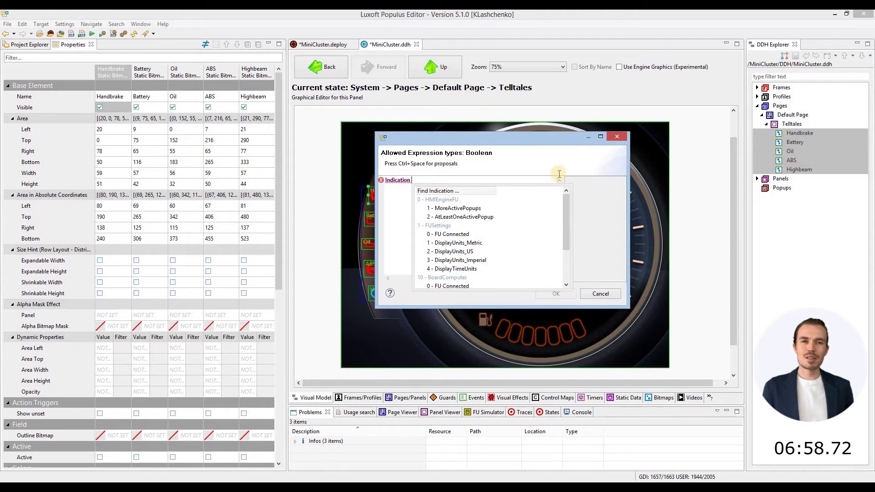
pyautogui.moveTo(564, 207); pyautogui.dragTo(572, 246)
pyautogui.click(448, 243)
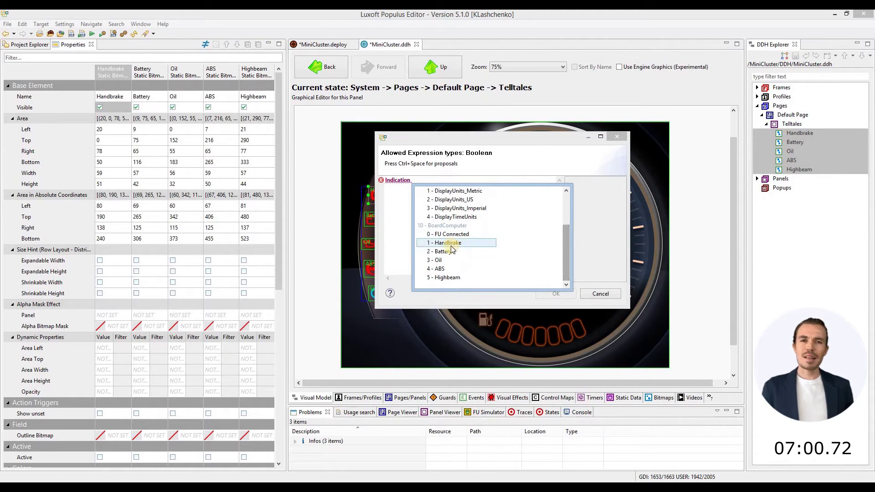
pyautogui.doubleClick(448, 243)
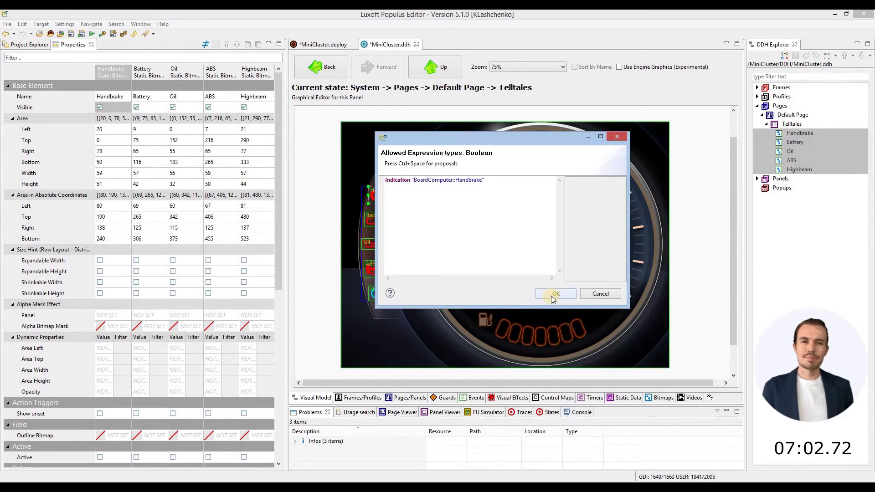
pyautogui.click(553, 294)
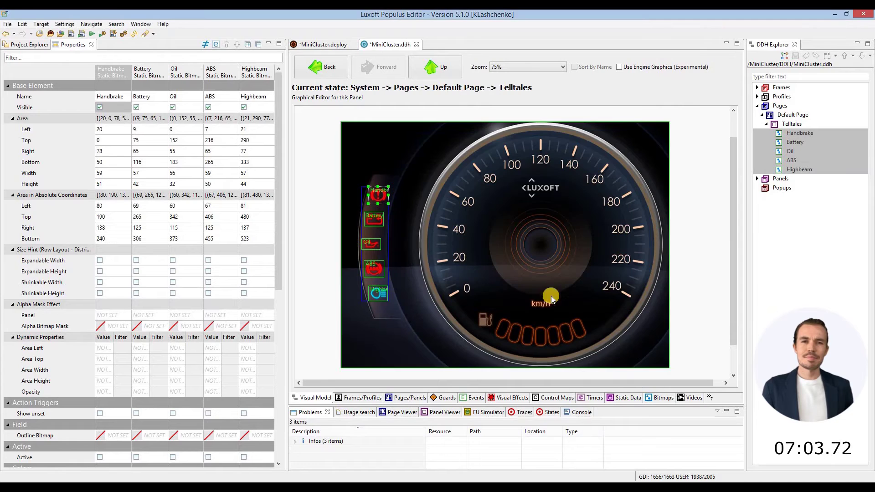
# Set the Battery field's visibility to the expression Indication "BoardComputer::Battery".
pyautogui.click(152, 108)
pyautogui.rightClick(152, 108)
pyautogui.click(173, 155)
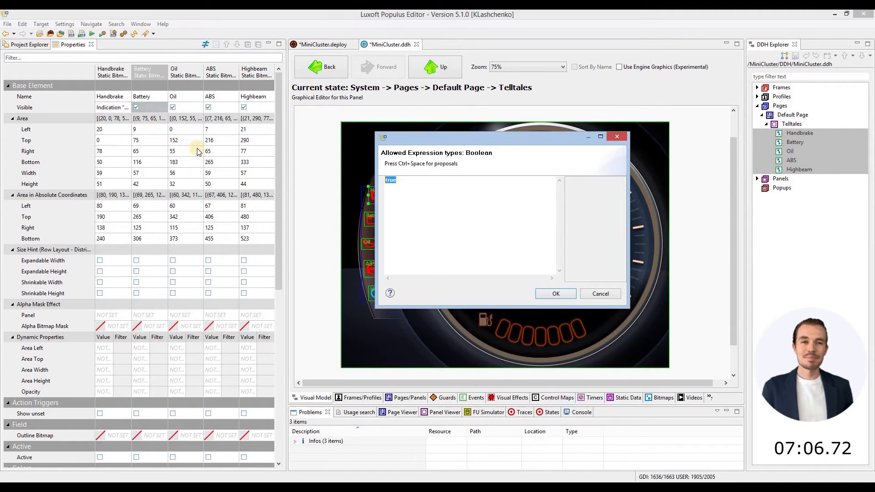
pyautogui.write('Indication')
pyautogui.hotkey('ctrl', 'space')
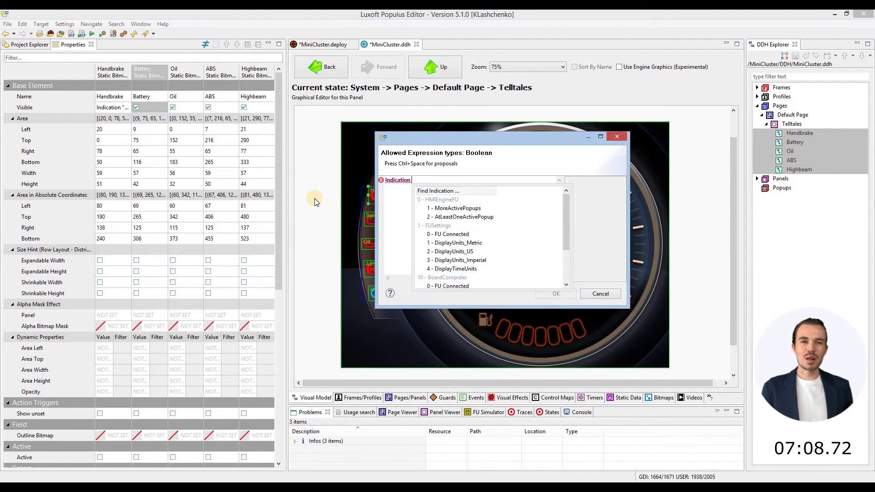
pyautogui.scroll(-2, 567, 231)
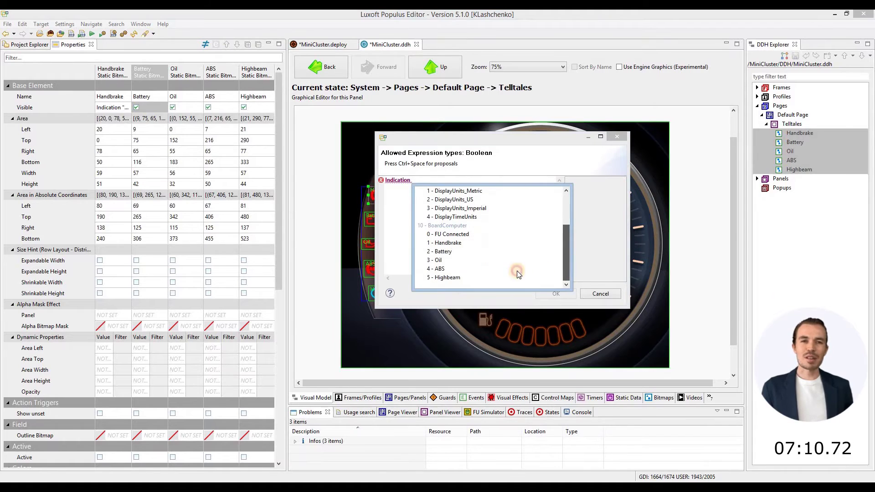
pyautogui.doubleClick(443, 252)
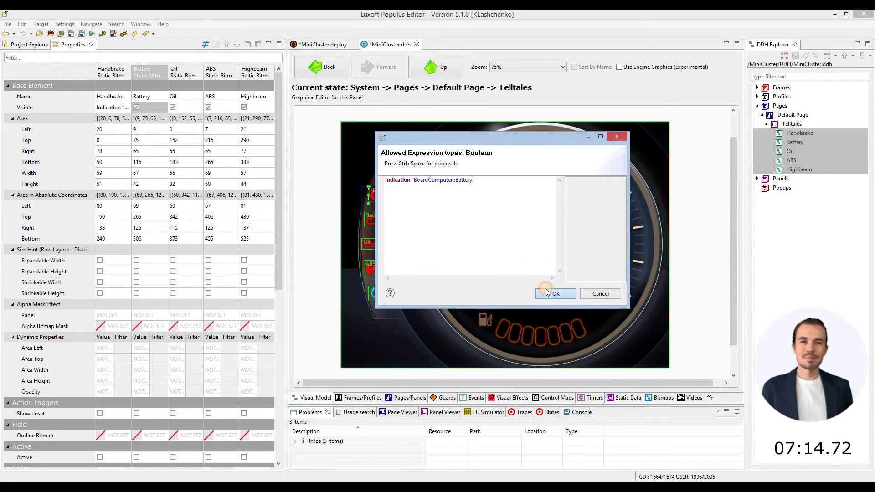
pyautogui.click(548, 292)
# Set the Oil field's visibility to the expression Indication "BoardComputer::Oil".
pyautogui.click(184, 110)
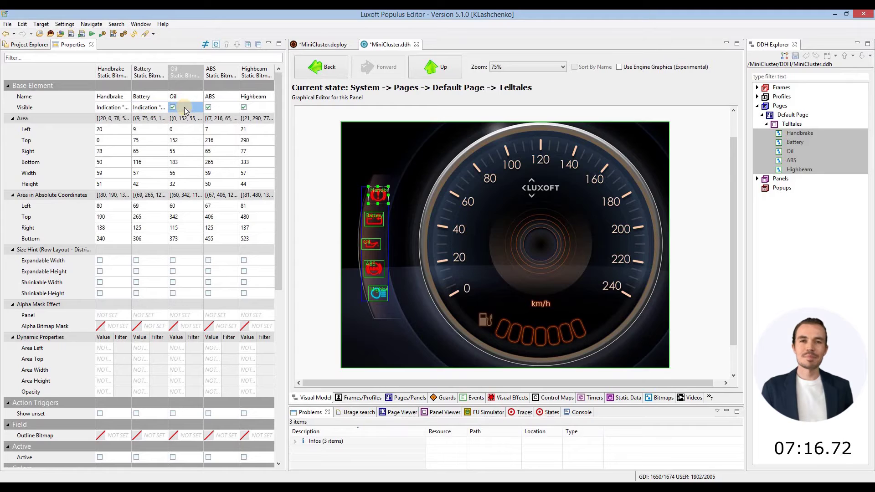
pyautogui.click(185, 110)
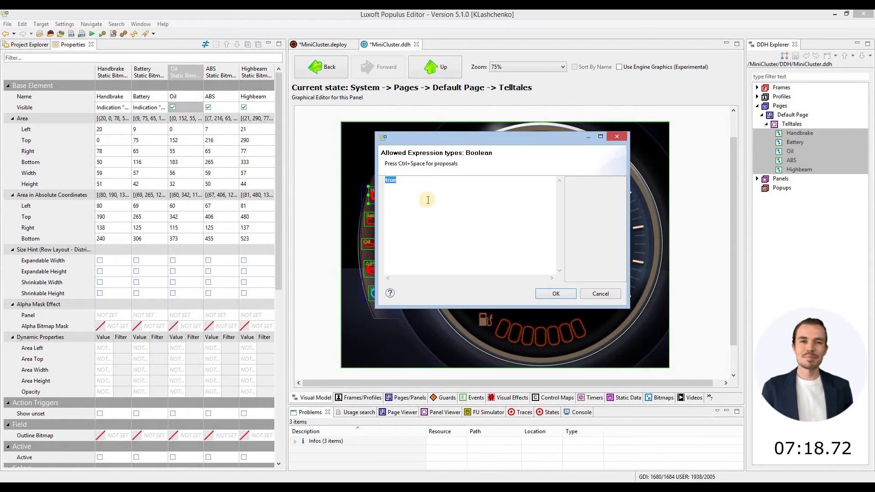
pyautogui.write('Indication')
pyautogui.hotkey('ctrl', 'space')
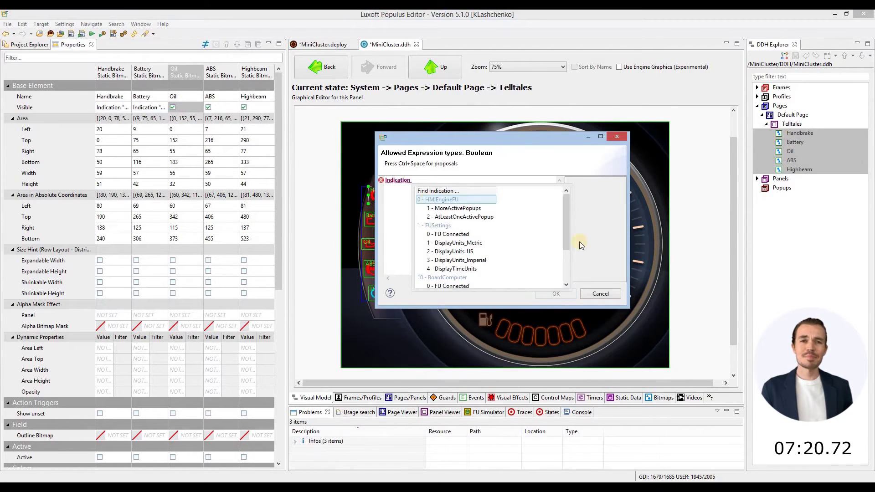
pyautogui.scroll(-3, 567, 226)
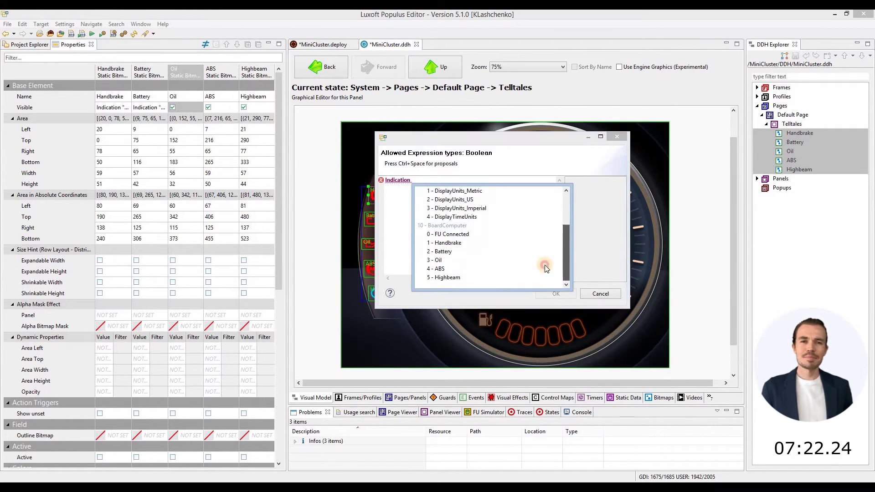
pyautogui.doubleClick(453, 259)
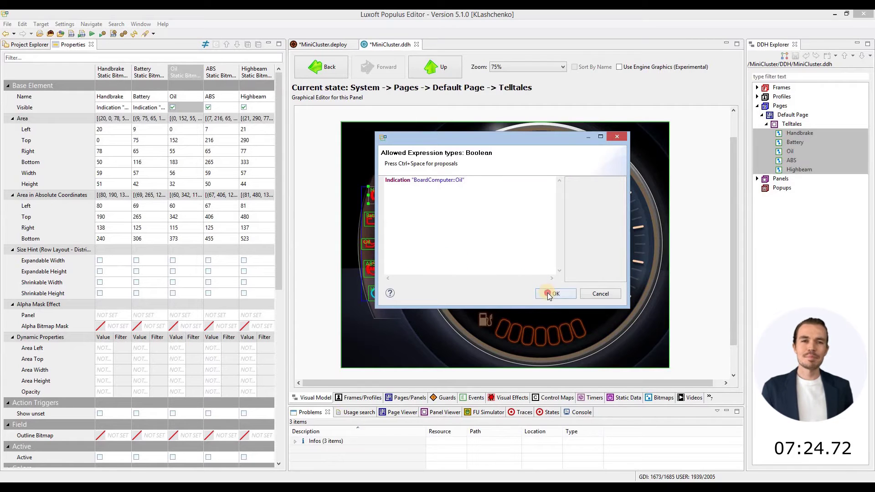
pyautogui.click(549, 294)
# Set the ABS field's visibility to the expression Indication "BoardComputer::ABS".
pyautogui.click(223, 108)
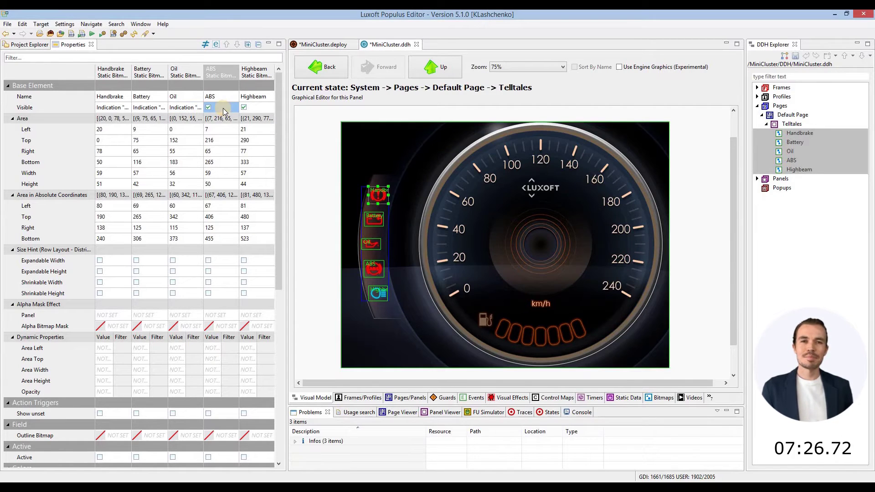
pyautogui.write('In')
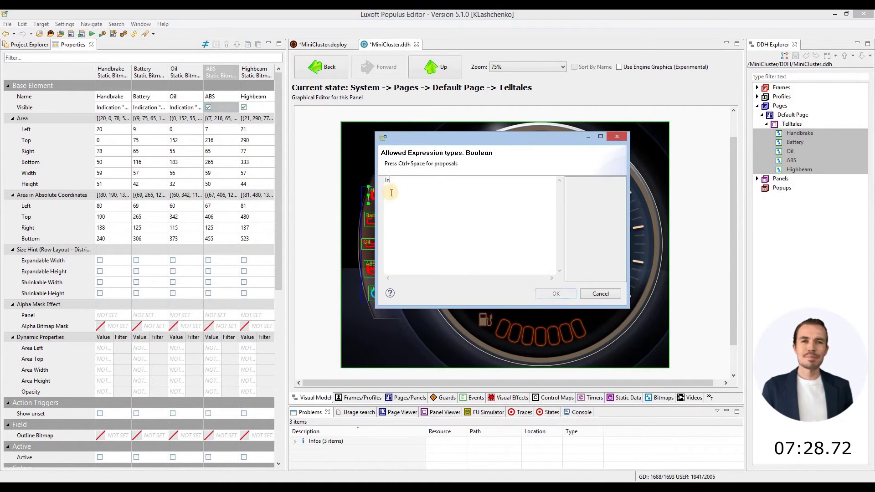
pyautogui.write('dication')
pyautogui.hotkey('ctrl', 'space')
pyautogui.press('Up')
pyautogui.press('Up')
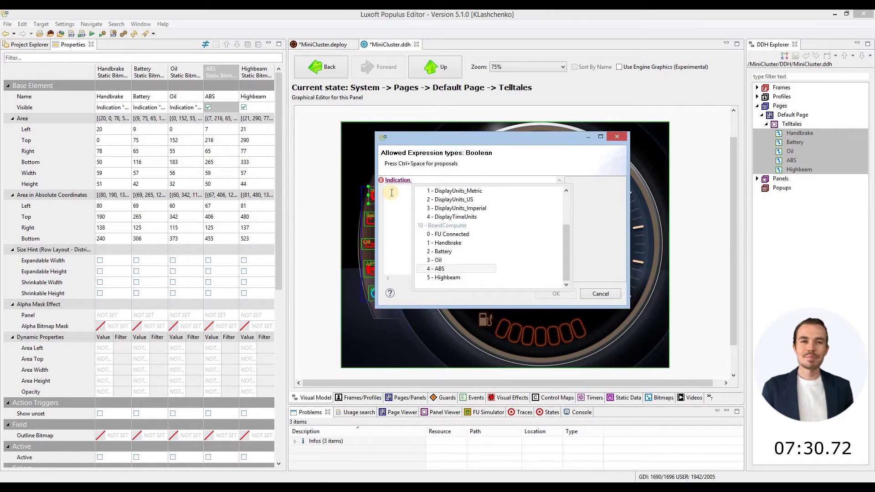
pyautogui.press('Return')
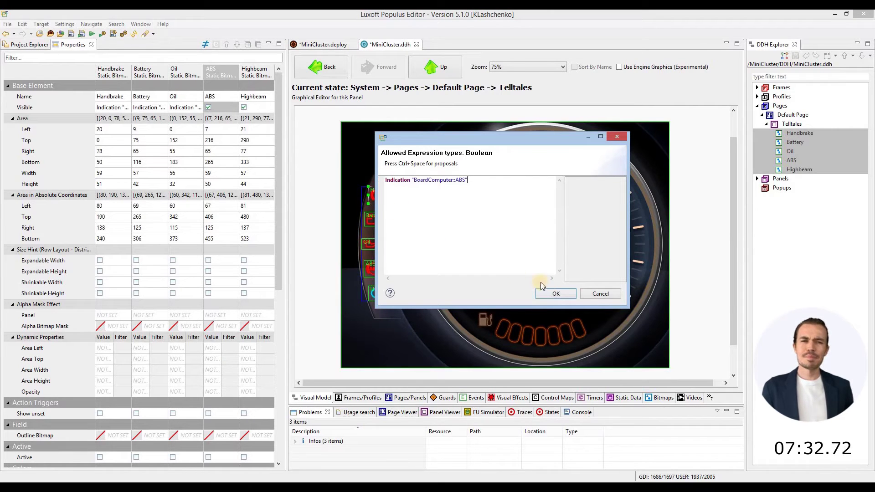
pyautogui.click(554, 294)
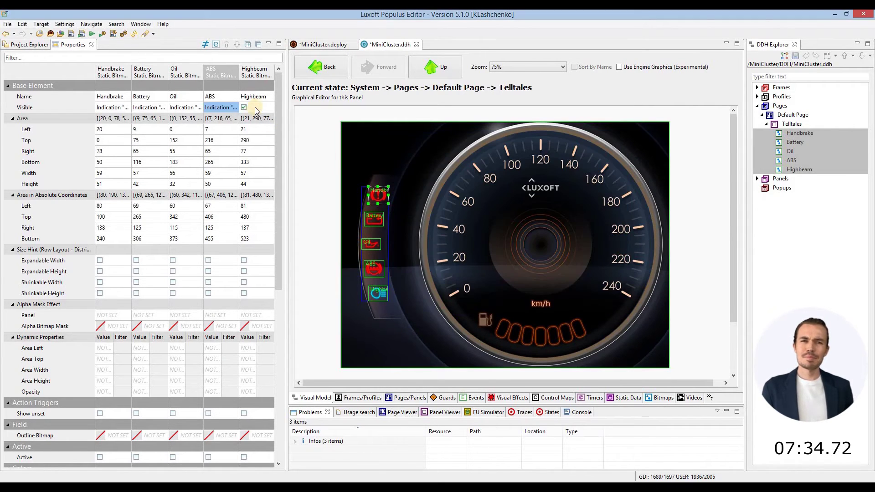
# Set the Highbeam field's visibility to the expression Indication "BoardComputer::Highbeam".
pyautogui.doubleClick(262, 108)
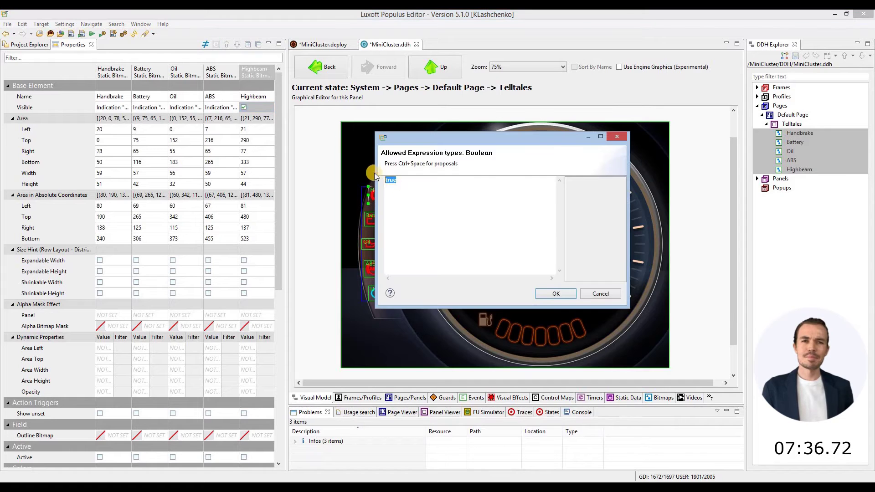
pyautogui.write('Indication')
pyautogui.hotkey('ctrl', 'space')
pyautogui.press('Up')
pyautogui.press('Return')
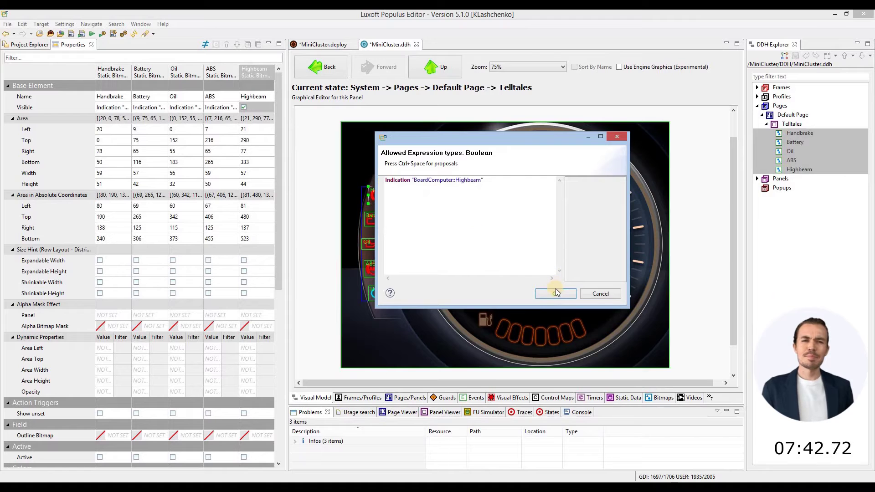
pyautogui.click(556, 294)
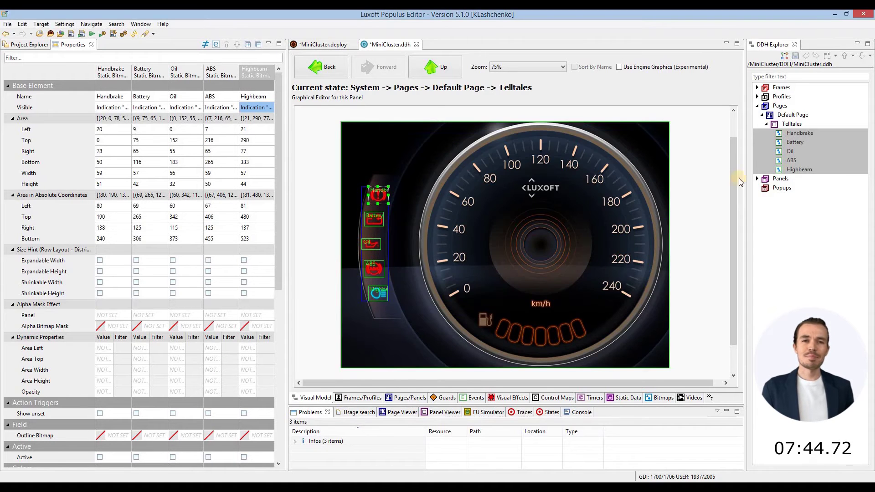
# Create a new panel named Gauges on the Default Page.
pyautogui.click(800, 132)
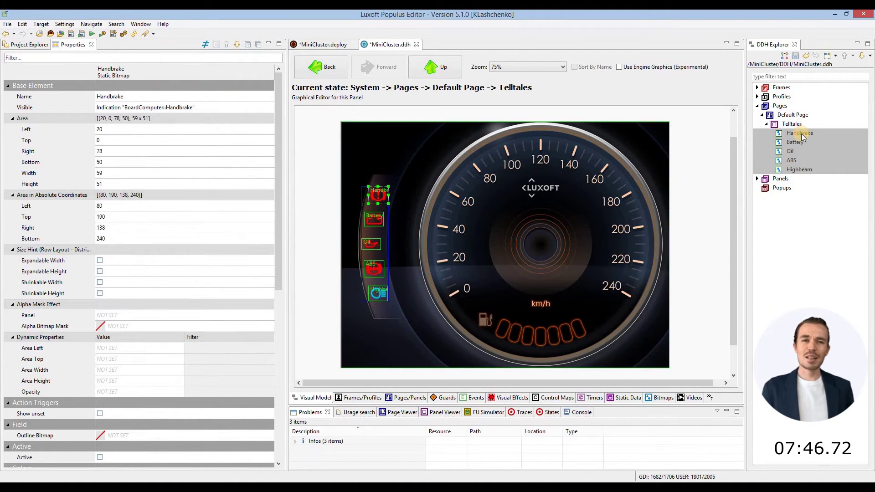
pyautogui.click(785, 118)
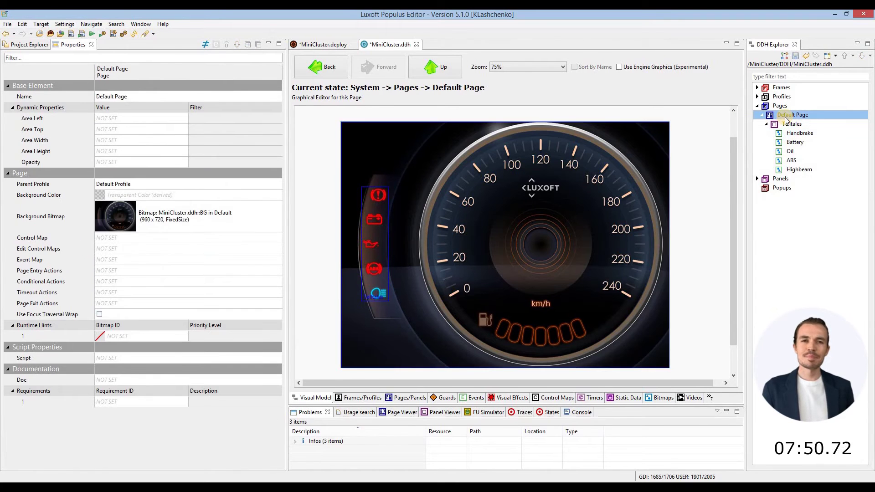
pyautogui.rightClick(785, 116)
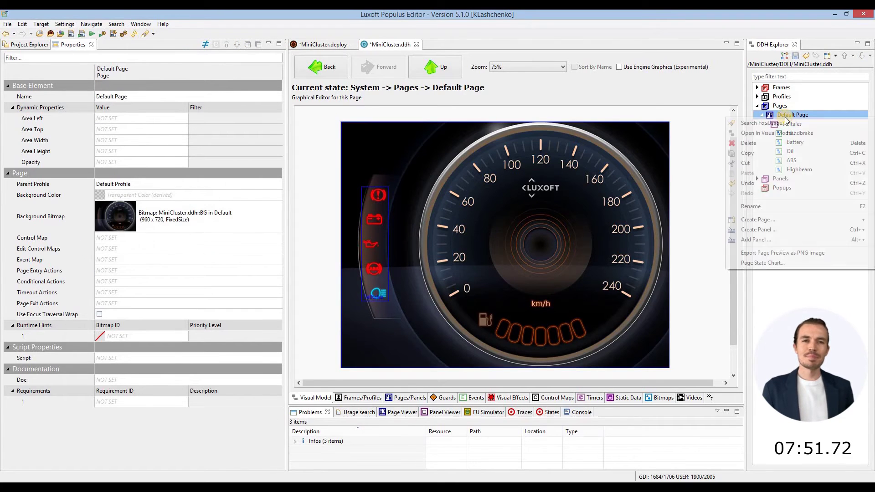
pyautogui.click(781, 230)
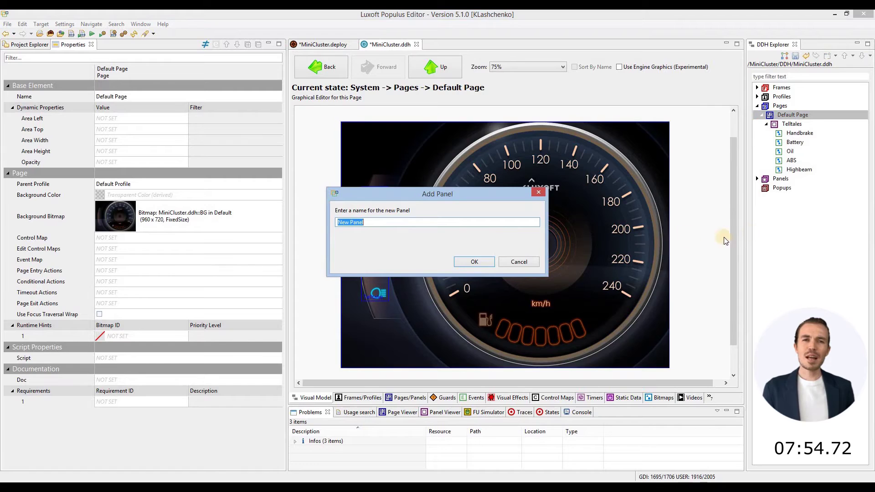
pyautogui.write('Gauges')
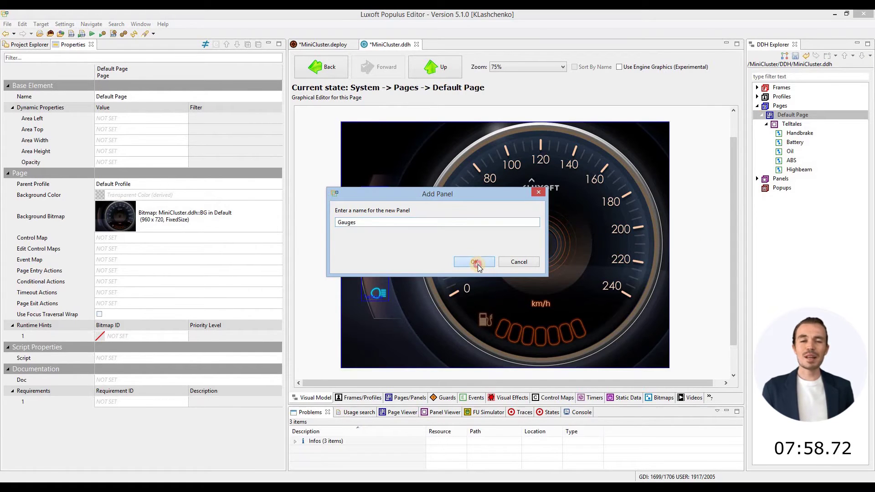
pyautogui.click(476, 263)
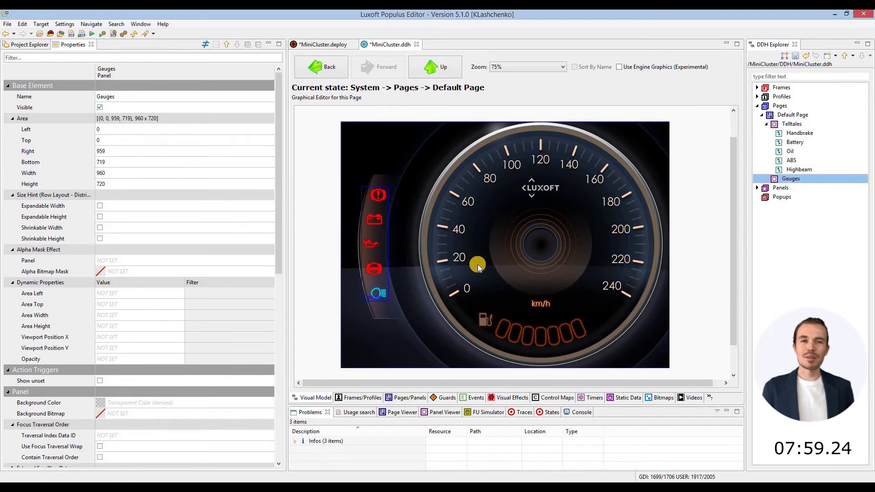
# Add a Graphical Scale Field named Speed to the Gauges panel.
pyautogui.rightClick(792, 181)
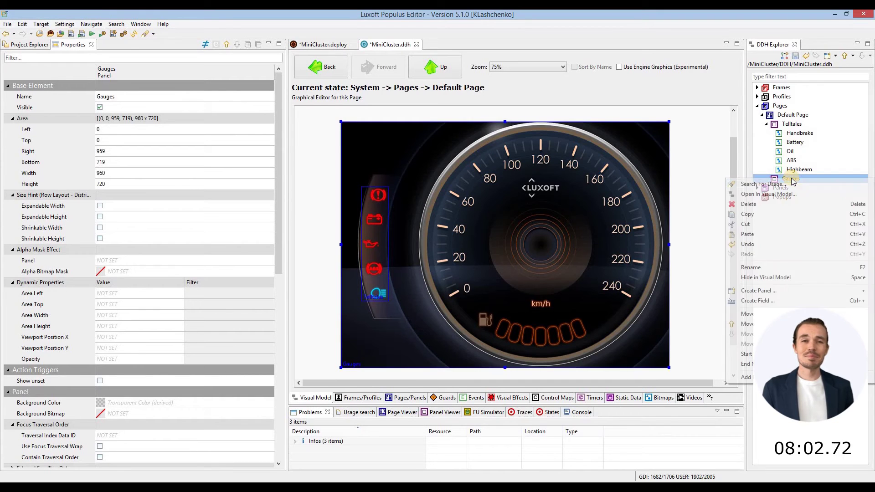
pyautogui.click(770, 302)
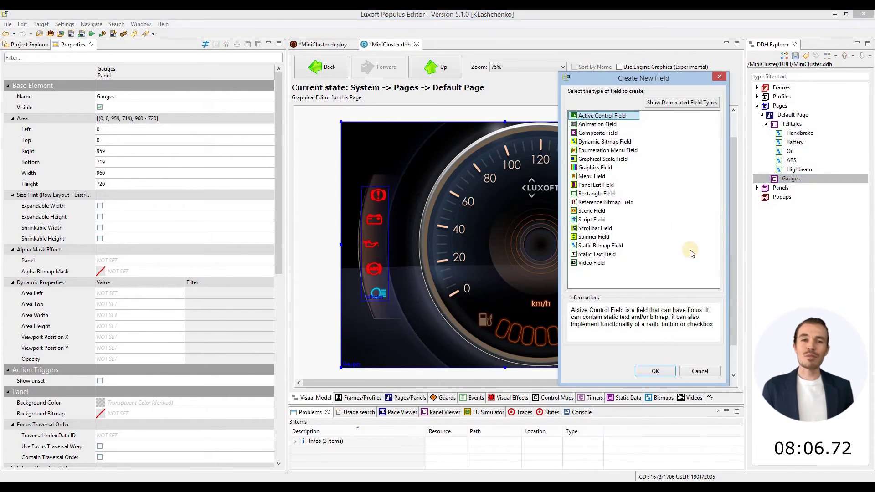
pyautogui.click(604, 161)
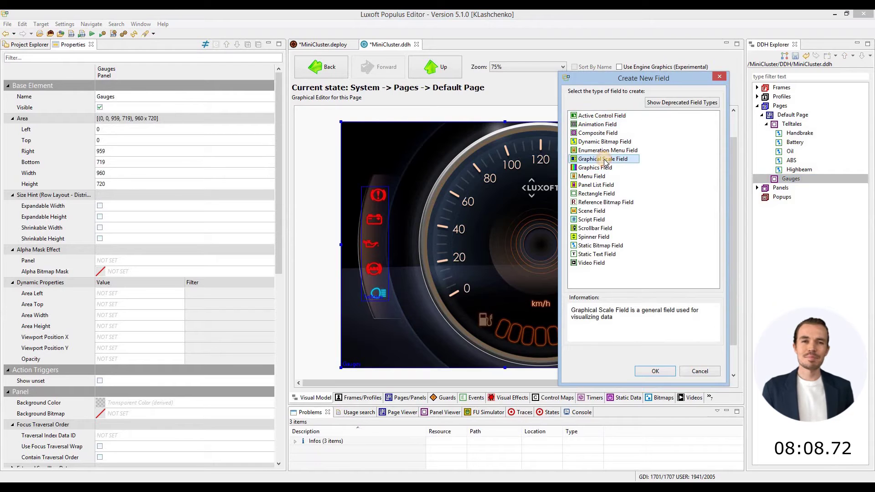
pyautogui.click(655, 372)
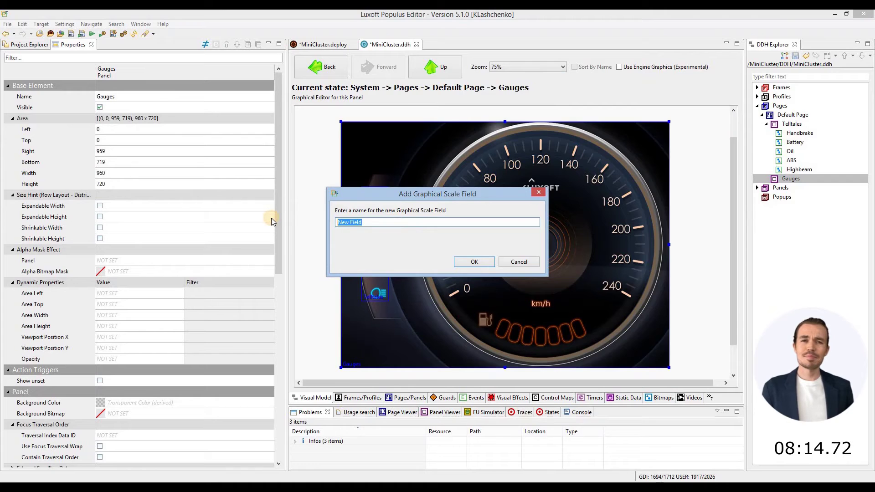
pyautogui.write('Speed')
pyautogui.click(468, 262)
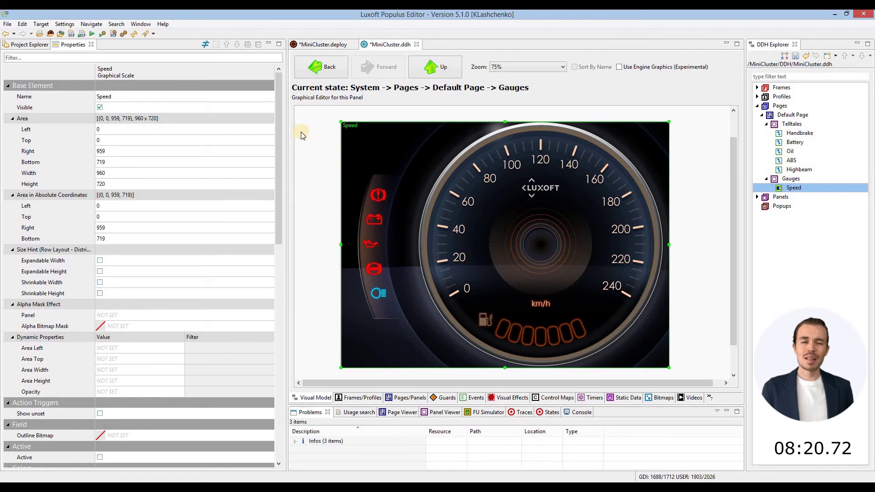
# Set the Speed field's area to left 236, top 7, right 933 and bottom 709.
pyautogui.click(227, 130)
pyautogui.write('236')
pyautogui.press('Return')
pyautogui.write('7')
pyautogui.press('Return')
pyautogui.write('933')
pyautogui.press('Return')
pyautogui.write('709')
pyautogui.press('Return')
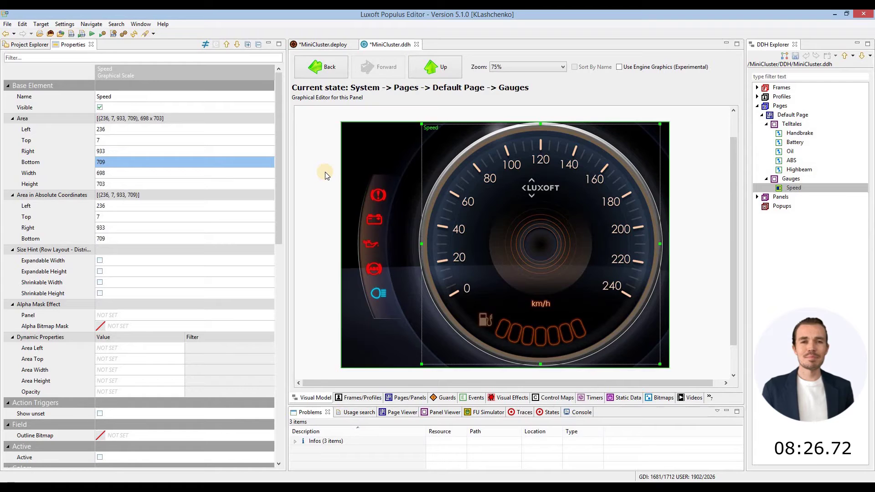
# Assign the BoardComputer dynamic data Current Vehicle Speed as the Speed field's scale data.
pyautogui.moveTo(280, 184); pyautogui.dragTo(272, 395)
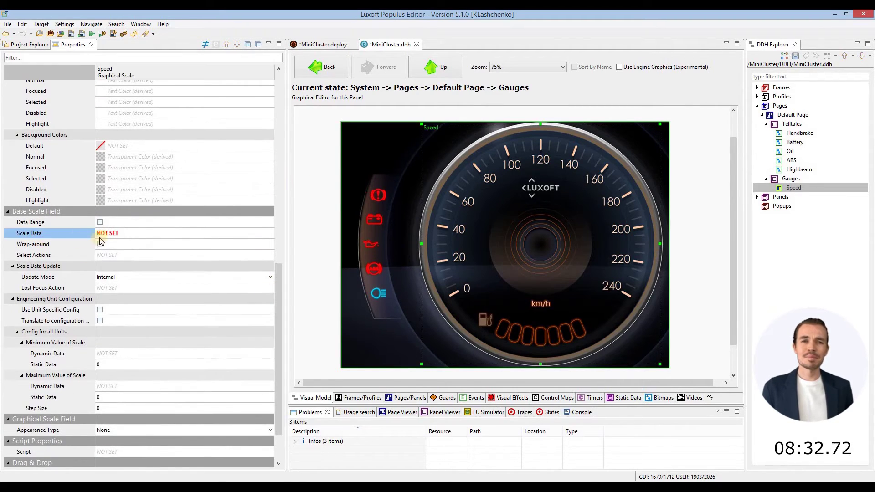
pyautogui.click(125, 235)
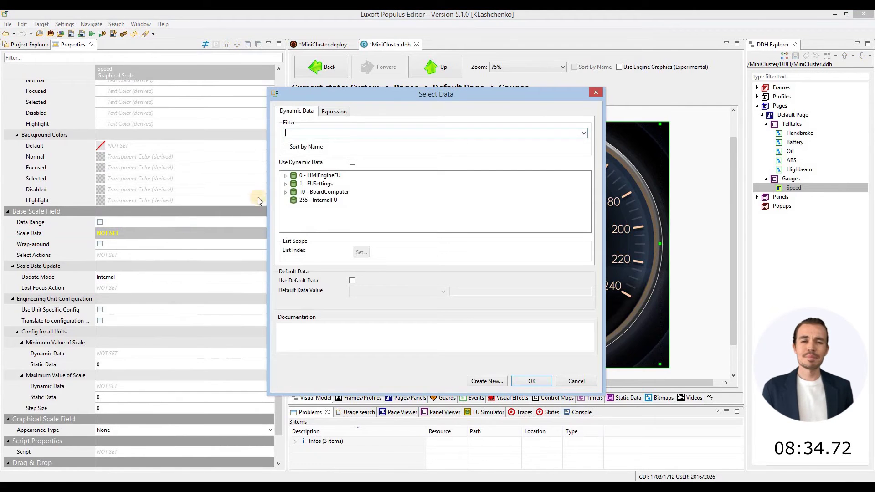
pyautogui.click(286, 192)
pyautogui.click(325, 200)
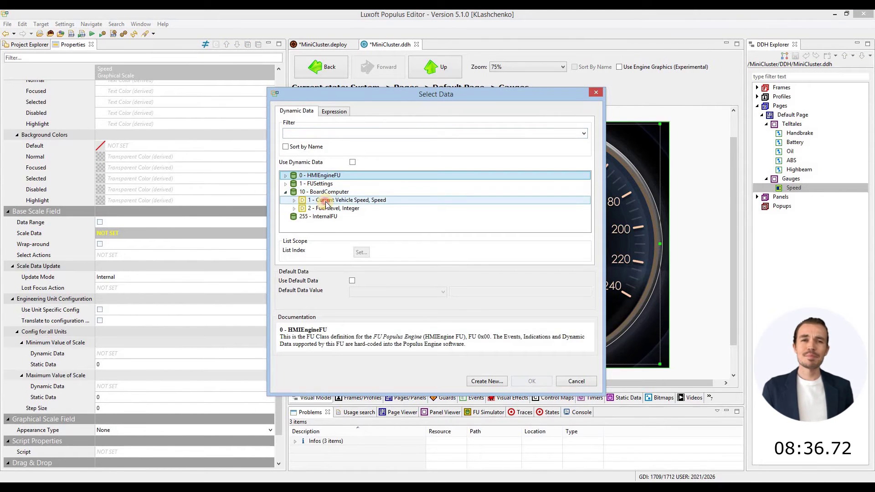
pyautogui.click(533, 382)
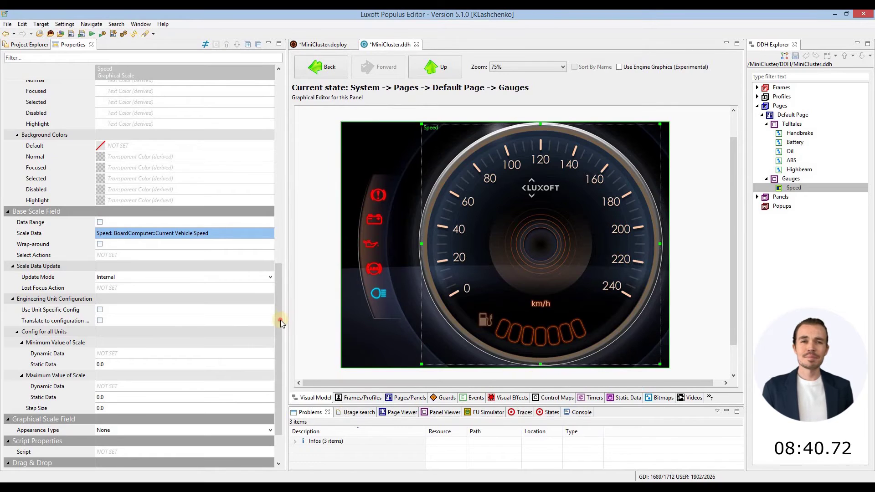
# Set the static maximum value of the Speed field's scale to 240.
pyautogui.moveTo(280, 320); pyautogui.dragTo(280, 370)
pyautogui.click(54, 289)
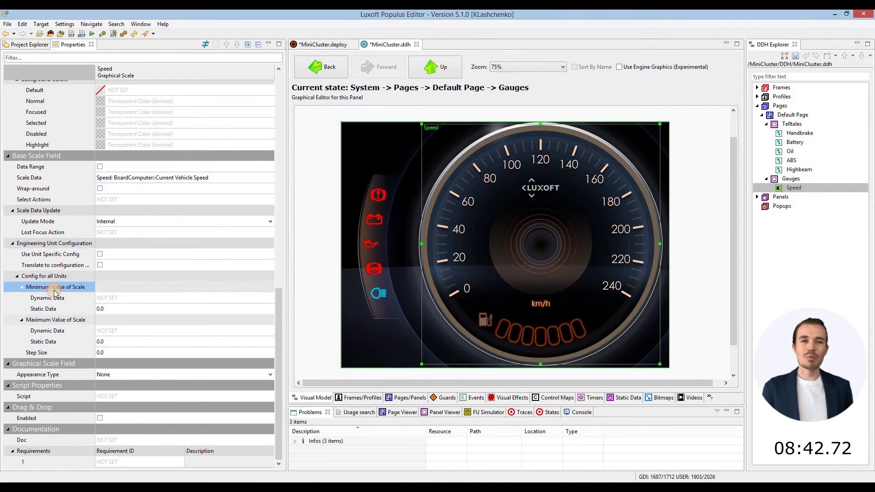
pyautogui.click(64, 322)
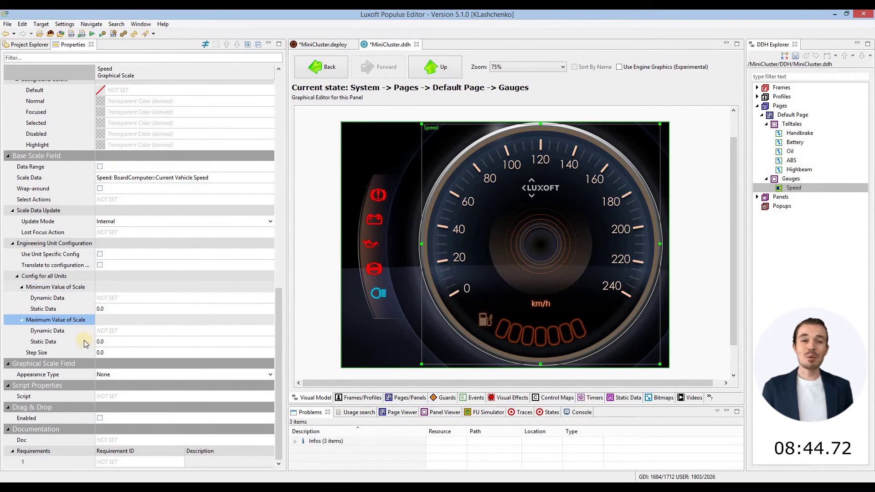
pyautogui.click(117, 343)
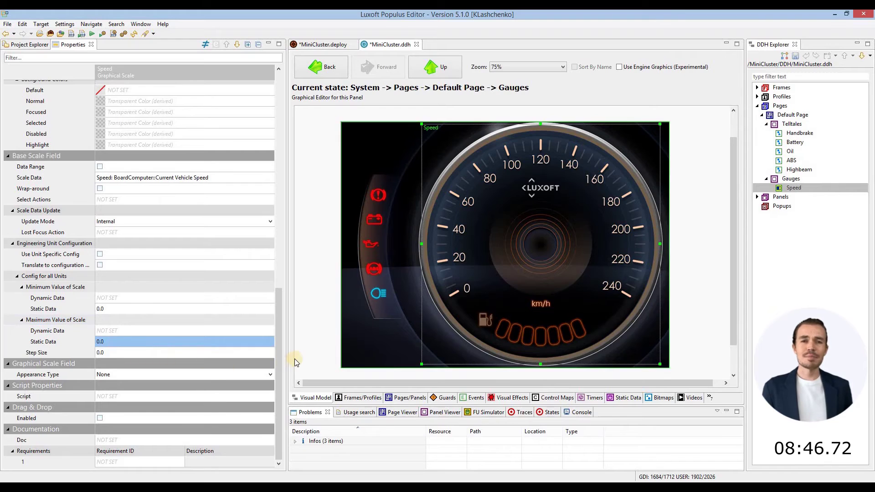
pyautogui.write('240')
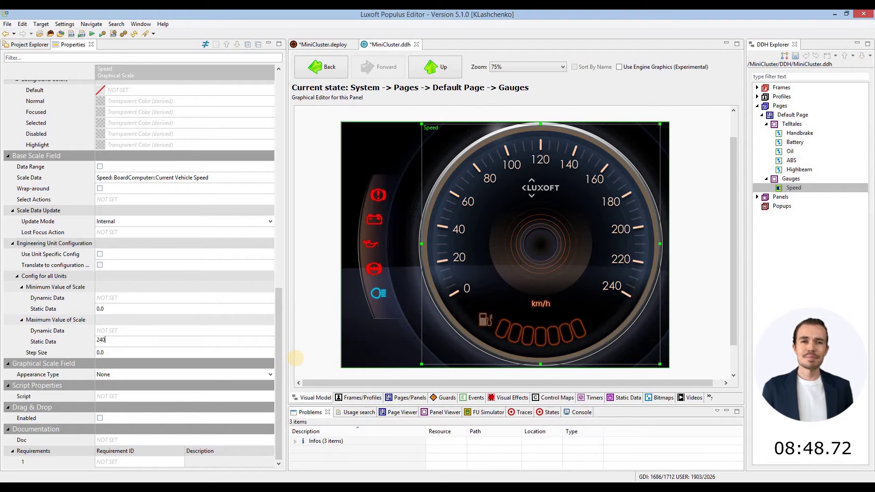
pyautogui.press('Return')
pyautogui.click(117, 360)
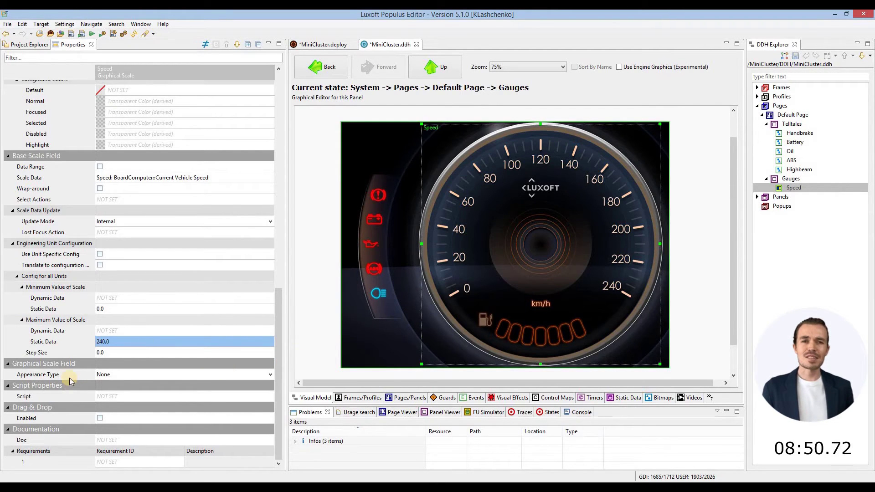
# Set the Speed field's appearance type to Gauge.
pyautogui.click(92, 375)
pyautogui.click(141, 377)
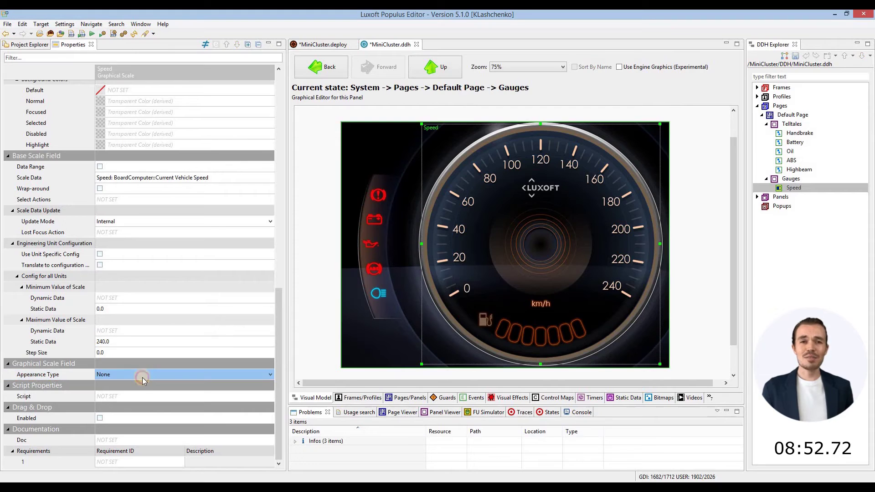
pyautogui.click(137, 397)
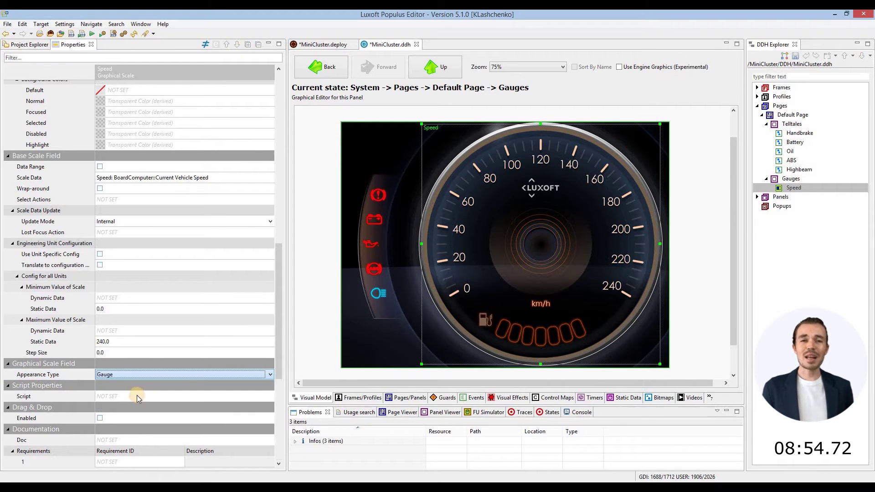
# Apply a PIDRegulator animation filter with its default values to the Speed gauge.
pyautogui.moveTo(281, 346); pyautogui.dragTo(280, 426)
pyautogui.click(41, 156)
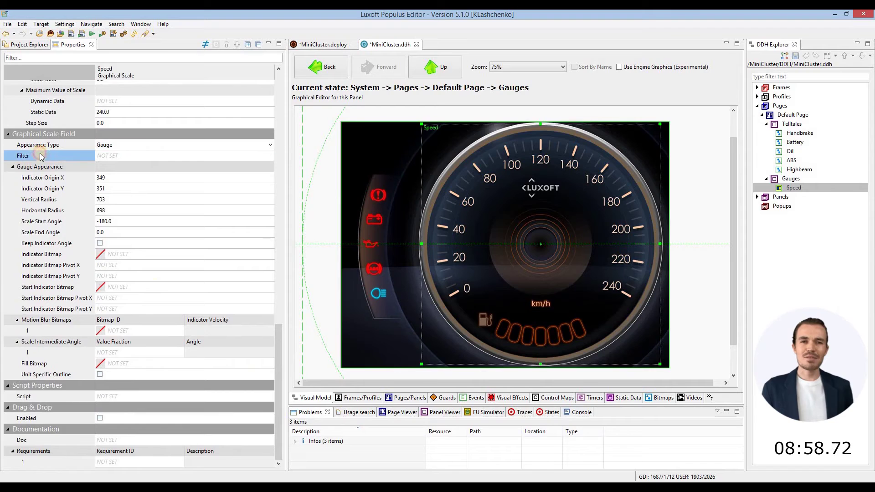
pyautogui.click(125, 155)
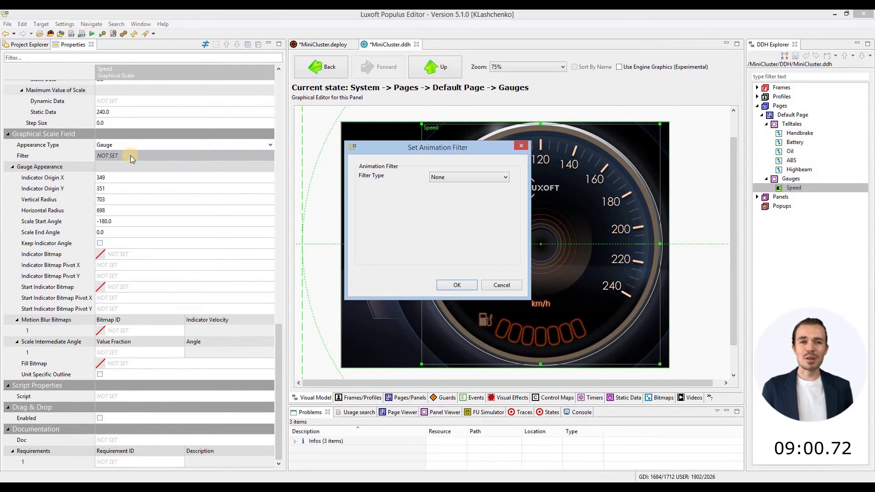
pyautogui.click(448, 179)
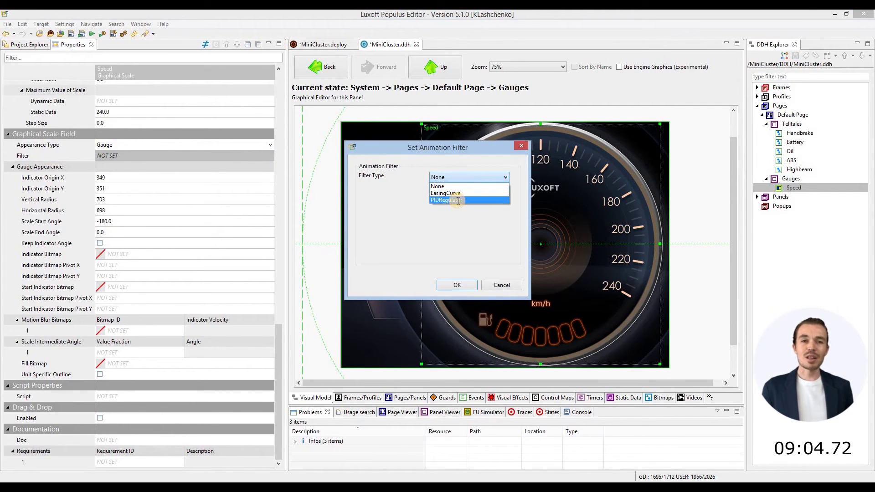
pyautogui.click(458, 201)
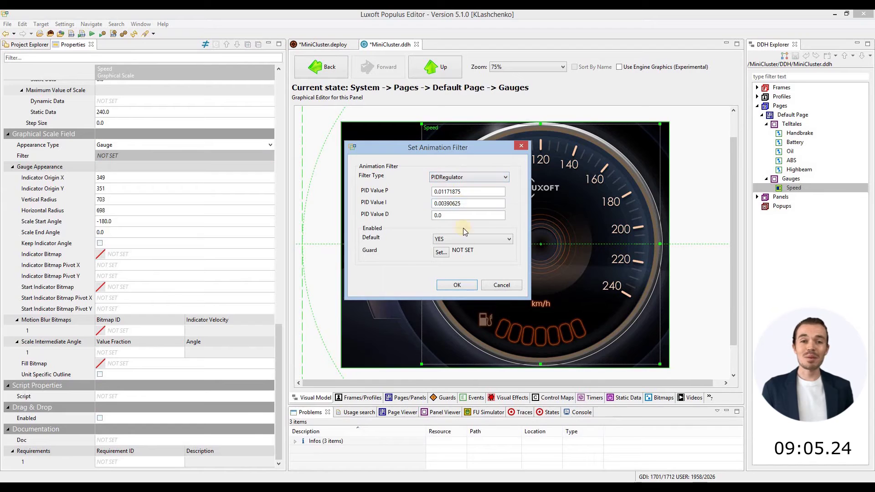
pyautogui.click(457, 285)
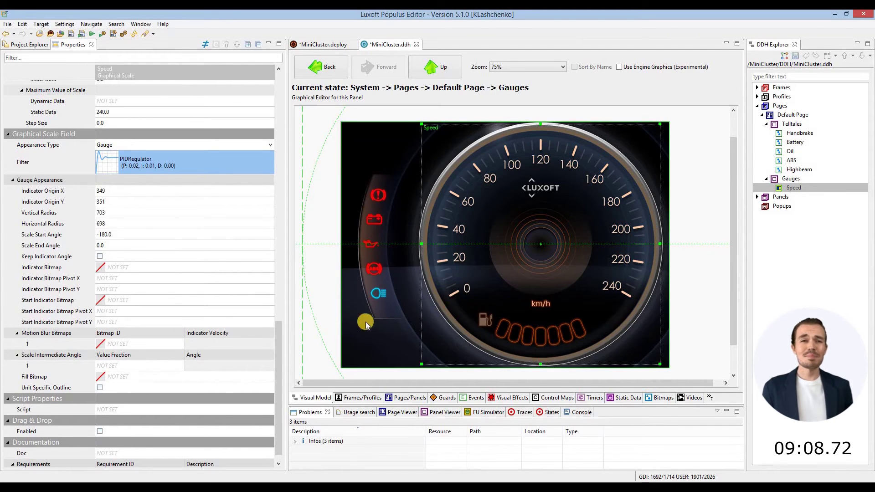
# Assign the Indicator bitmap as the Speed gauge's indicator bitmap.
pyautogui.click(187, 269)
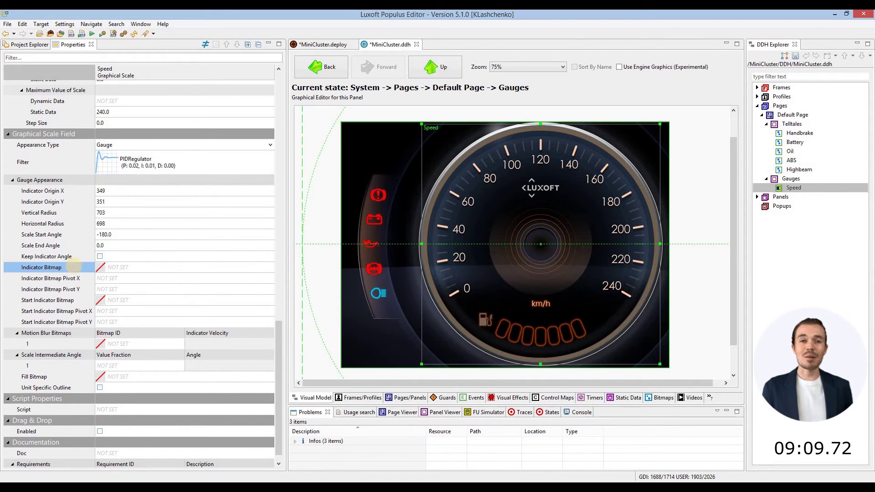
pyautogui.click(138, 267)
pyautogui.click(146, 266)
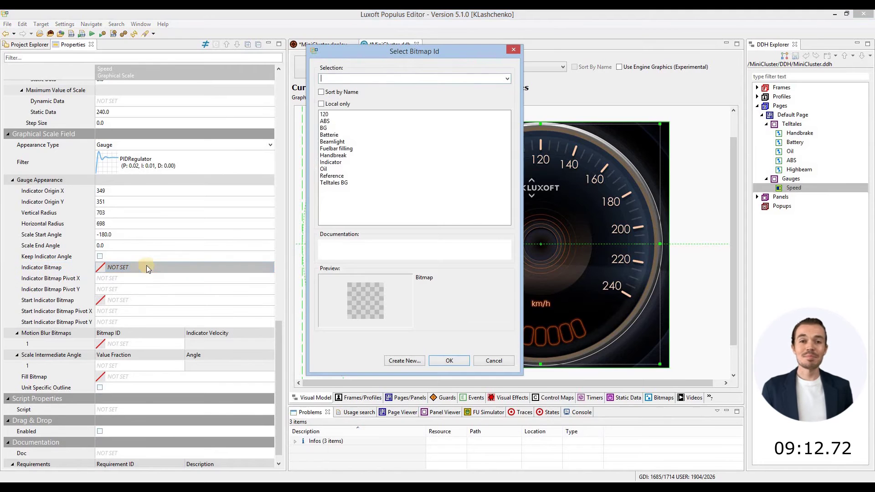
pyautogui.click(344, 162)
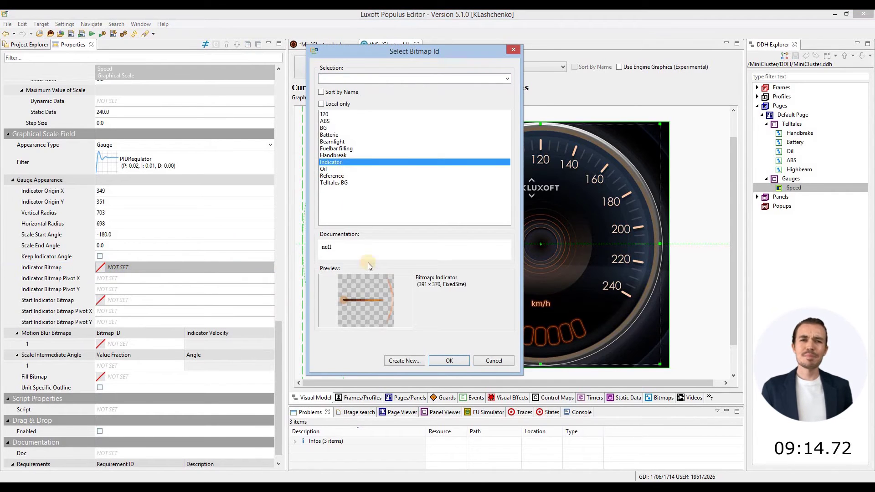
pyautogui.click(444, 361)
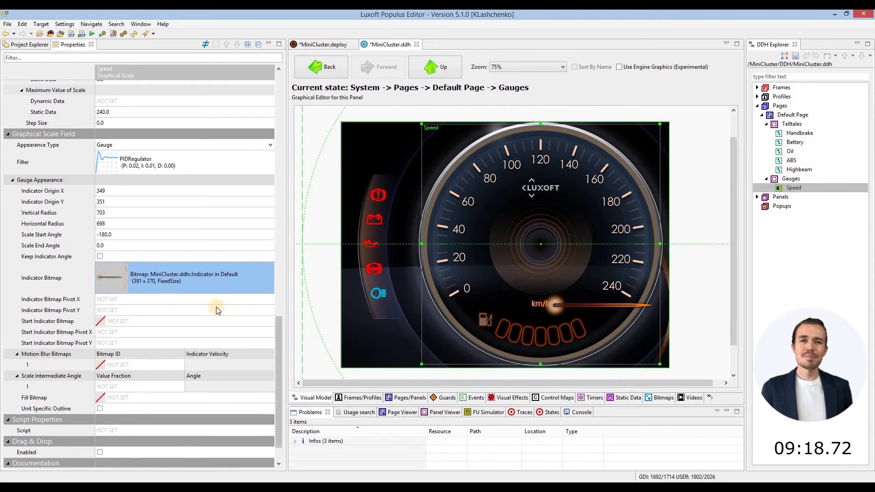
# Set the Speed gauge's indicator bitmap pivot to X 42 and Y 178.
pyautogui.click(156, 300)
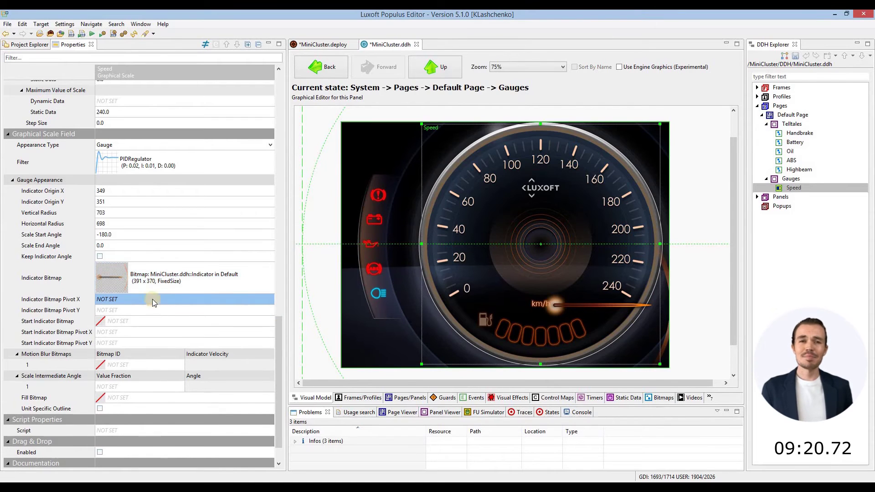
pyautogui.write('-')
pyautogui.press('Return')
pyautogui.press('Down')
pyautogui.write('178')
pyautogui.press('Return')
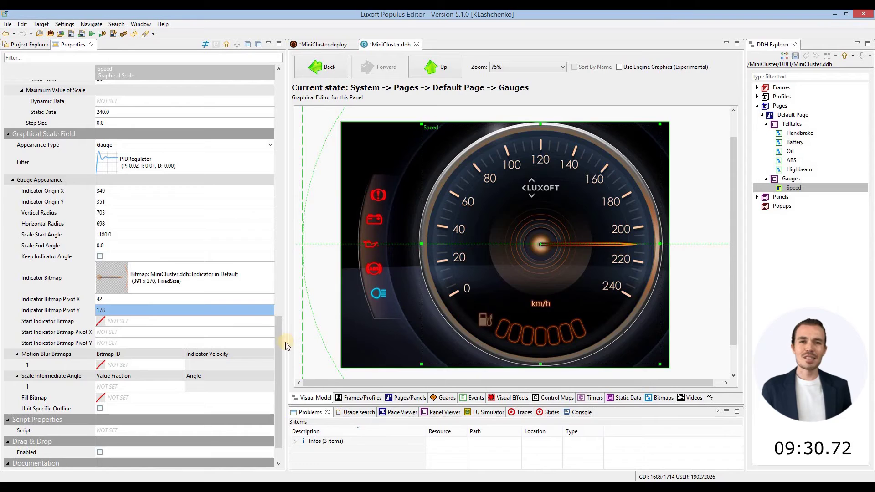
# Set the Speed gauge's scale start angle to -210 and its scale end angle to 30.
pyautogui.click(122, 234)
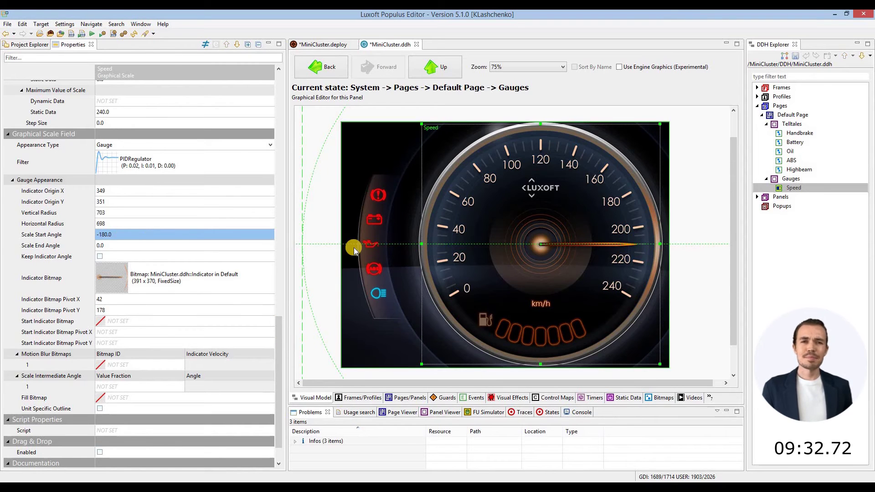
pyautogui.write('-210')
pyautogui.press('Tab')
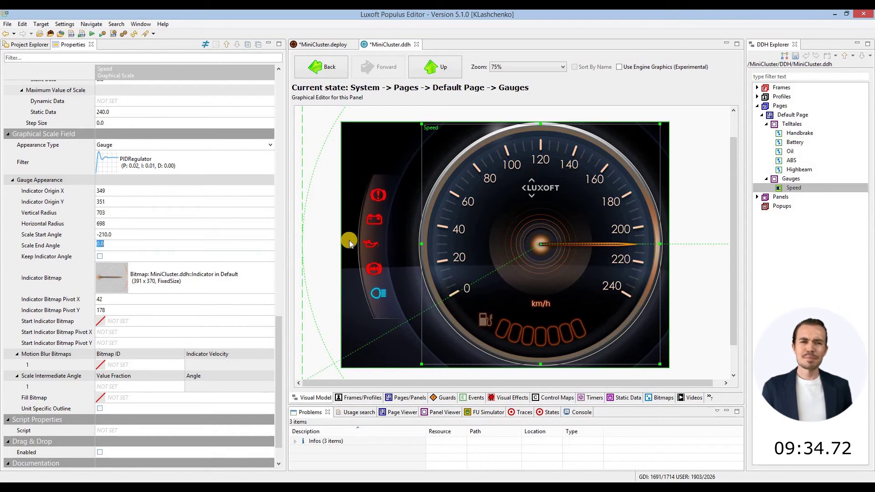
pyautogui.press('Return')
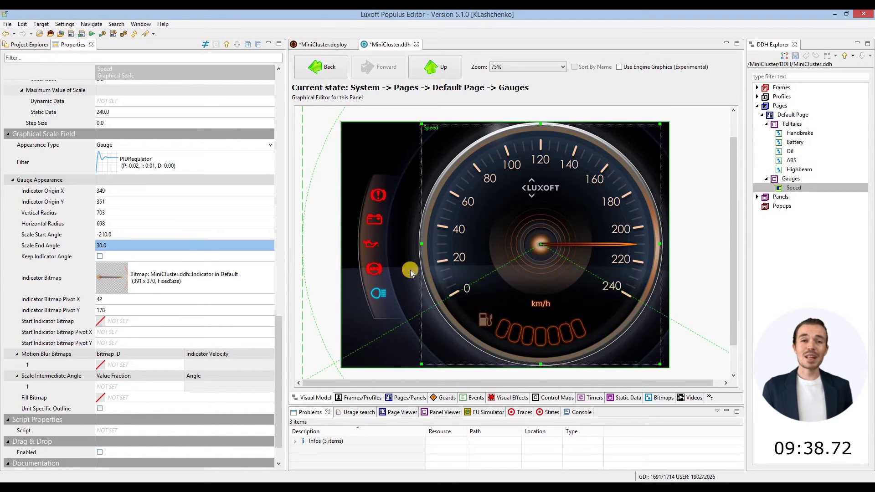
# Create a Graphical Scale Field named Fuel in the Gauges panel.
pyautogui.click(793, 179)
pyautogui.rightClick(795, 180)
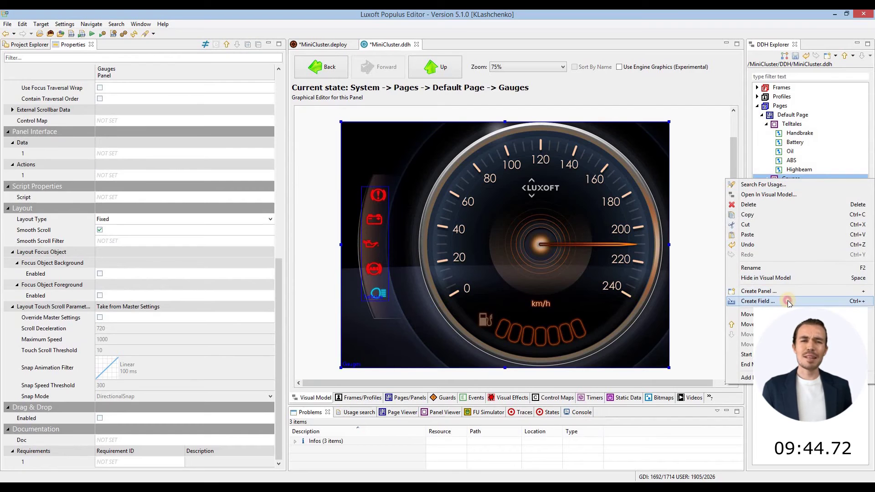
pyautogui.click(789, 303)
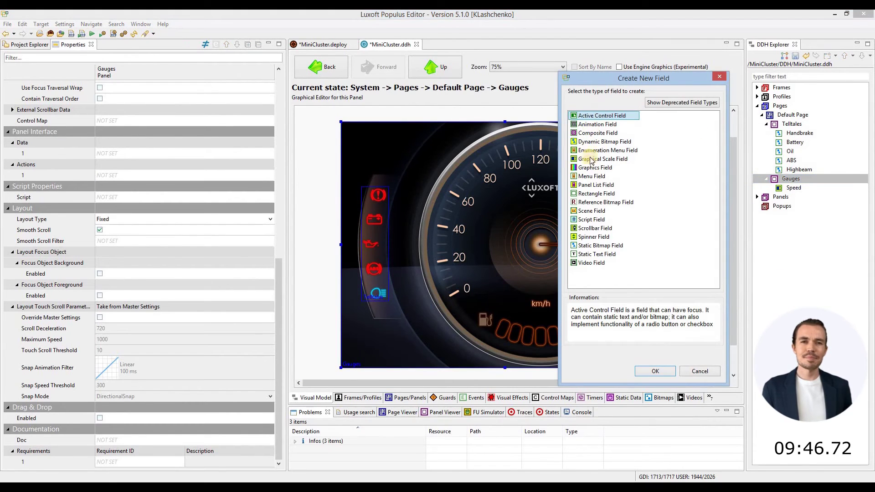
pyautogui.click(588, 161)
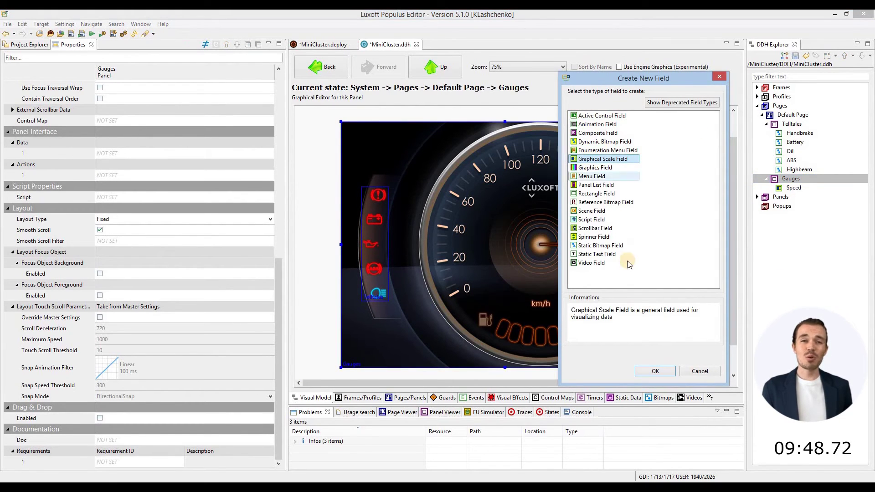
pyautogui.click(642, 371)
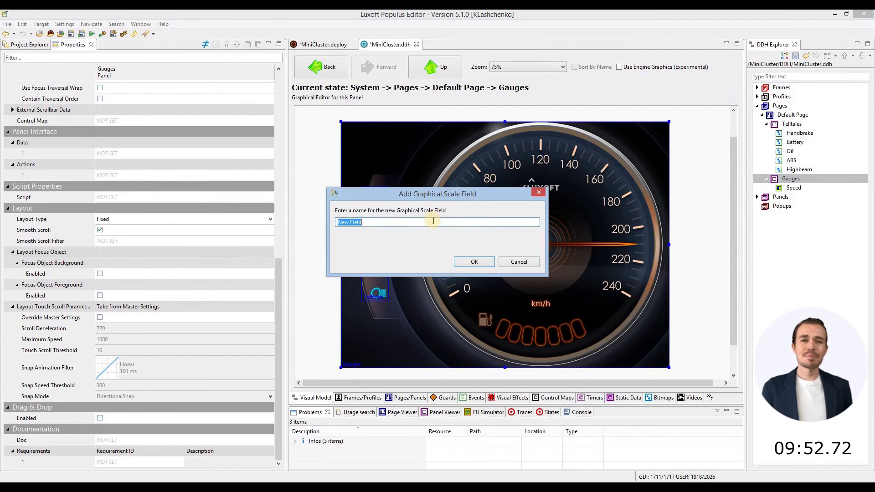
pyautogui.click(474, 261)
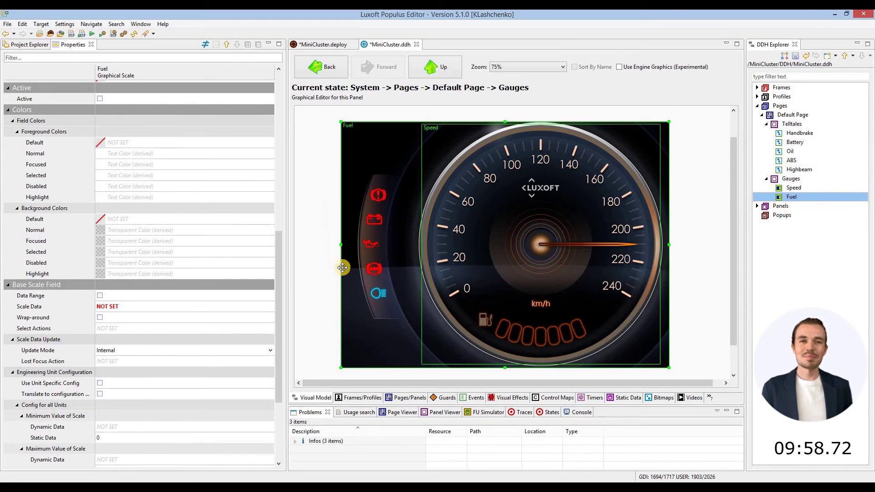
# Set the Fuel field's area to left 272, top 56, right 872 and bottom 656.
pyautogui.moveTo(280, 293); pyautogui.dragTo(274, 164)
pyautogui.click(275, 164)
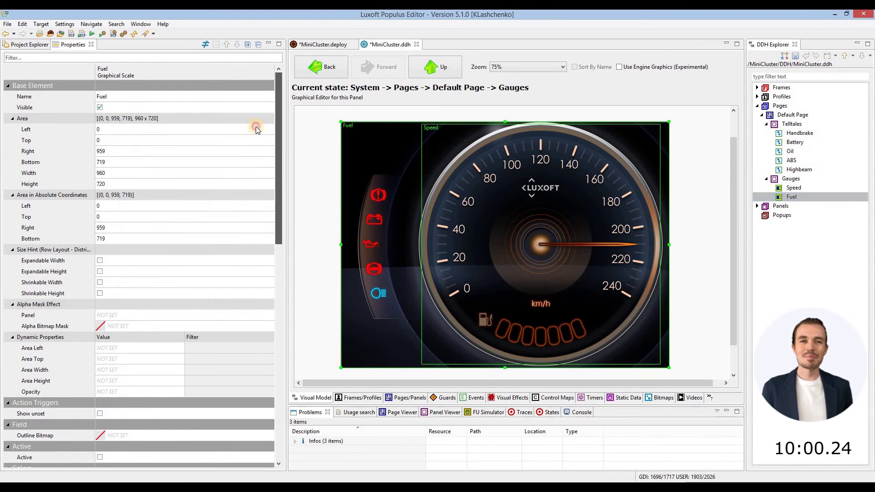
pyautogui.click(161, 129)
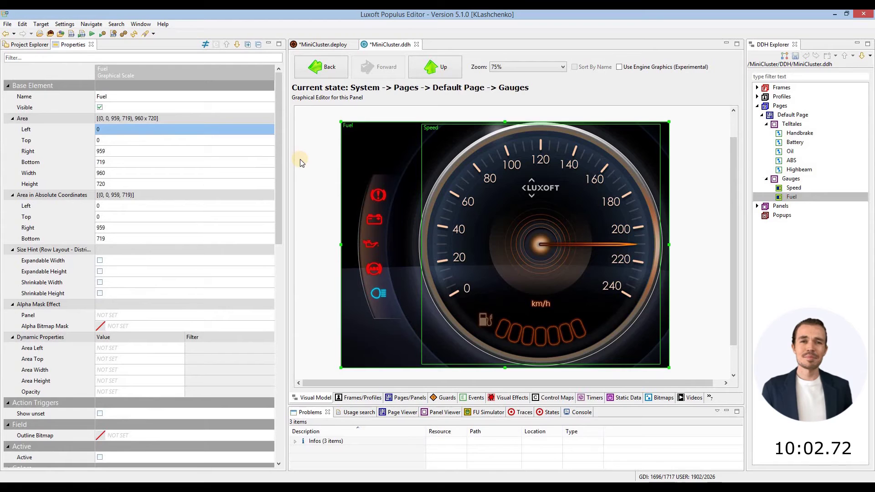
pyautogui.write('272')
pyautogui.press('Down')
pyautogui.write('56')
pyautogui.press('Down')
pyautogui.write('872')
pyautogui.press('Down')
pyautogui.write('656')
pyautogui.press('Return')
# Bind the Fuel field's scale data to the BoardComputer Fuel Level integer.
pyautogui.moveTo(280, 171); pyautogui.dragTo(277, 360)
pyautogui.click(45, 278)
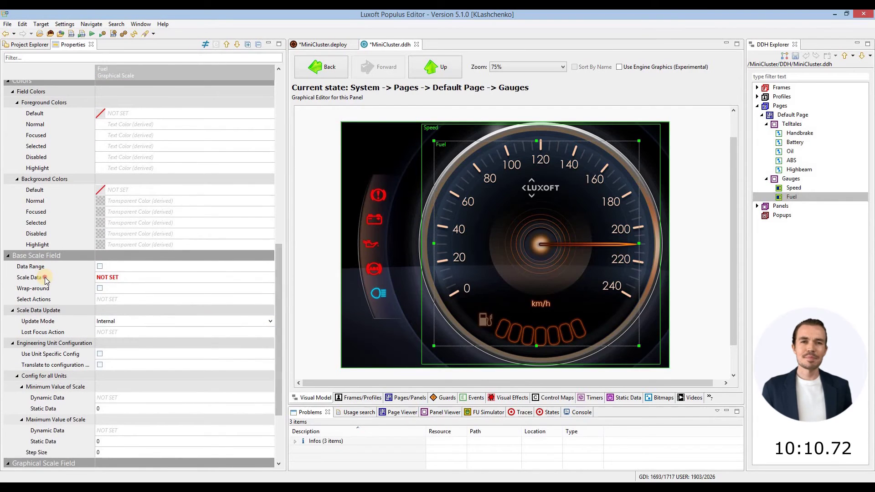
pyautogui.click(136, 278)
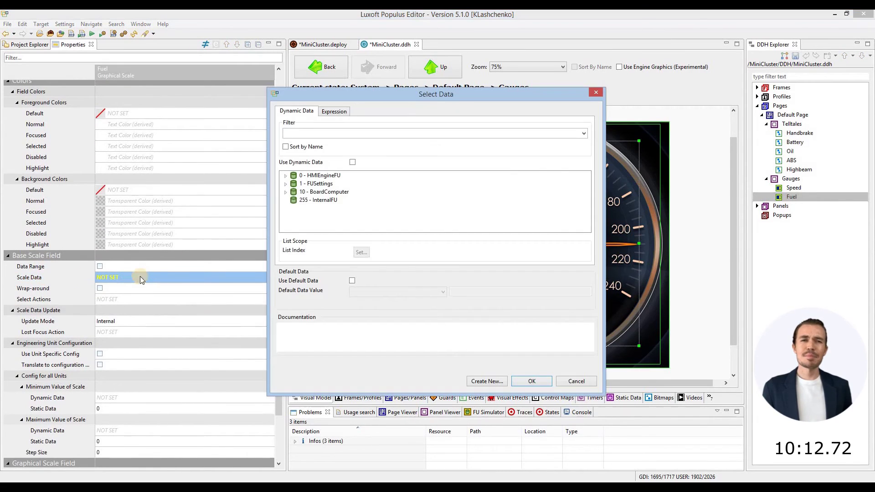
pyautogui.click(286, 192)
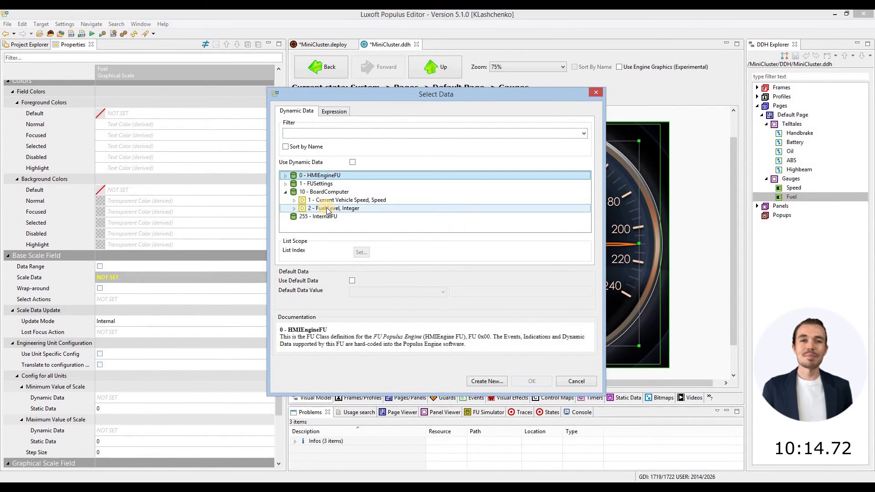
pyautogui.click(328, 209)
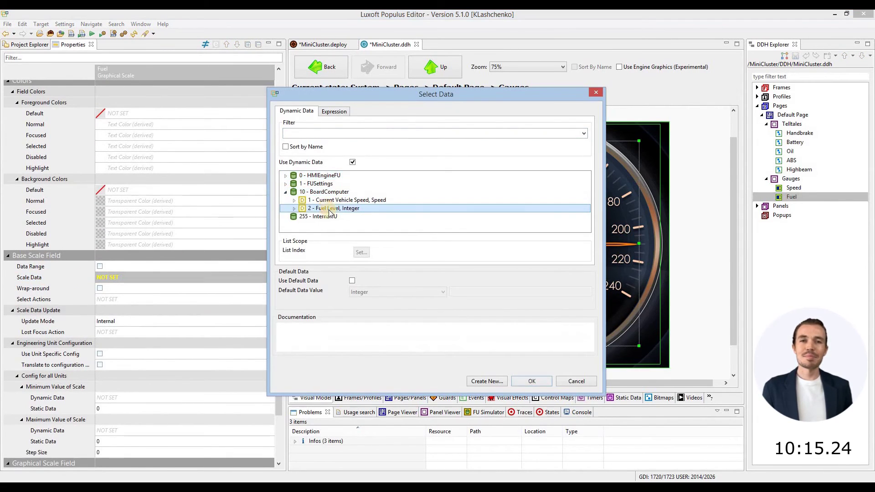
pyautogui.click(536, 382)
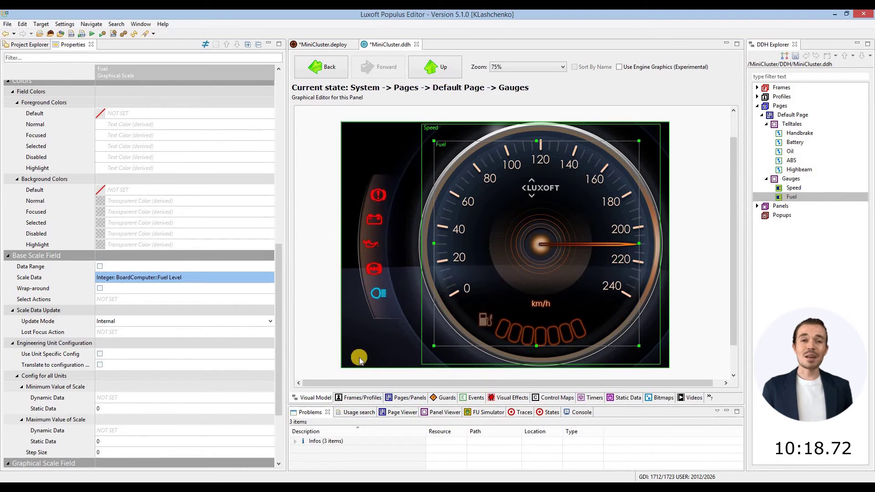
# Set the static maximum value of the Fuel field's scale to 100.
pyautogui.moveTo(278, 338); pyautogui.dragTo(278, 339)
pyautogui.scroll(-2, 283, 396)
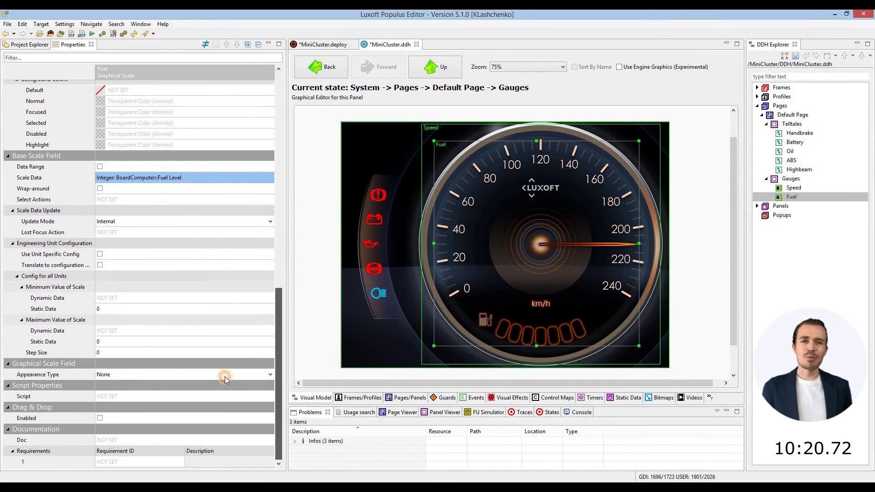
pyautogui.click(63, 290)
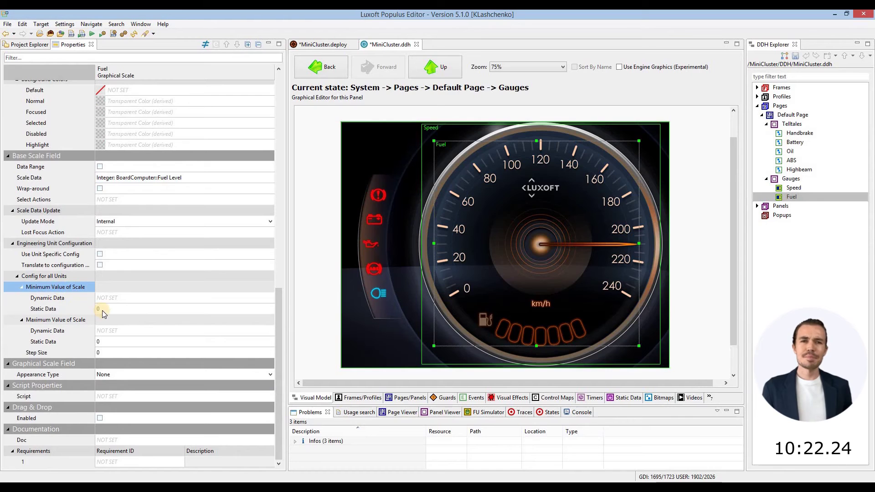
pyautogui.click(80, 321)
pyautogui.click(110, 342)
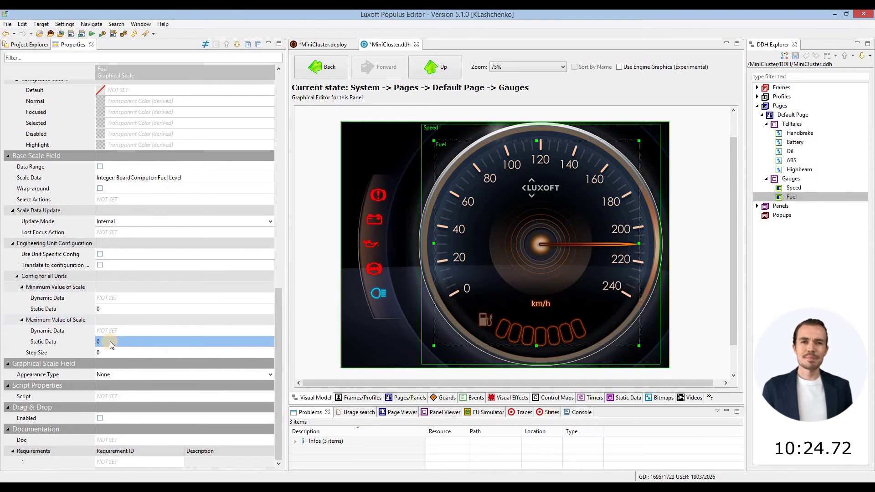
pyautogui.write('100')
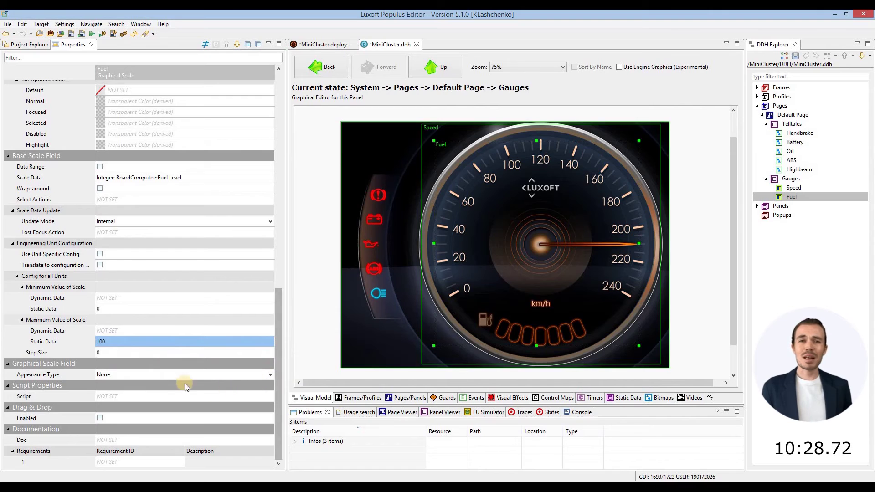
# Set the Fuel field's appearance type to Gauge.
pyautogui.click(37, 375)
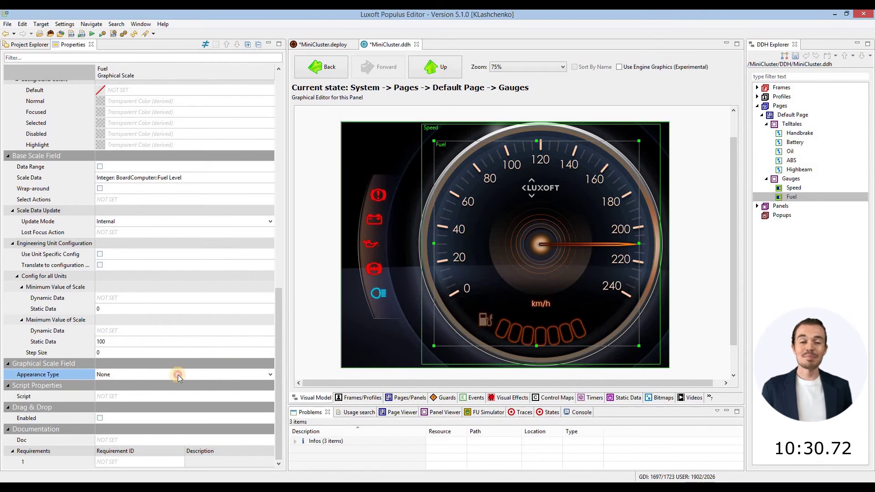
pyautogui.click(177, 375)
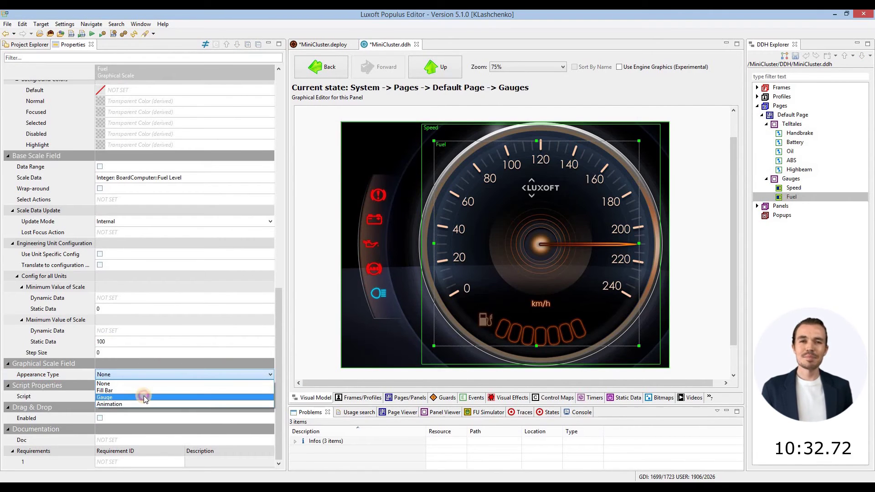
pyautogui.click(143, 397)
# Set the Fuel gauge's scale start angle to -245 and its scale end angle to -300.
pyautogui.moveTo(280, 367); pyautogui.dragTo(276, 429)
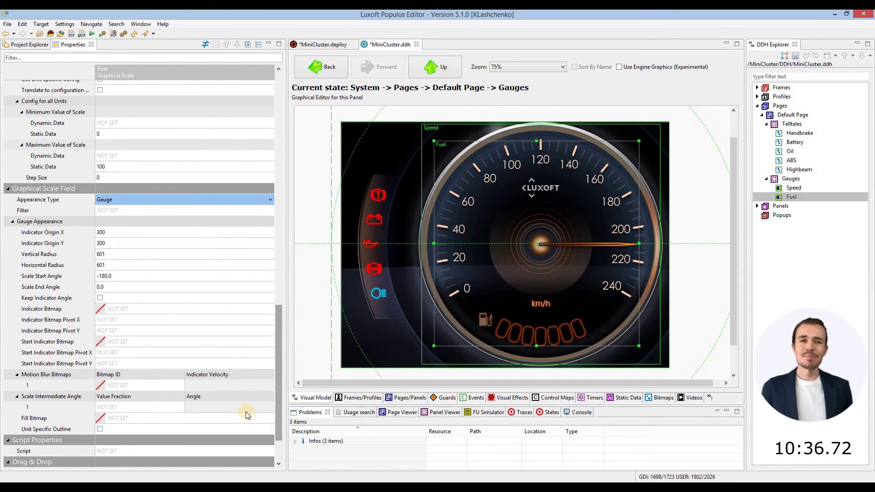
pyautogui.click(122, 276)
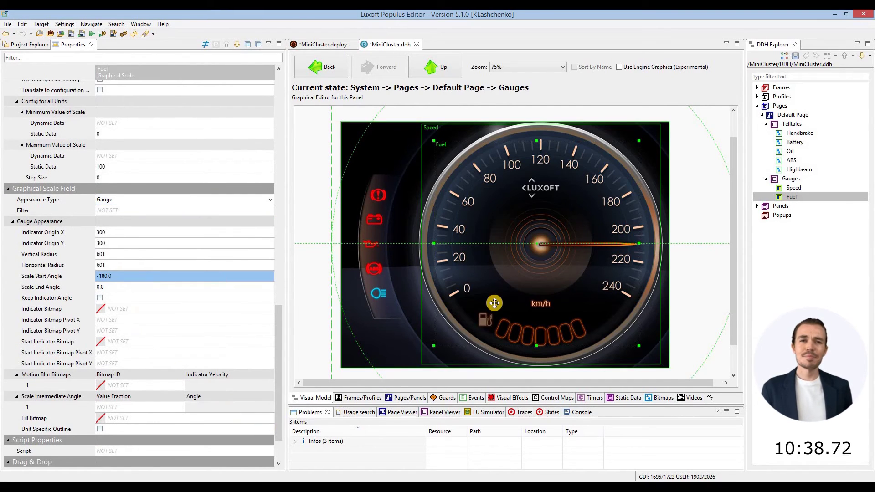
pyautogui.write('-245')
pyautogui.press('Tab')
pyautogui.write('-300')
pyautogui.press('Return')
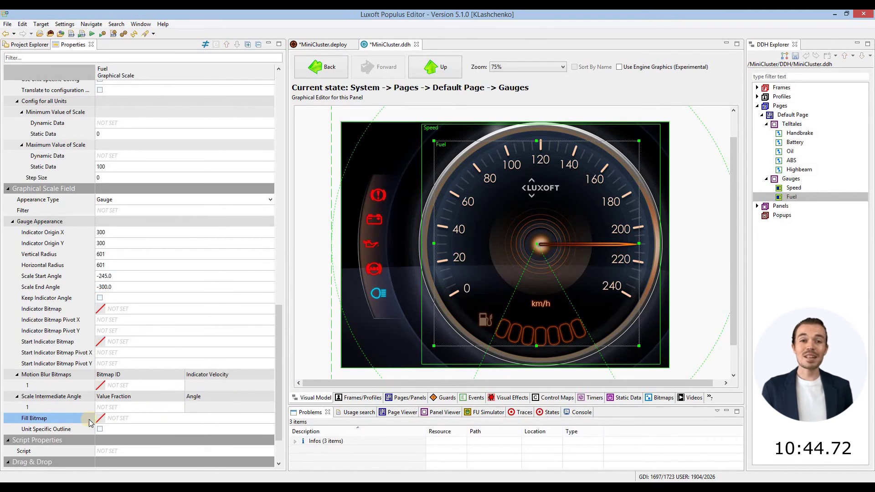
# Assign the Fuelbar filling bitmap as the Fuel gauge's fill bitmap.
pyautogui.click(114, 418)
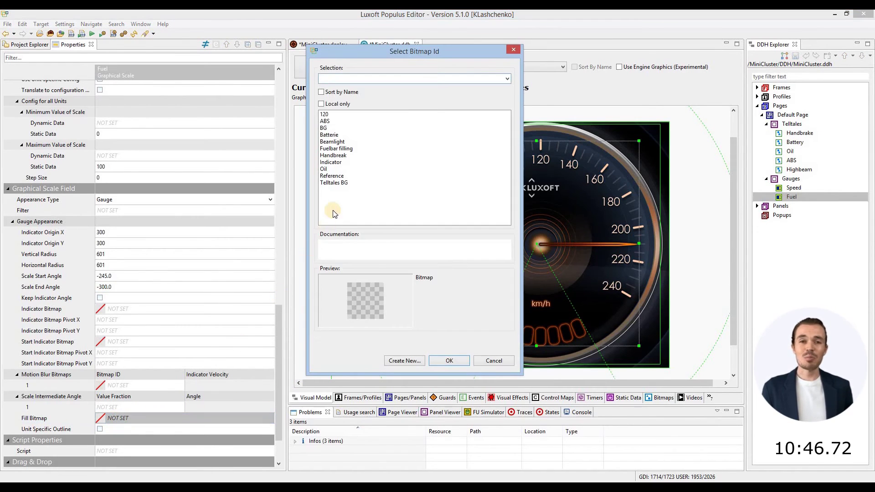
pyautogui.click(345, 150)
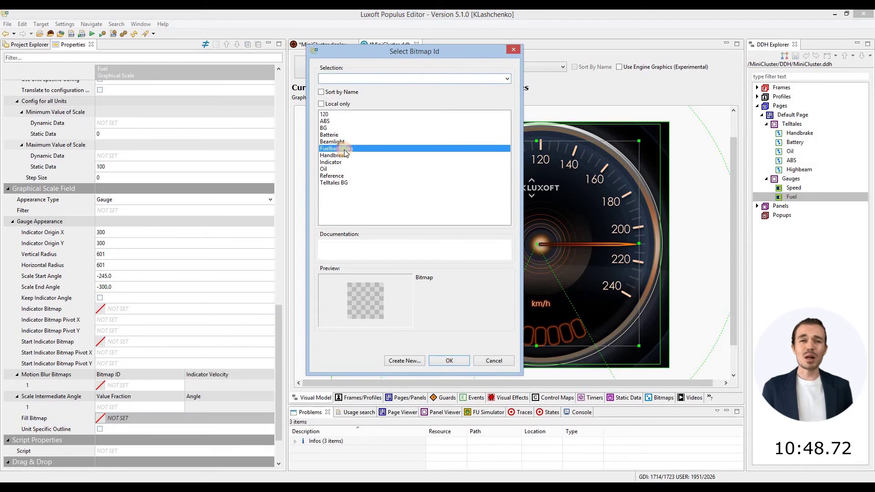
pyautogui.click(452, 361)
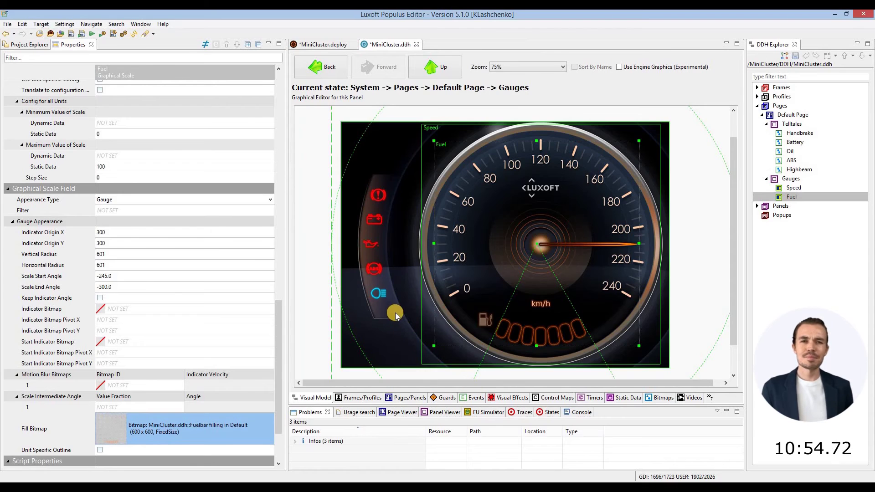
# Save both MiniCluster.ddh and MiniCluster.deploy, and return to the MiniCluster.ddh visual model.
pyautogui.hotkey('ctrl', 's')
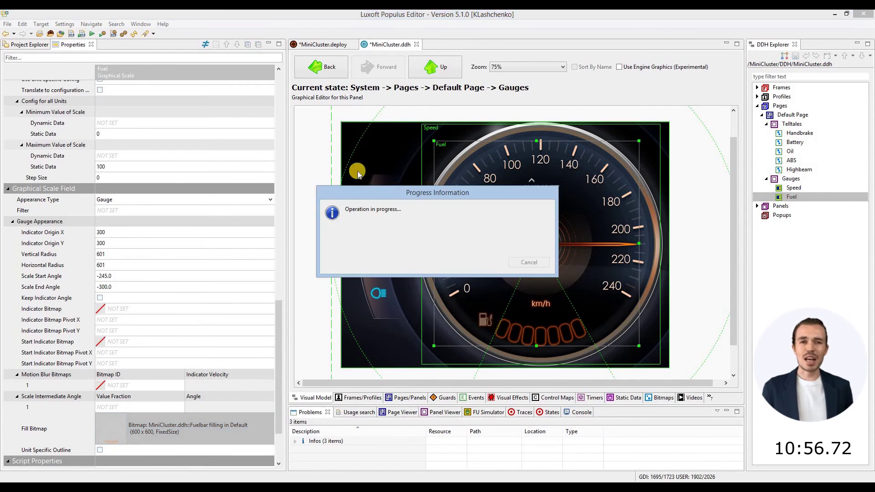
pyautogui.click(305, 48)
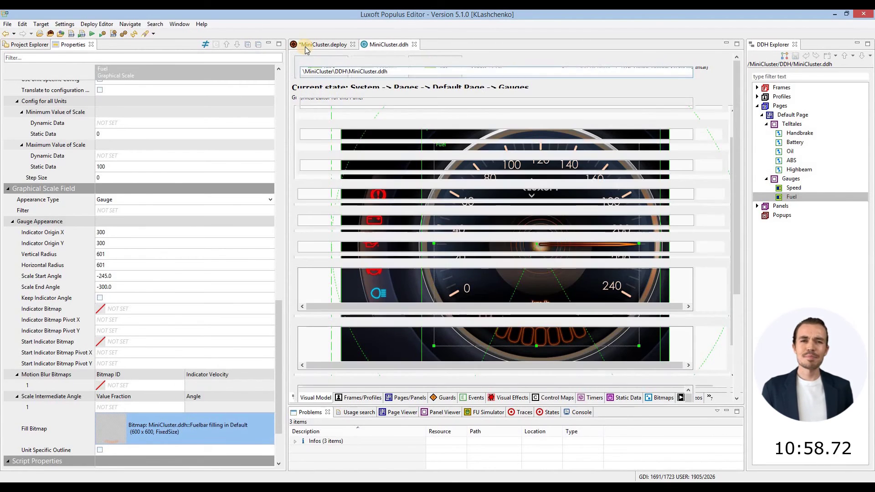
pyautogui.hotkey('ctrl', 's')
pyautogui.click(370, 45)
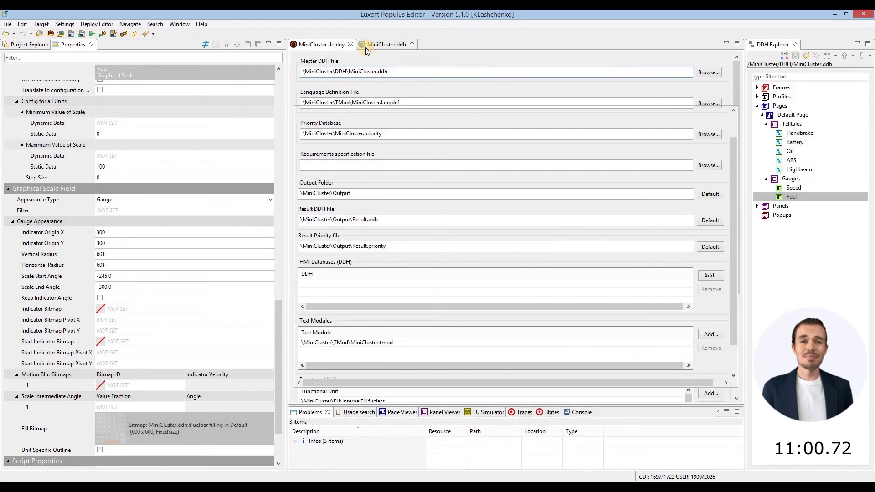
# Serialize the MiniCluster project and launch it in the Populus Engine.
pyautogui.click(73, 35)
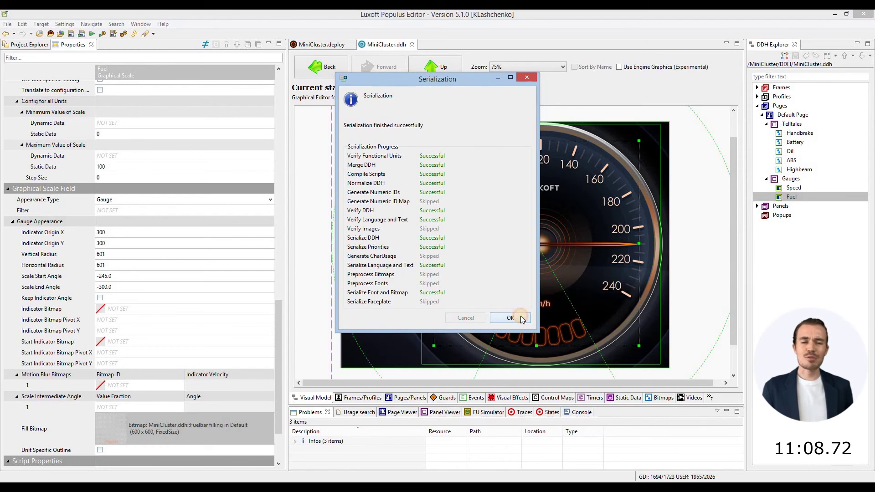
pyautogui.click(511, 319)
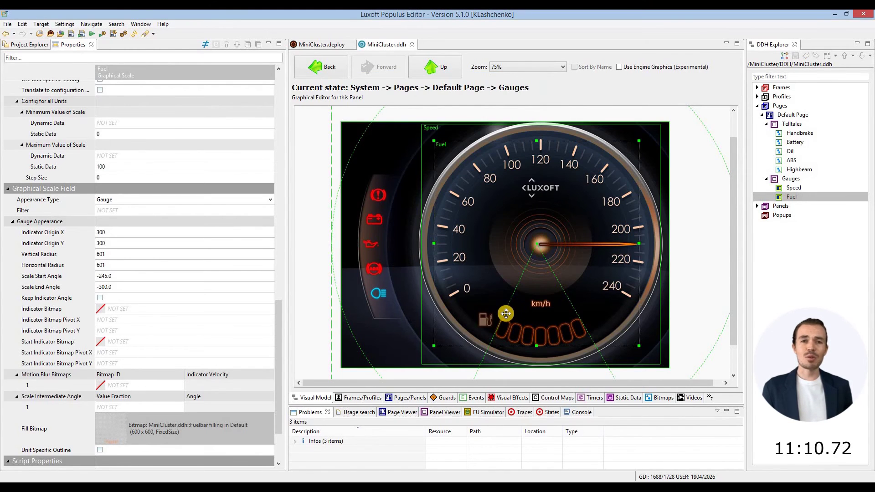
pyautogui.click(92, 34)
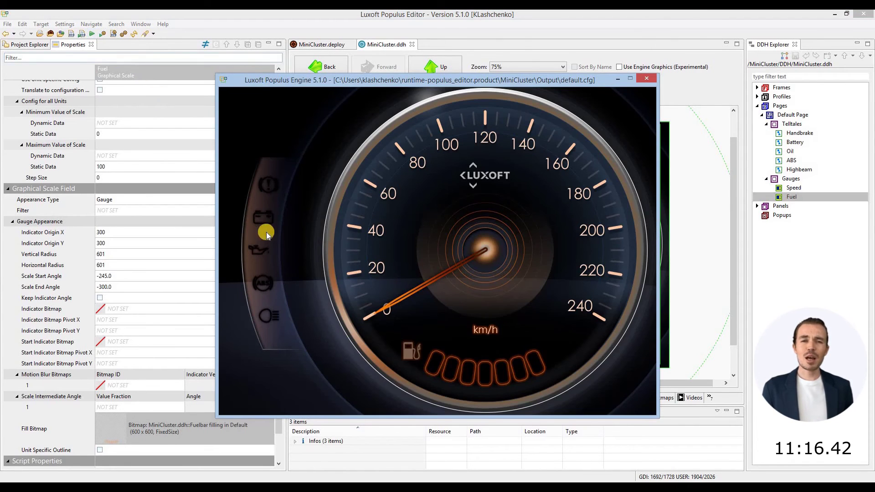
# Close the running engine preview and create a DDH Runtime file named MyDDHRuntime.ddhruntime in the MiniCluster project.
pyautogui.click(646, 79)
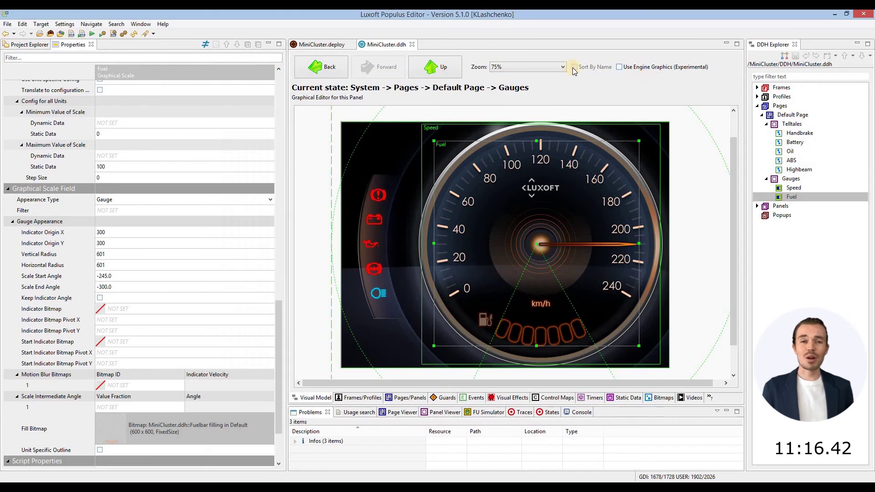
pyautogui.click(14, 47)
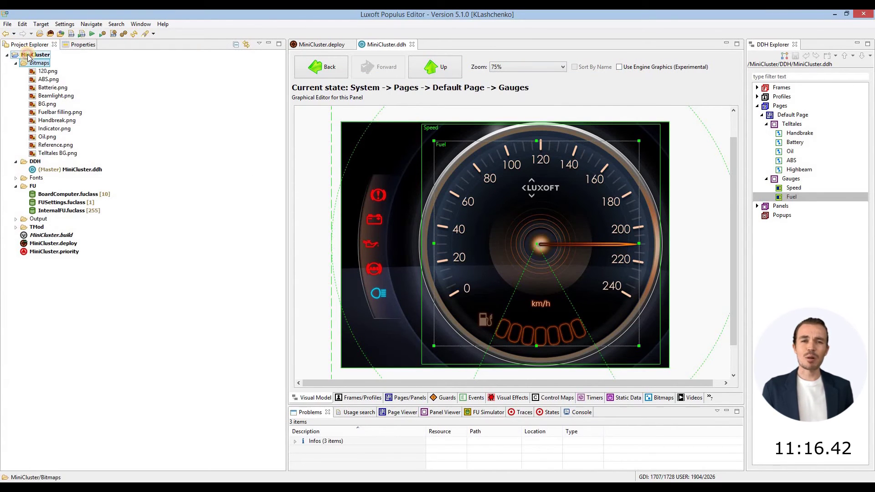
pyautogui.rightClick(29, 55)
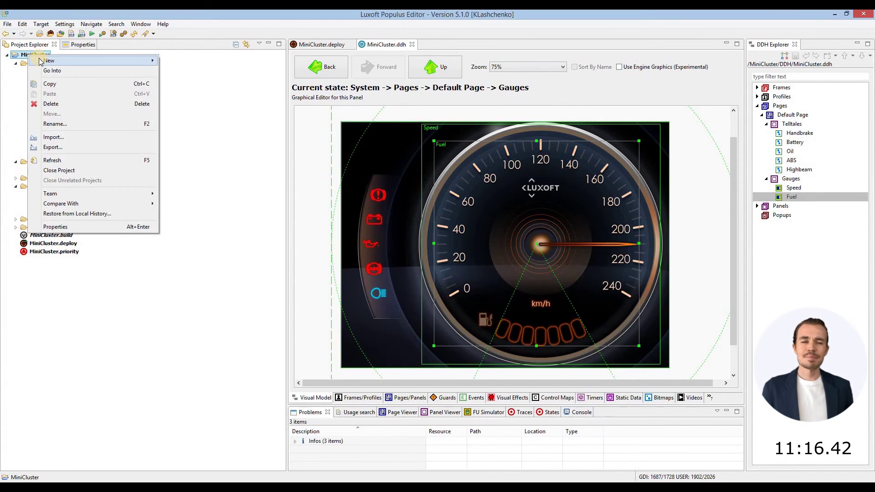
pyautogui.moveTo(52, 62)
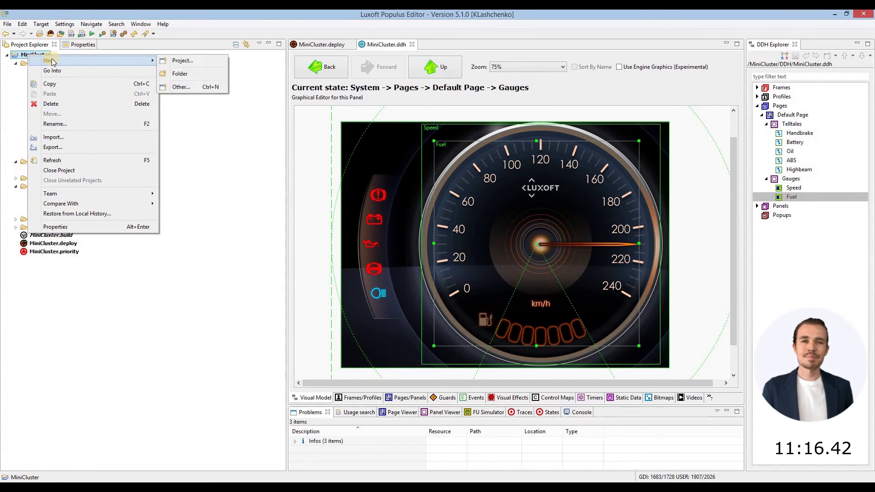
pyautogui.click(197, 89)
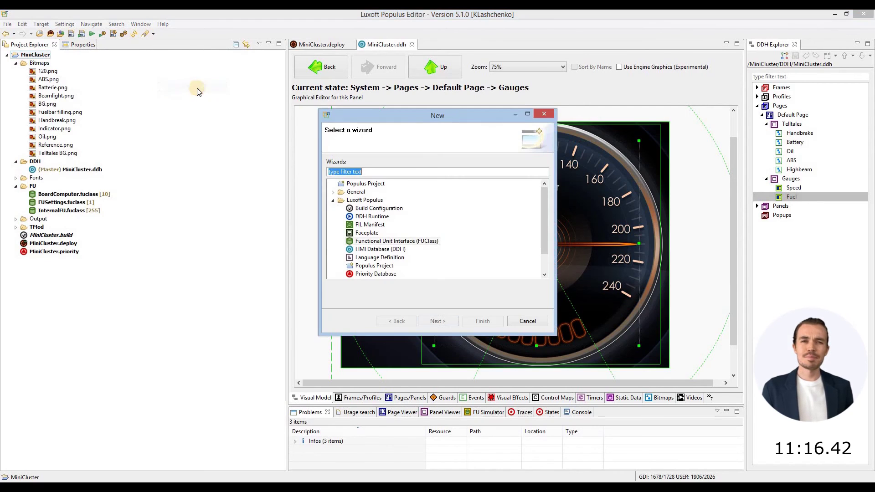
pyautogui.click(371, 221)
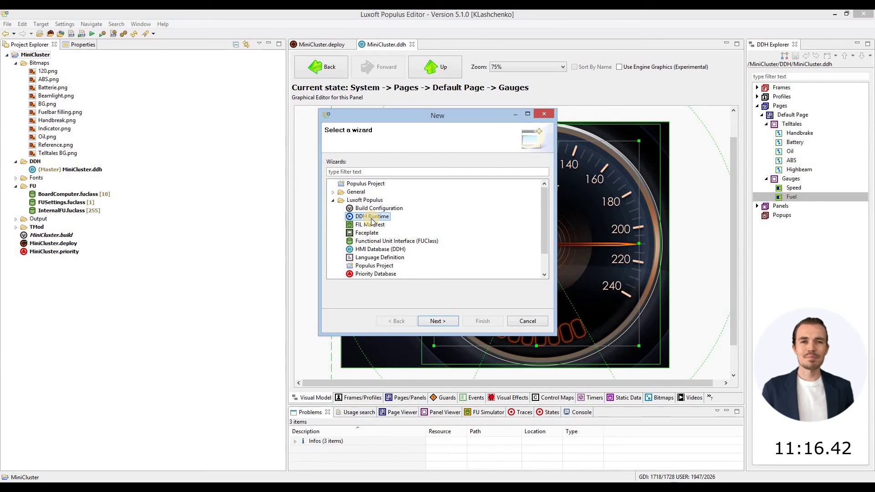
pyautogui.click(433, 322)
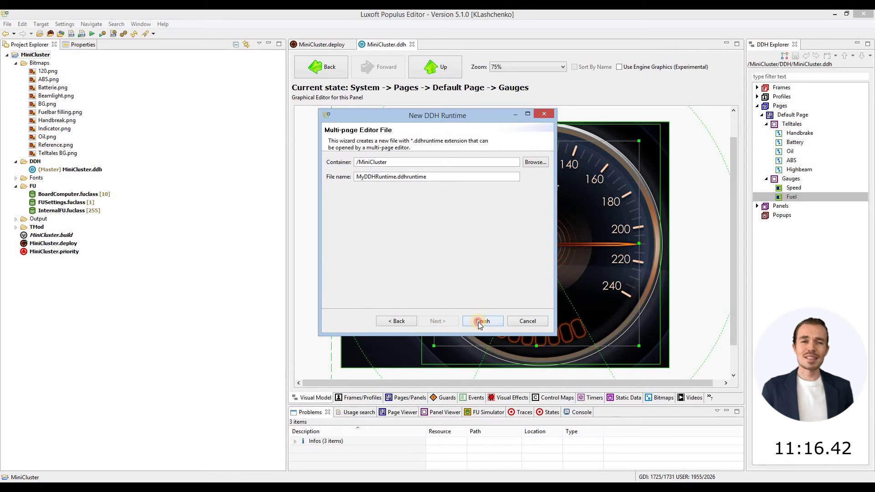
pyautogui.click(481, 321)
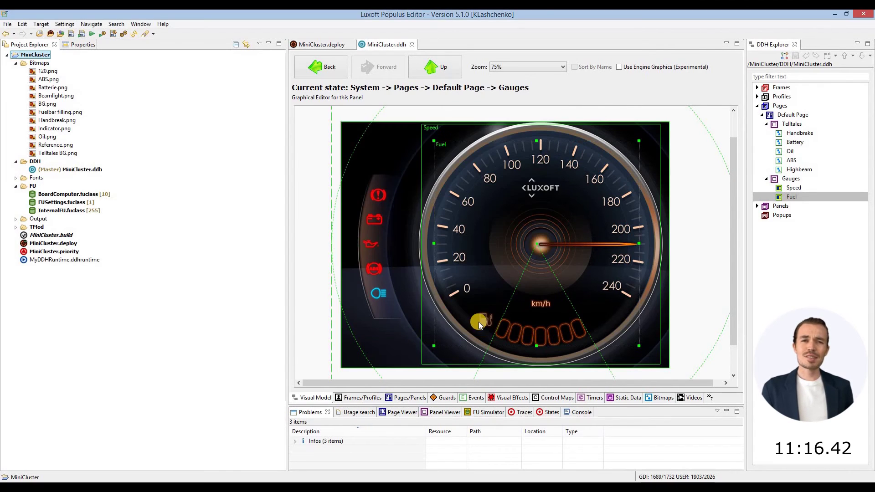
# Open MyDDHRuntime.ddhruntime and set it as the active DDHRuntime.
pyautogui.click(77, 261)
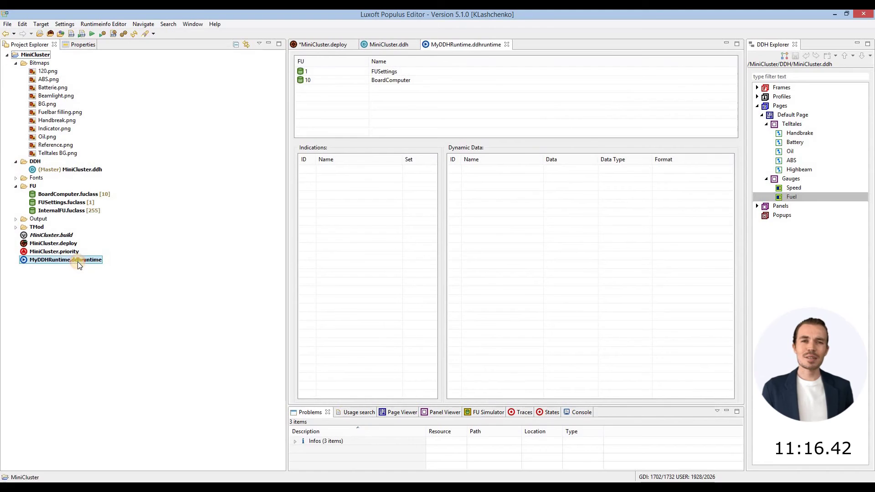
pyautogui.rightClick(77, 262)
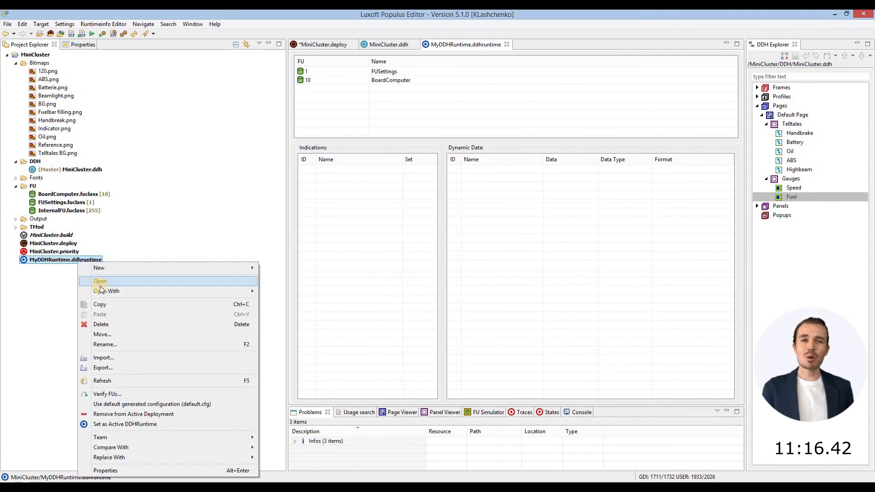
pyautogui.click(135, 424)
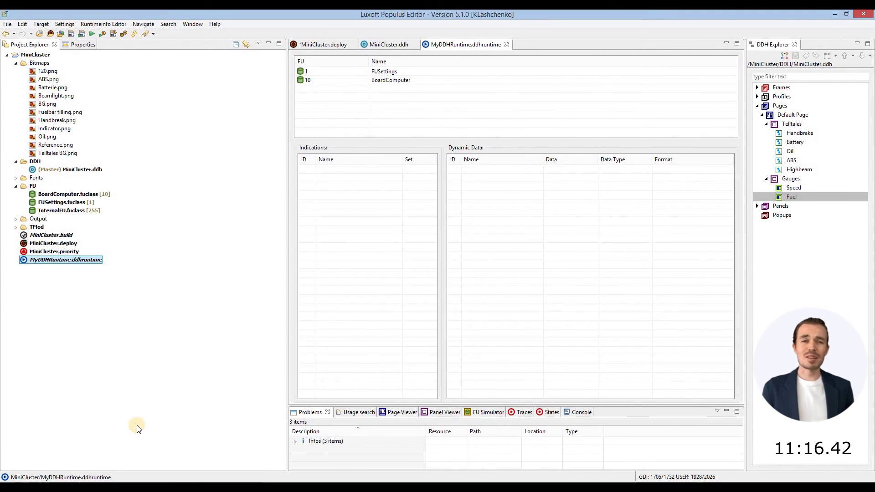
# Display the BoardComputer runtime data and connect the FU Simulator to the Populus Engine, simulating both FUSettings and BoardComputer.
pyautogui.click(393, 81)
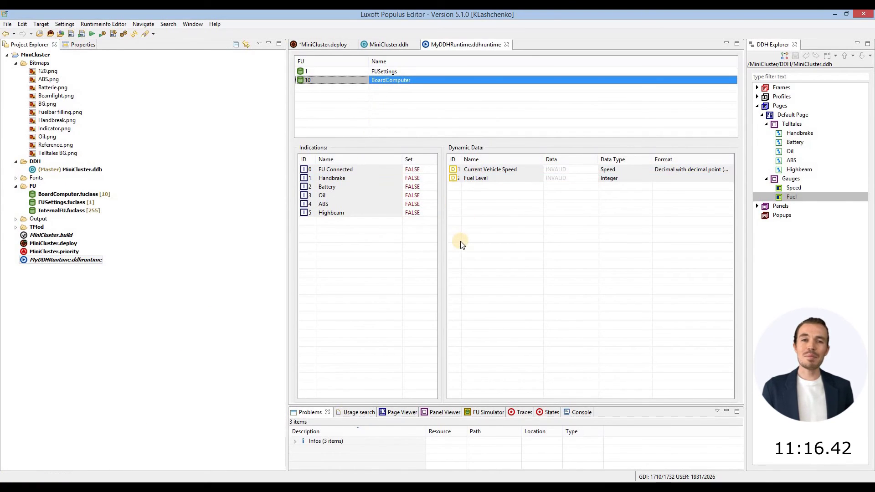
pyautogui.click(483, 413)
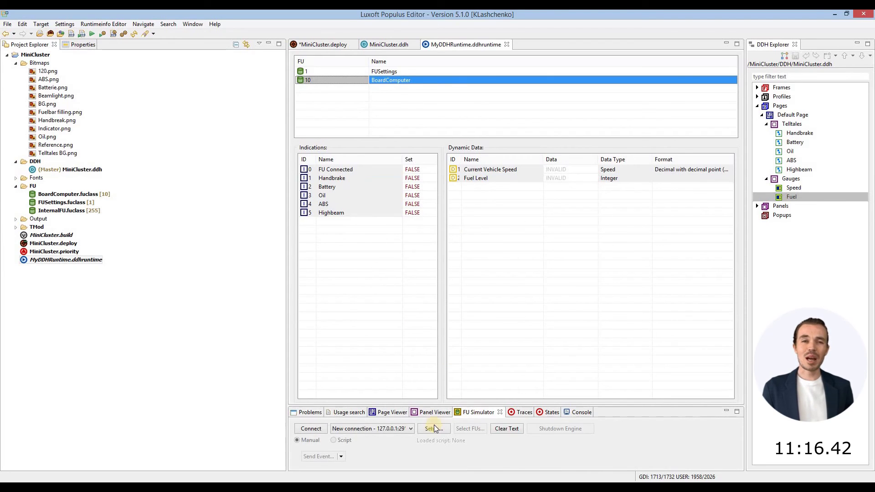
pyautogui.click(321, 429)
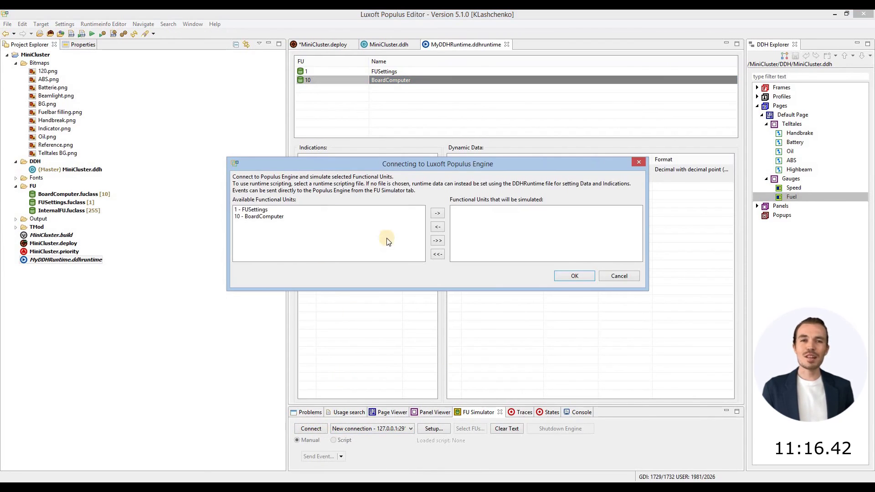
pyautogui.click(438, 241)
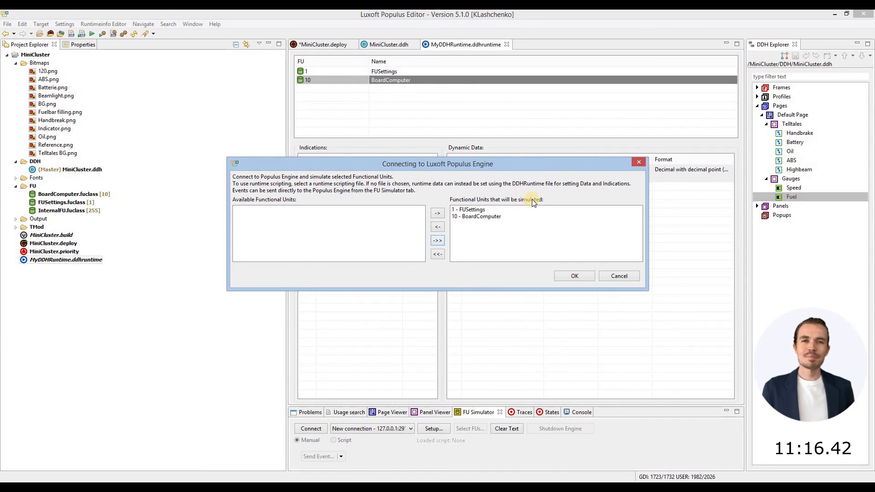
pyautogui.click(574, 277)
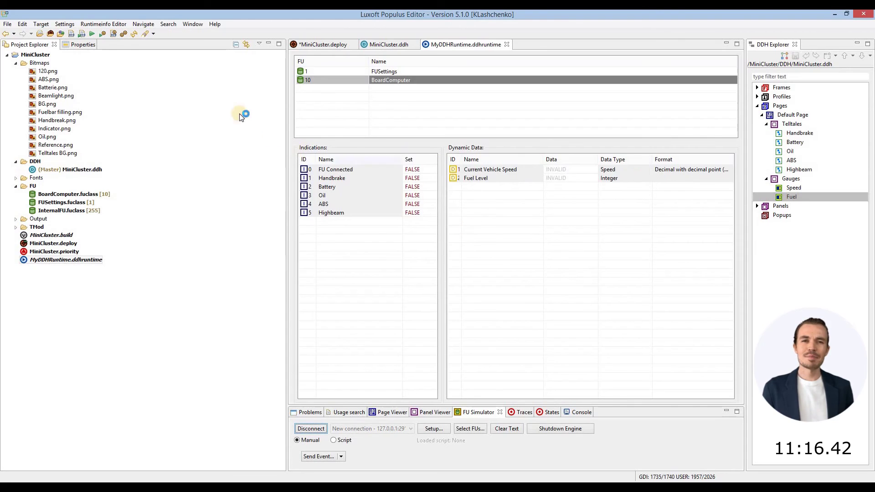
# Shrink the editor to a movable window and resize its panes and columns to fit the indication names and Set values.
pyautogui.doubleClick(110, 16)
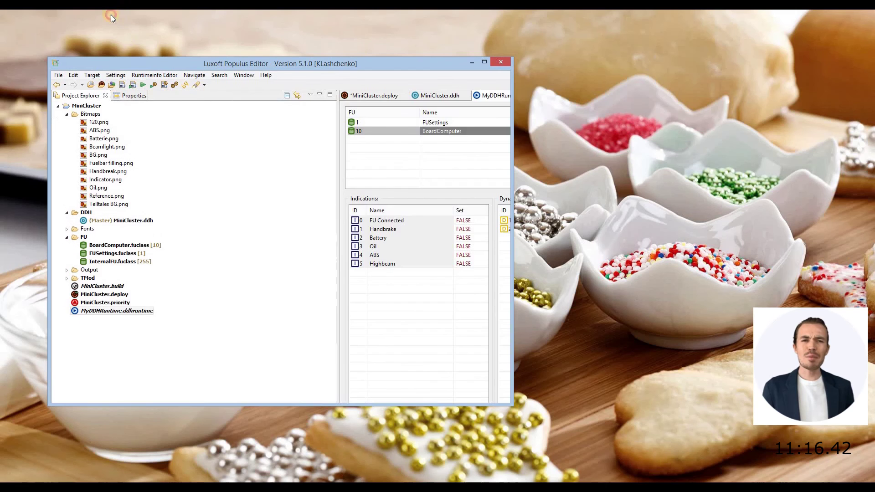
pyautogui.moveTo(266, 60); pyautogui.dragTo(604, 70)
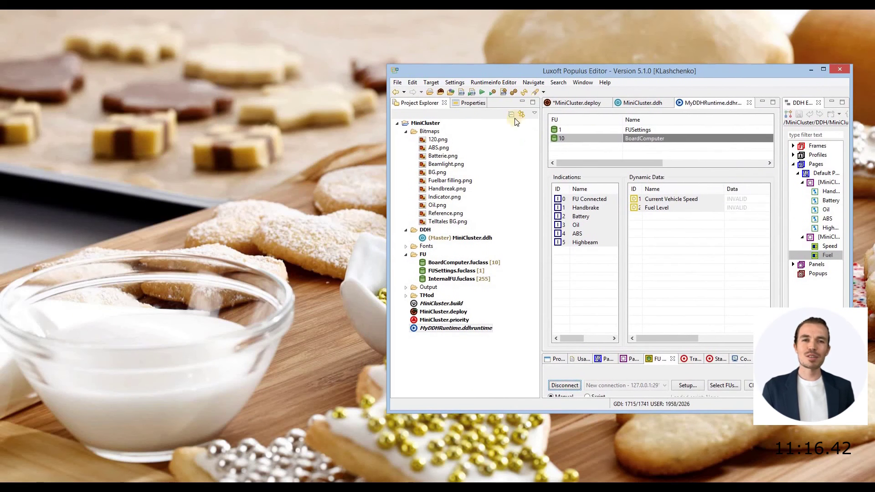
pyautogui.moveTo(541, 147); pyautogui.dragTo(488, 167)
pyautogui.moveTo(521, 339); pyautogui.dragTo(541, 307)
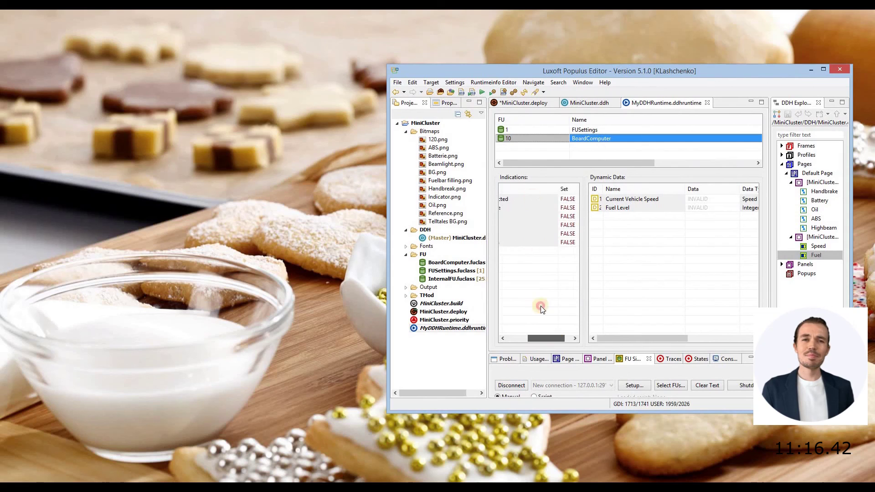
pyautogui.moveTo(548, 192); pyautogui.dragTo(524, 192)
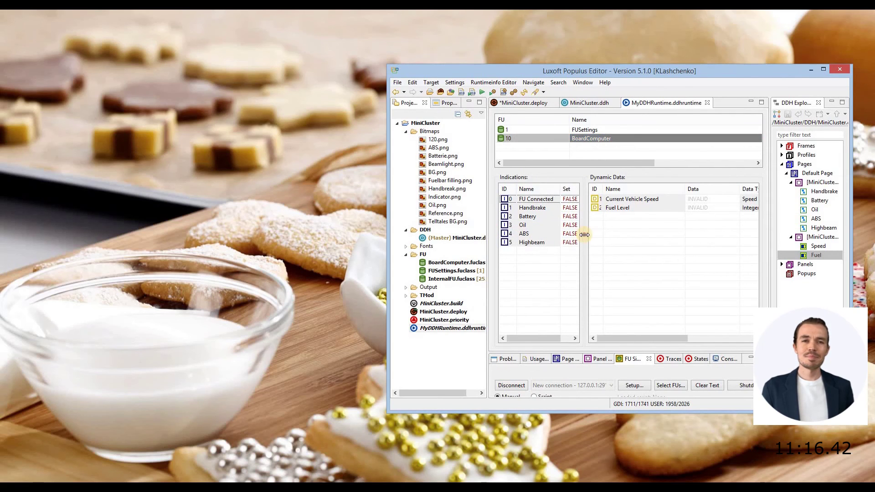
pyautogui.moveTo(587, 234); pyautogui.dragTo(593, 235)
# Launch the MiniCluster display in the Populus Engine and arrange its window beside the editor.
pyautogui.click(482, 92)
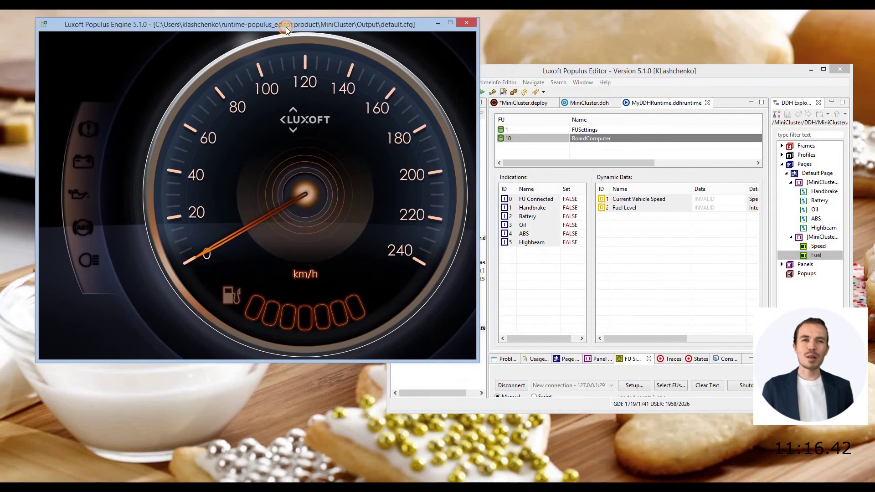
pyautogui.moveTo(540, 76); pyautogui.dragTo(564, 92)
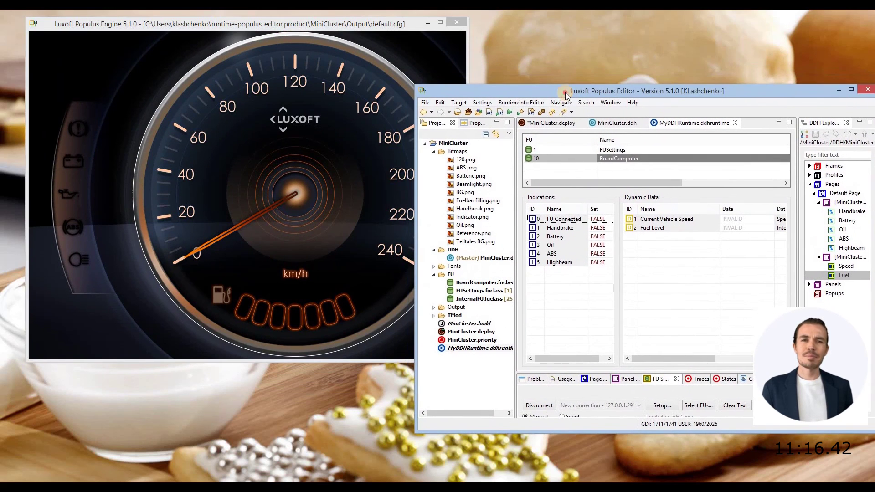
# Set BoardComputer's Handbrake, Oil, ABS and Highbeam indications to TRUE.
pyautogui.click(598, 229)
pyautogui.click(600, 246)
pyautogui.click(600, 246)
pyautogui.click(600, 255)
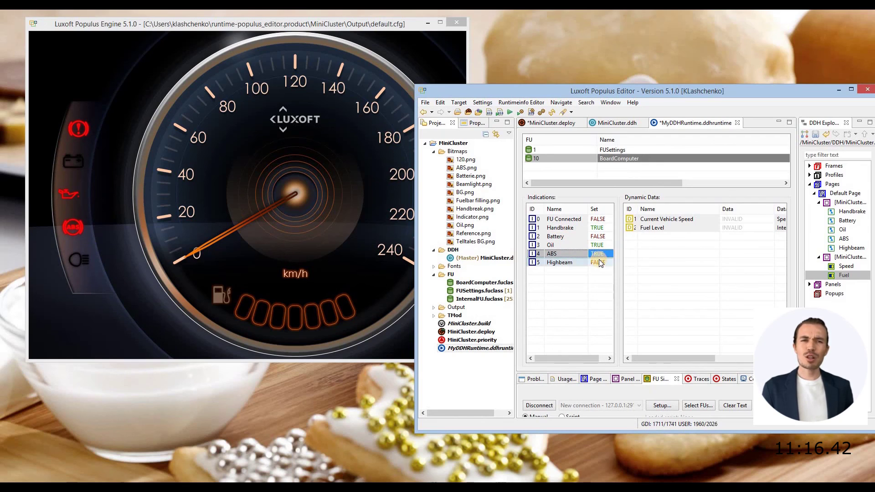
pyautogui.click(600, 263)
# Set BoardComputer's Current Vehicle Speed to 100 and its Fuel Level to 60.
pyautogui.click(728, 220)
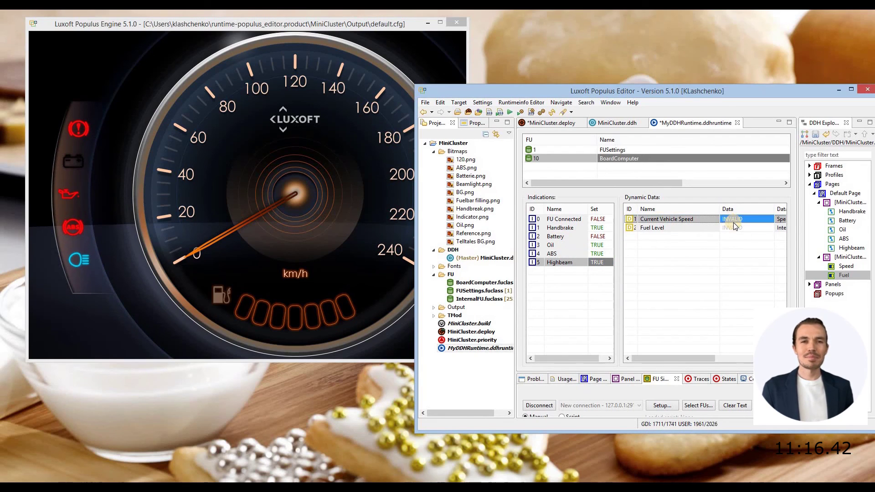
pyautogui.press('BackSpace')
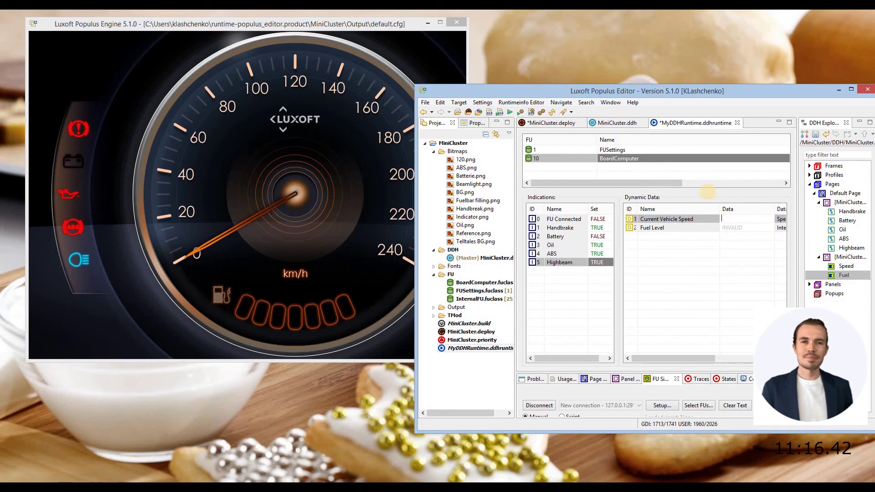
pyautogui.press('Return')
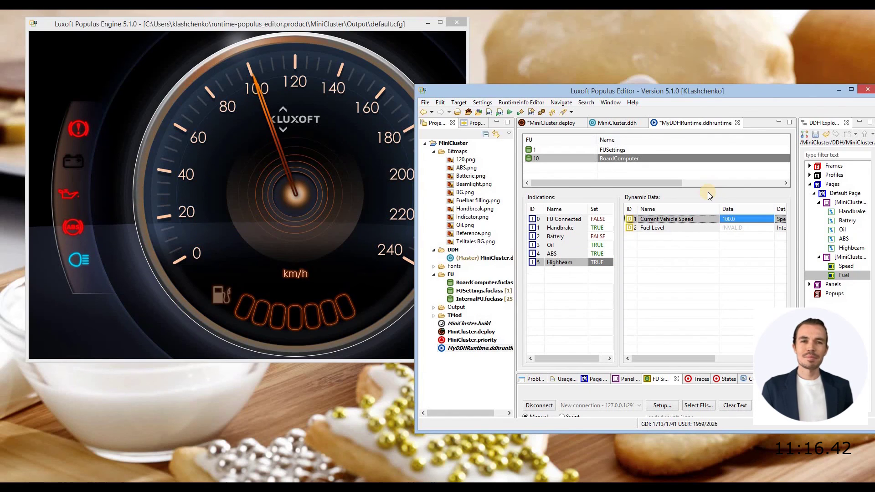
pyautogui.click(738, 228)
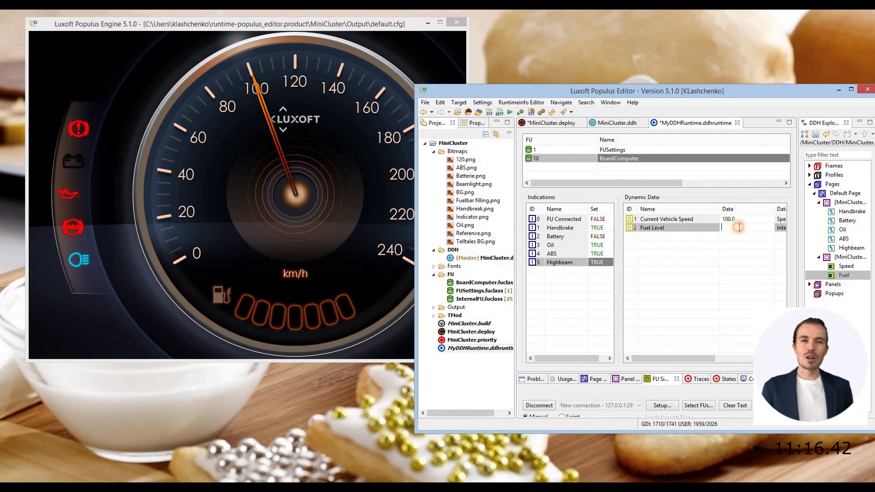
pyautogui.write('60')
pyautogui.press('Return')
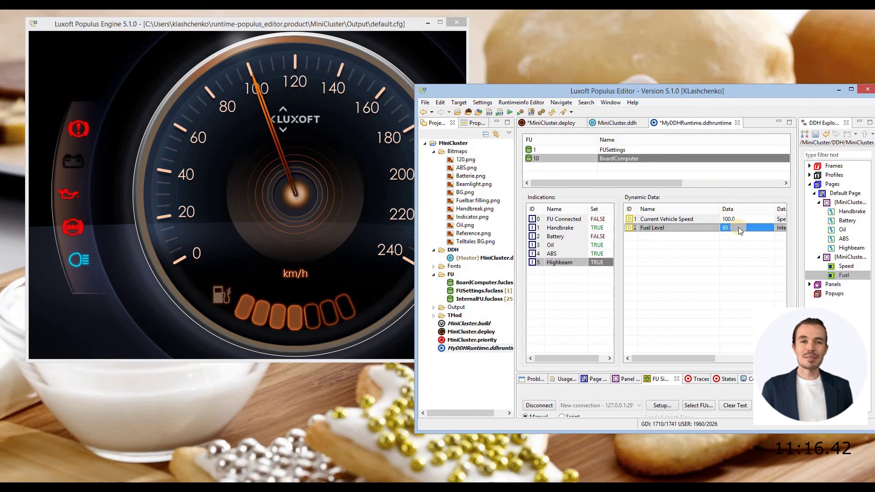
# Test the speed needle by setting Current Vehicle Speed to 26, 20 and finally 0.
pyautogui.click(739, 222)
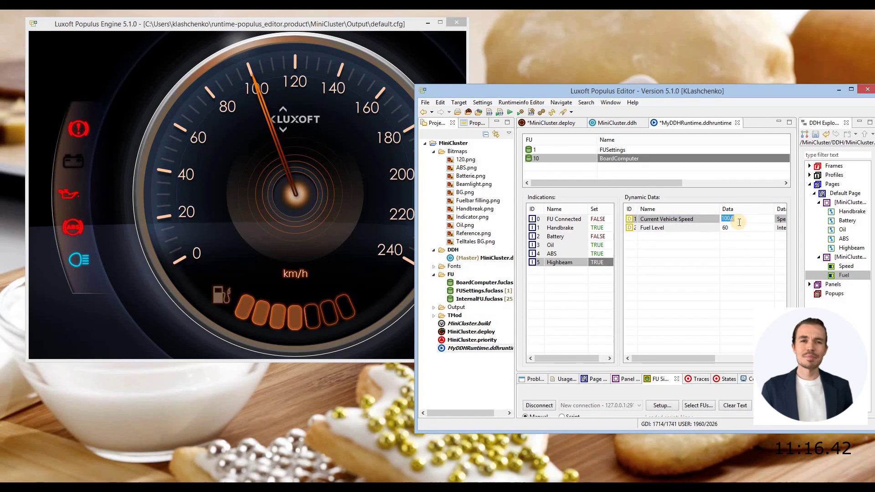
pyautogui.write('26')
pyautogui.press('Return')
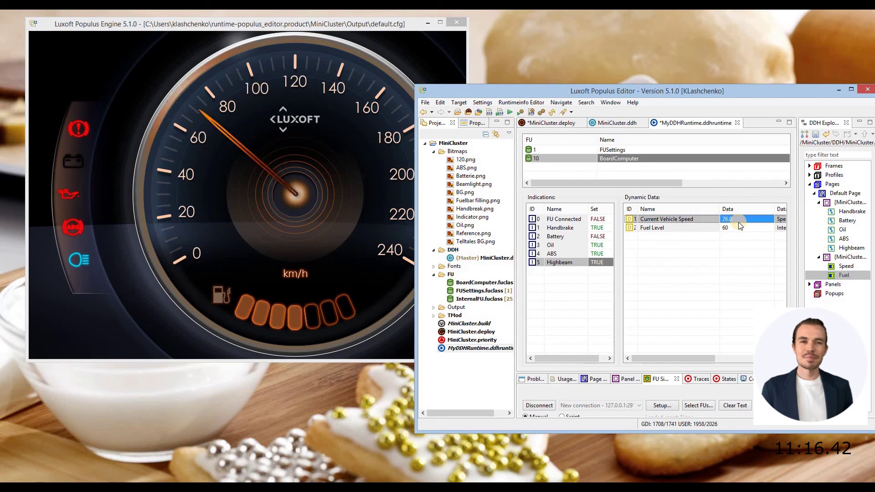
pyautogui.click(739, 222)
pyautogui.write('20')
pyautogui.press('Return')
pyautogui.click(738, 221)
pyautogui.write('0')
pyautogui.press('Return')
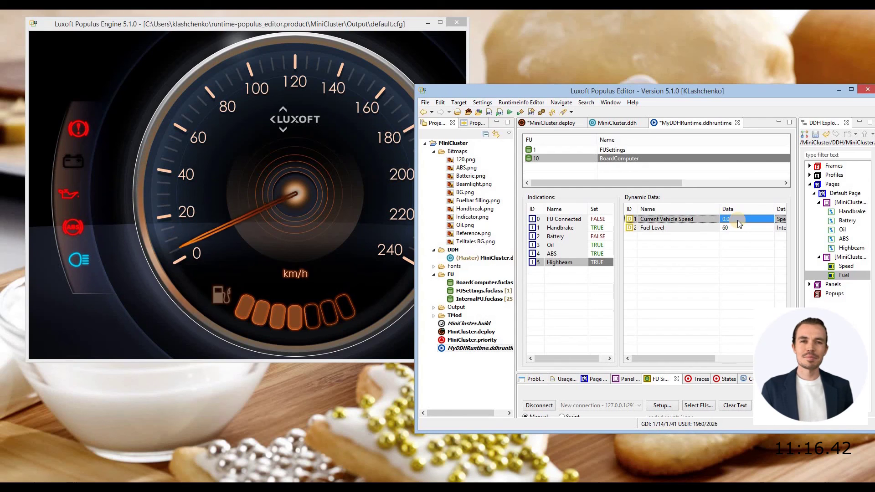
# Test the fuel gauge by setting Fuel Level to 30 and finally 0, and bring the engine display to the front.
pyautogui.click(742, 228)
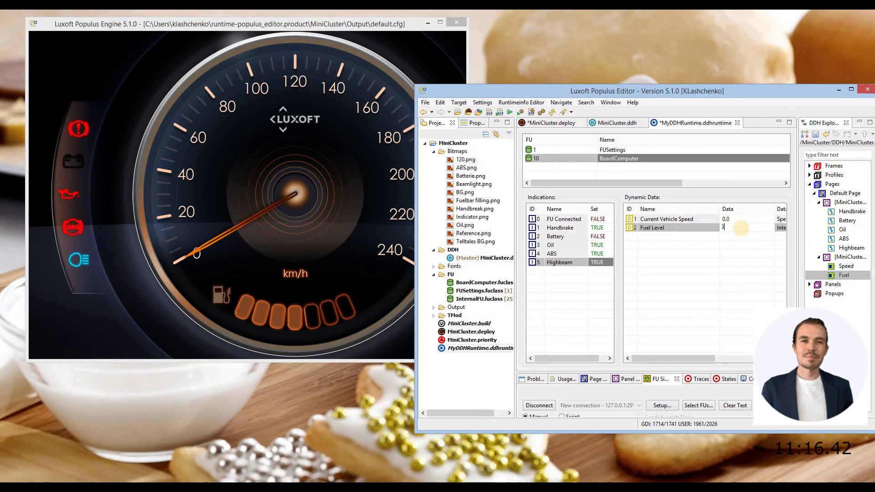
pyautogui.write('30')
pyautogui.press('Return')
pyautogui.click(741, 228)
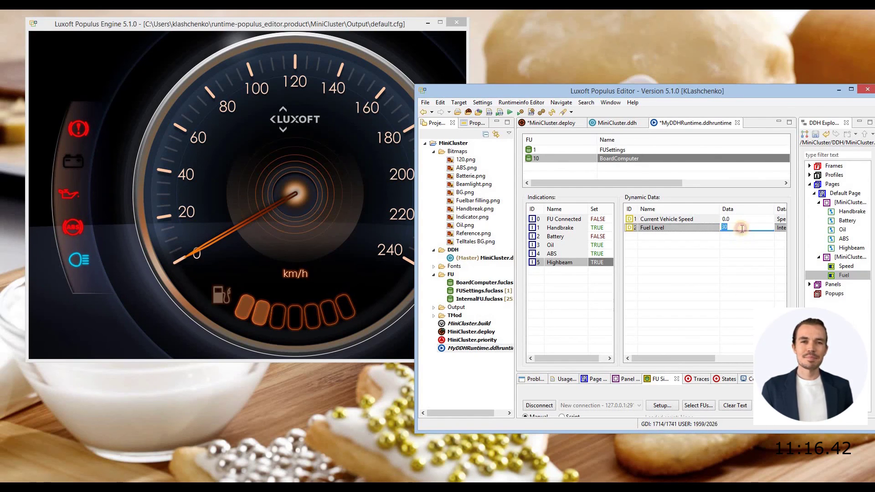
pyautogui.press('Return')
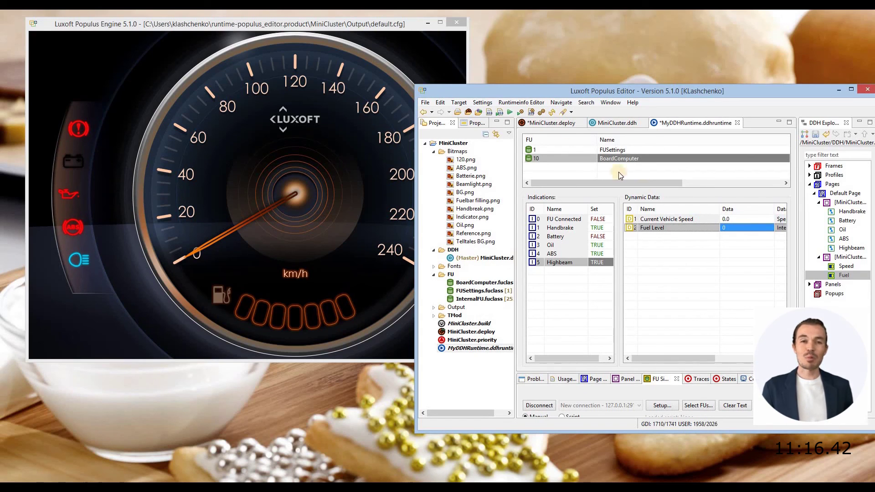
pyautogui.click(395, 29)
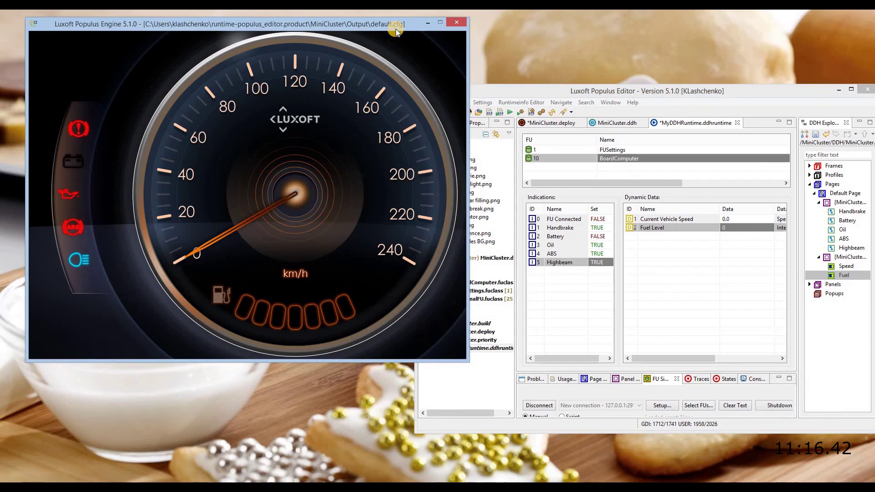